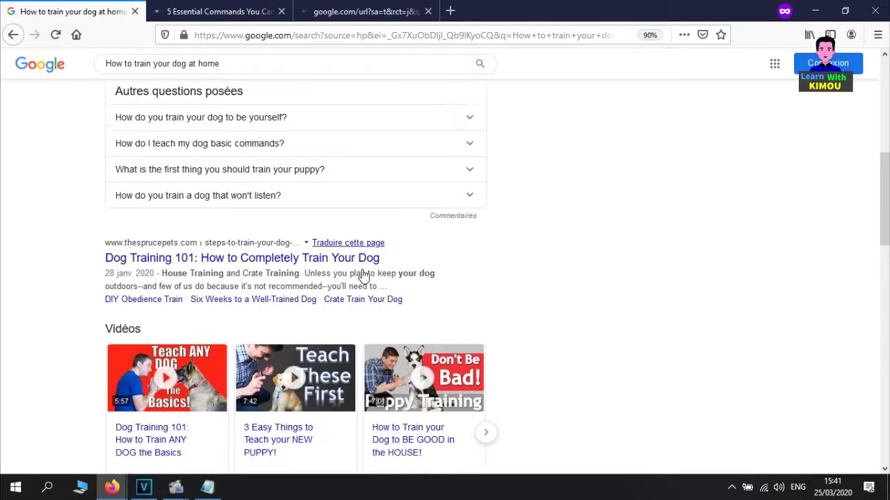
- Open the "Dog Training 101" video, the RSPCA result and the Pedigree result in background tabs
middle_click(156, 134)
scroll(192, 278, "down", 3)
middle_click(178, 212)
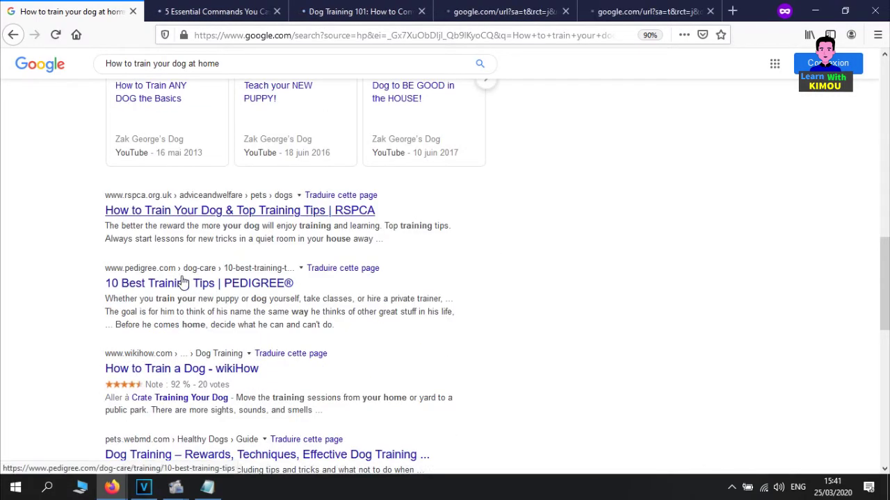
middle_click(184, 283)
- Check the "oppen sources 5+" item in the Notepad checklist and skim The Spruce Pets article on training a dog
left_click(213, 492)
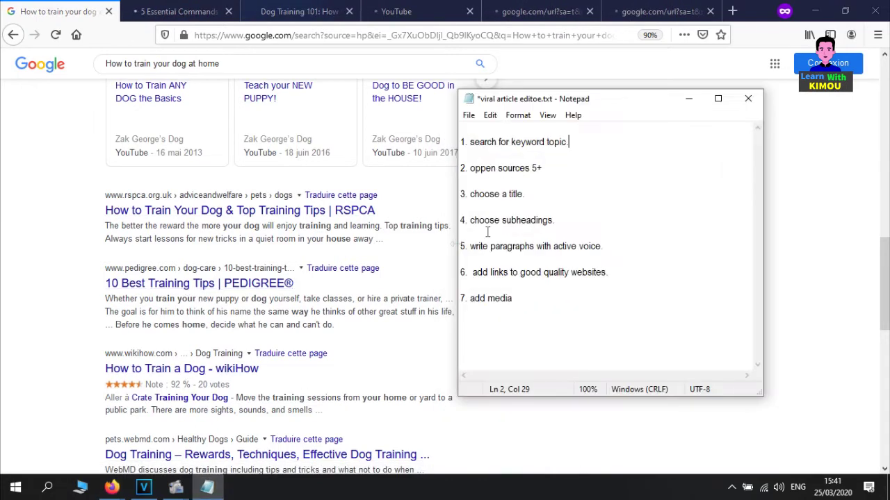
double_click(513, 168)
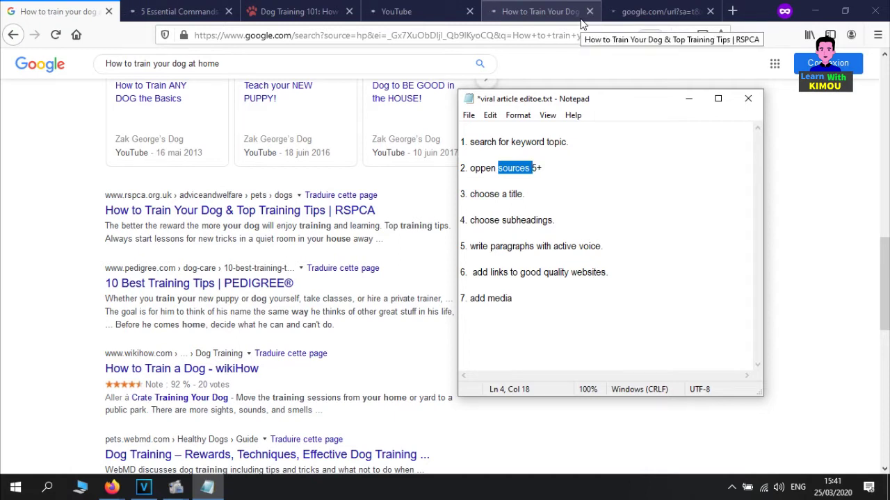
left_click(285, 10)
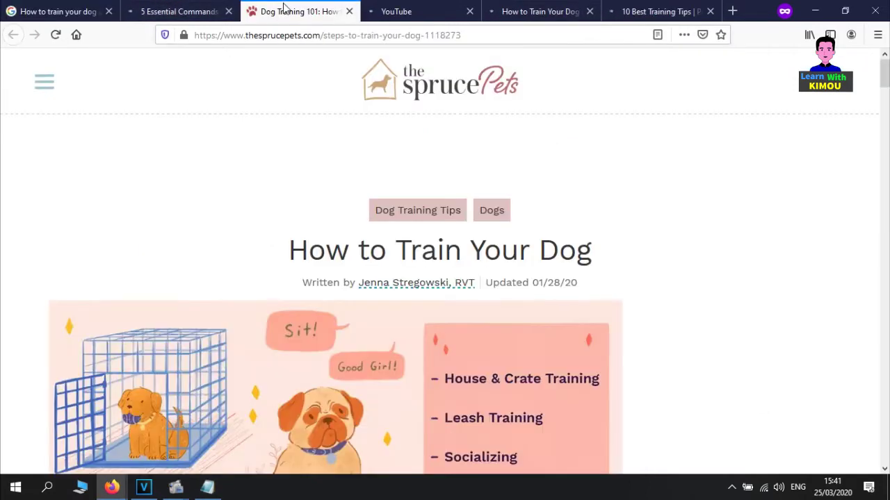
scroll(647, 215, "down", 5)
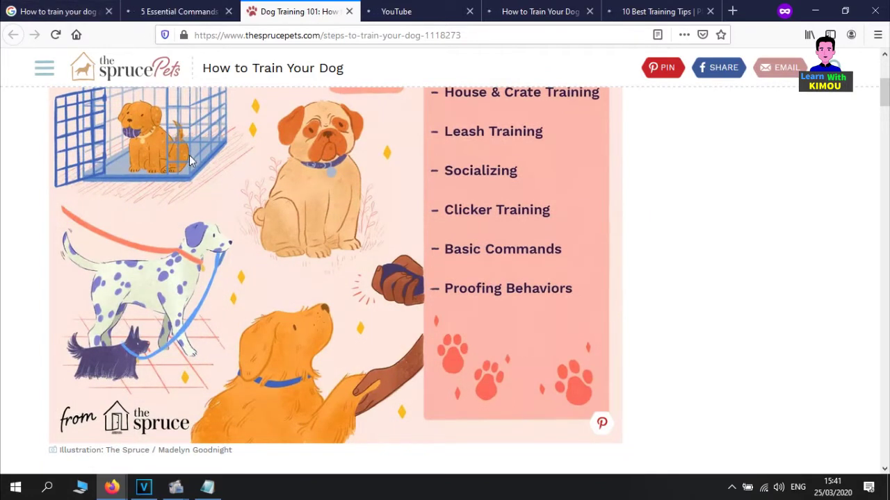
scroll(846, 119, "down", 5)
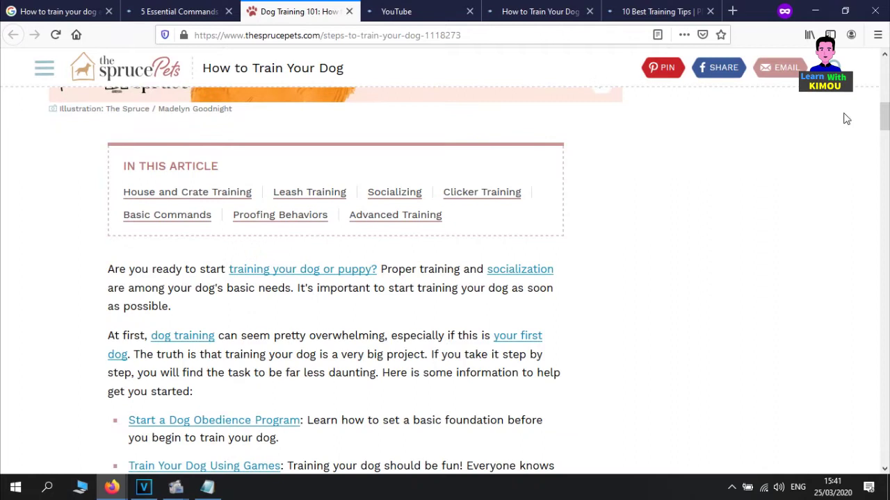
scroll(882, 119, "down", 4)
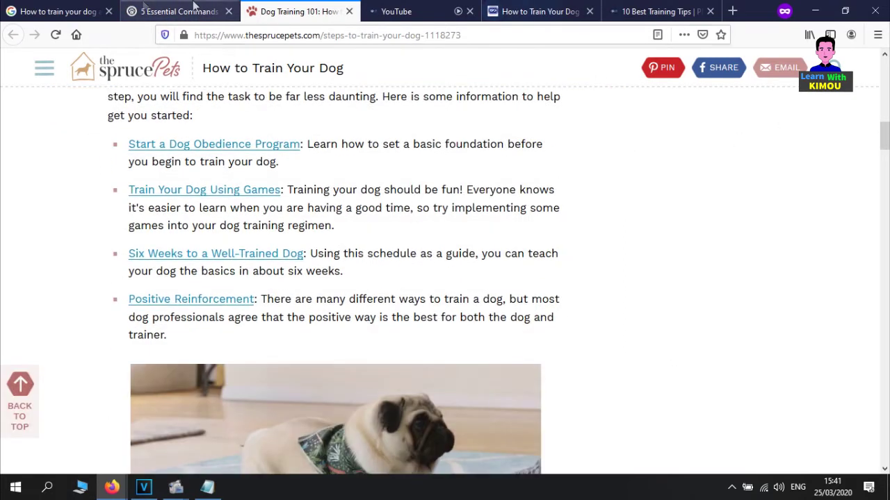
- Look through the remaining Google results for further dog training sources
left_click(180, 11)
key("ctrl+shift+Tab")
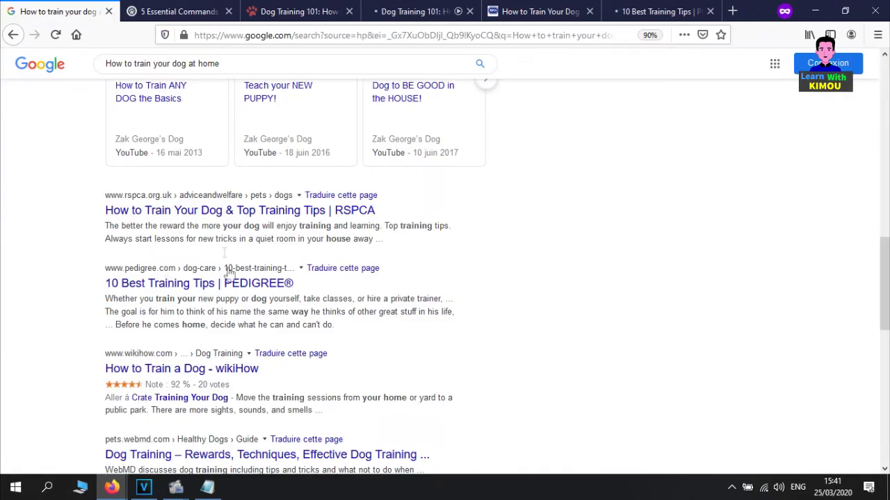
scroll(229, 272, "down", 2)
scroll(398, 210, "down", 1)
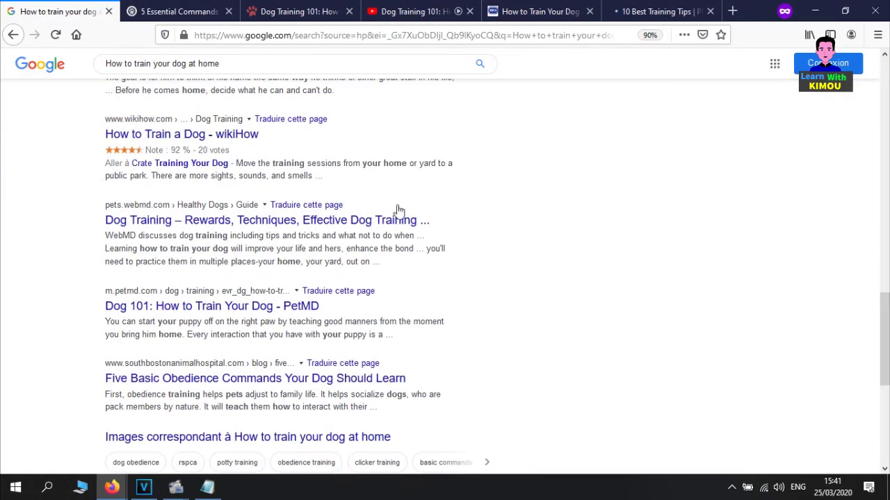
scroll(219, 157, "up", 5)
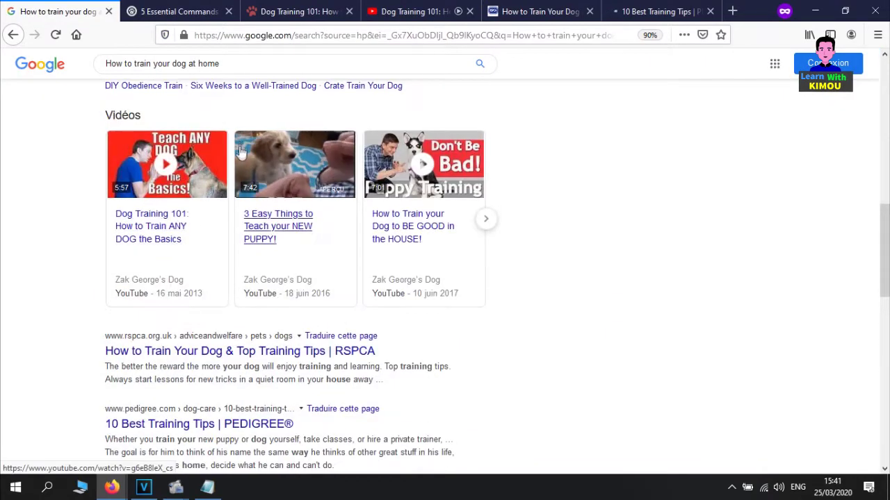
- Bring back the Notepad checklist and review its second item about opening five or more sources
left_click(207, 487)
left_click(543, 168)
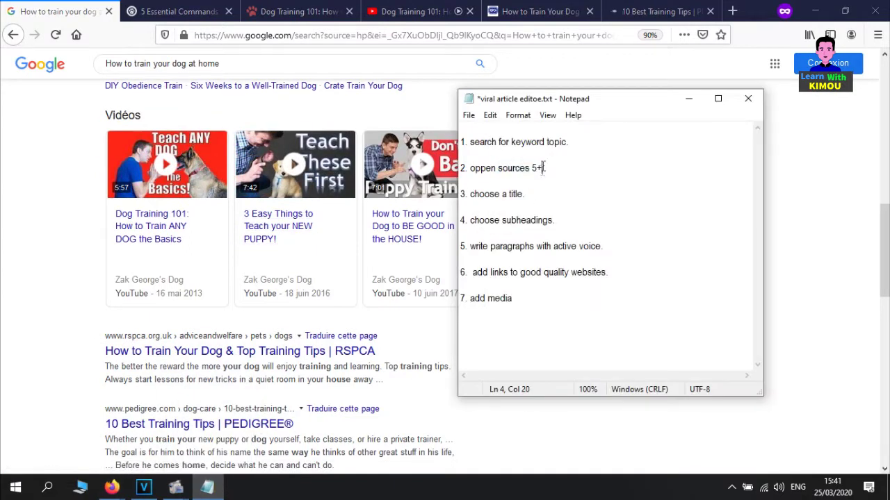
left_click_drag(547, 164, 449, 166)
left_click(539, 168)
left_click(176, 487)
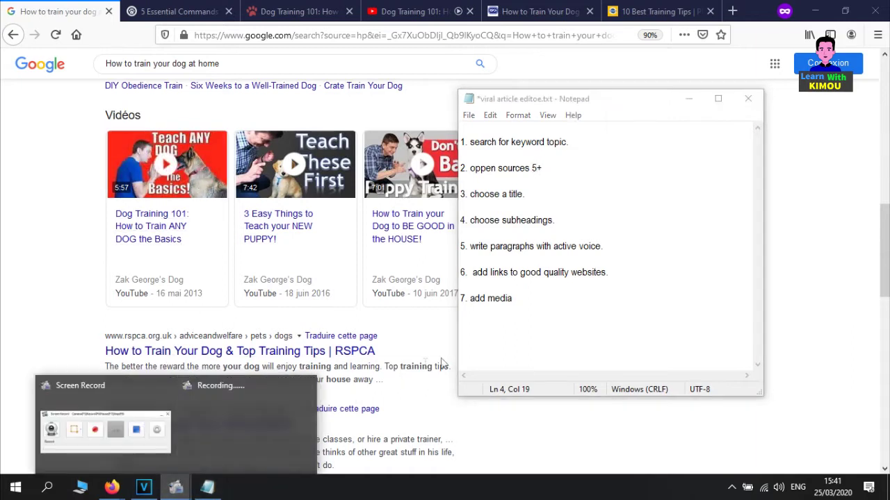
left_click(132, 435)
left_click(461, 364)
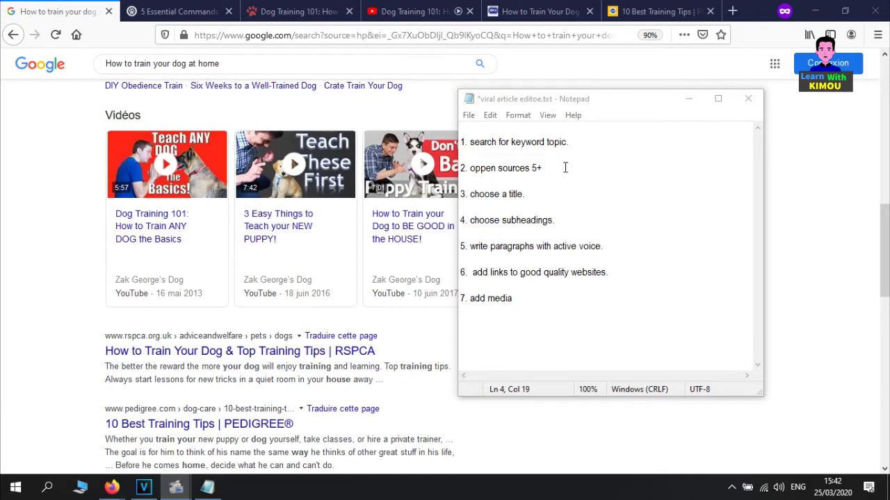
- Review the first two checklist items and the third one, "choose a title.", in Notepad
left_click_drag(578, 155, 452, 131)
left_click_drag(558, 175, 424, 127)
left_click(532, 199)
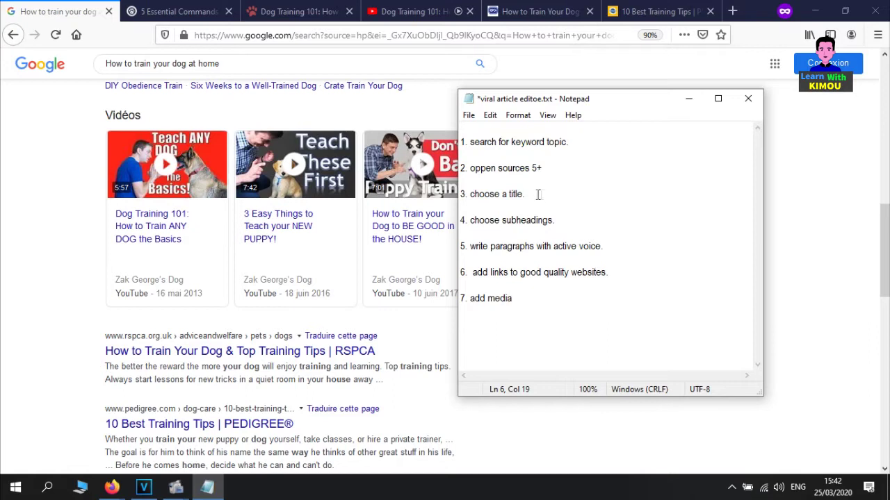
left_click_drag(537, 194, 449, 198)
double_click(498, 194)
double_click(514, 194)
double_click(486, 194)
left_click(514, 193)
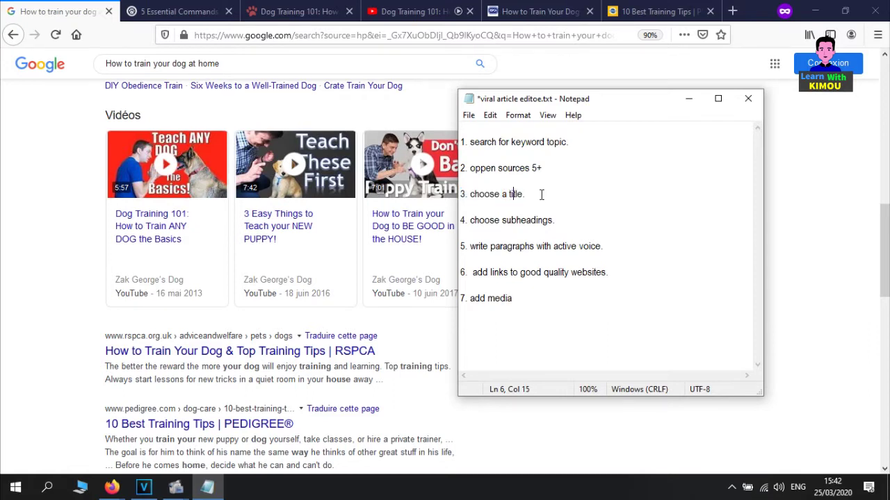
- Switch to the WordPress Add New Post window and look over its title, content and Yoast SEO areas
left_click(193, 9)
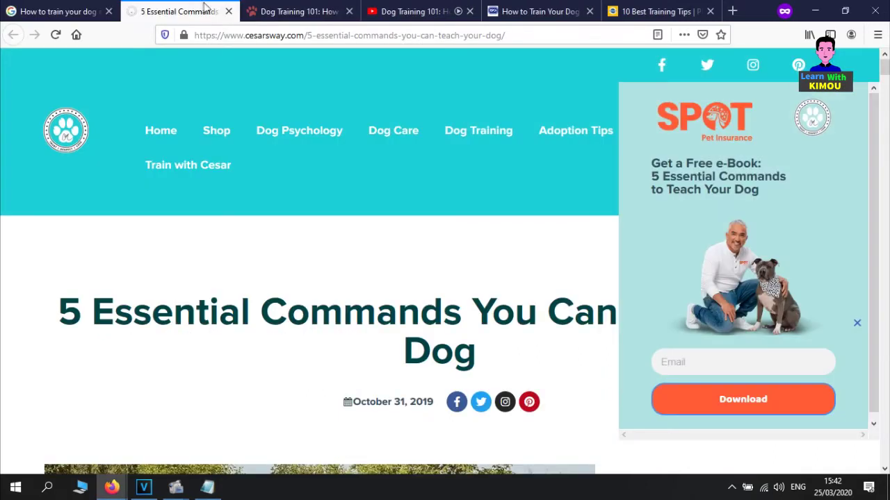
mouse_move(111, 486)
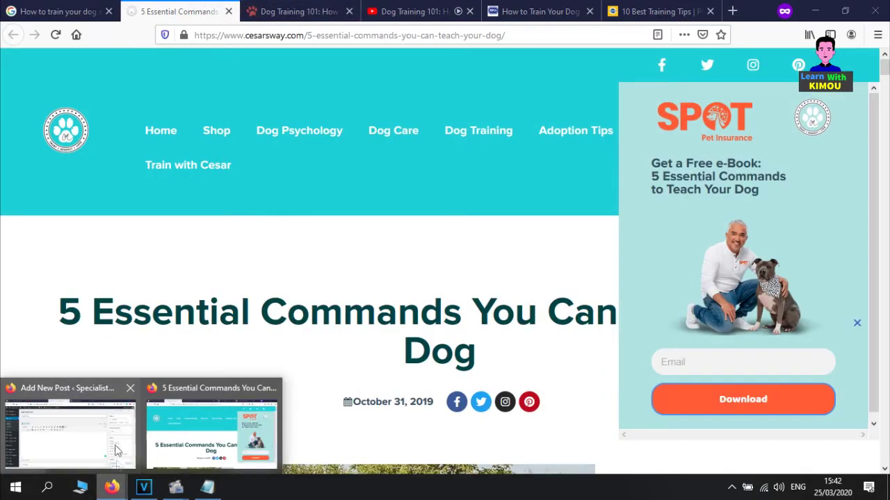
left_click(118, 449)
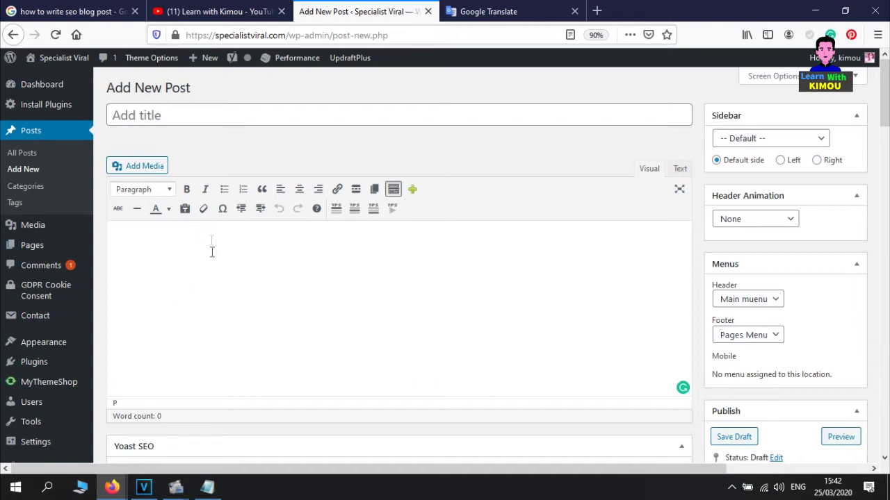
scroll(212, 252, "down", 2)
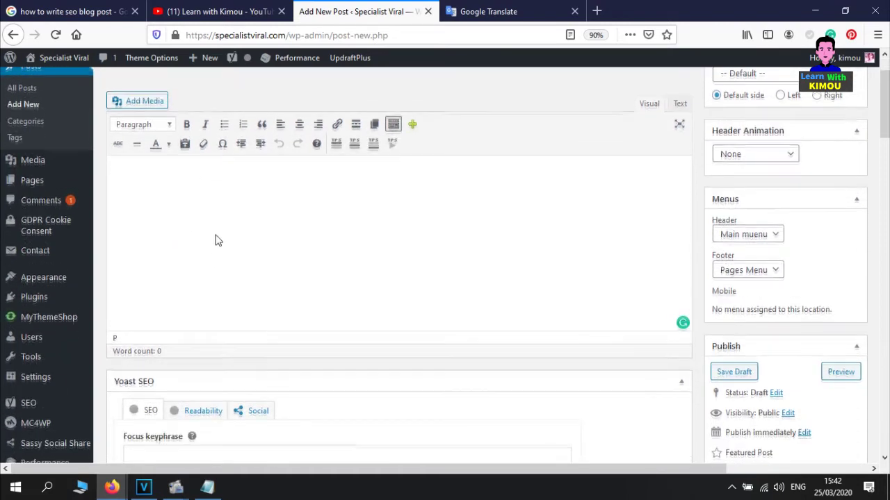
scroll(215, 241, "down", 3)
scroll(241, 286, "up", 5)
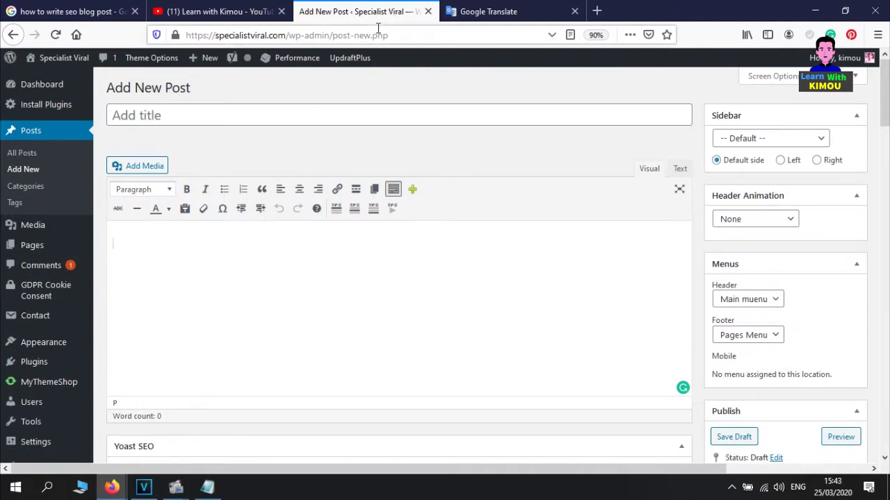
- Return to the research window and compare the titles of the source articles and the Google results
mouse_move(113, 486)
left_click(169, 448)
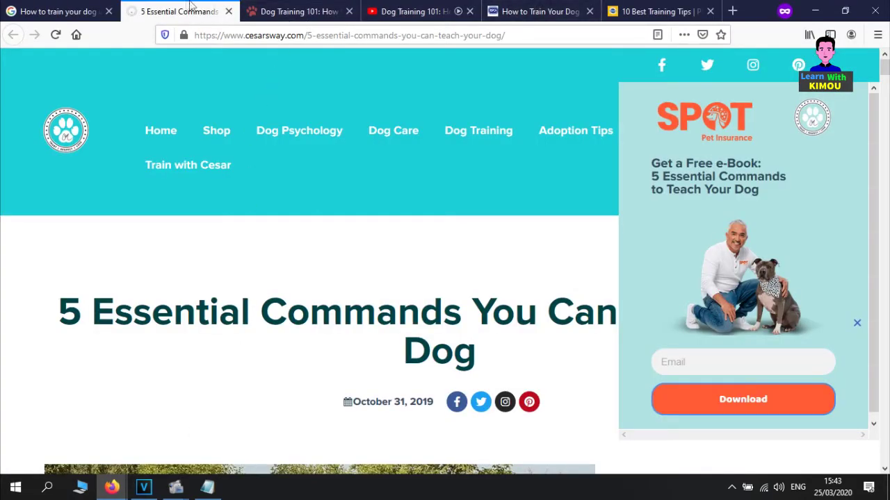
left_click(294, 12)
scroll(312, 181, "up", 5)
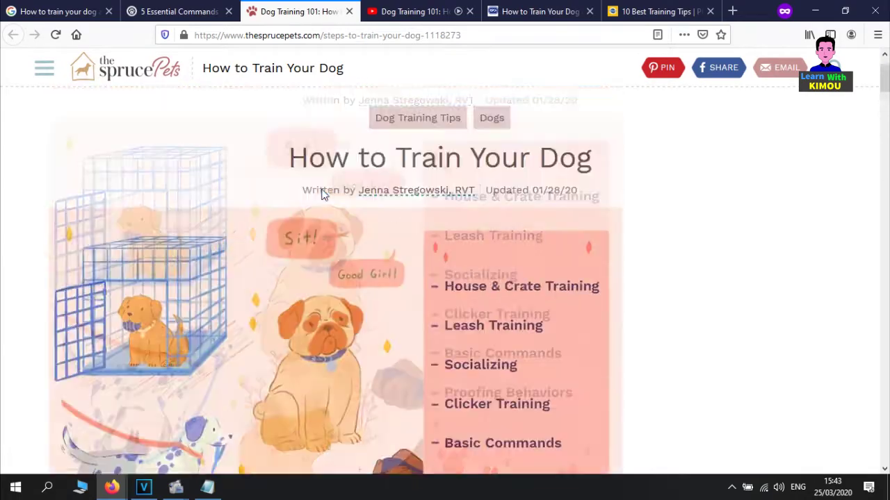
left_click(56, 11)
scroll(371, 233, "up", 5)
scroll(371, 233, "up", 3)
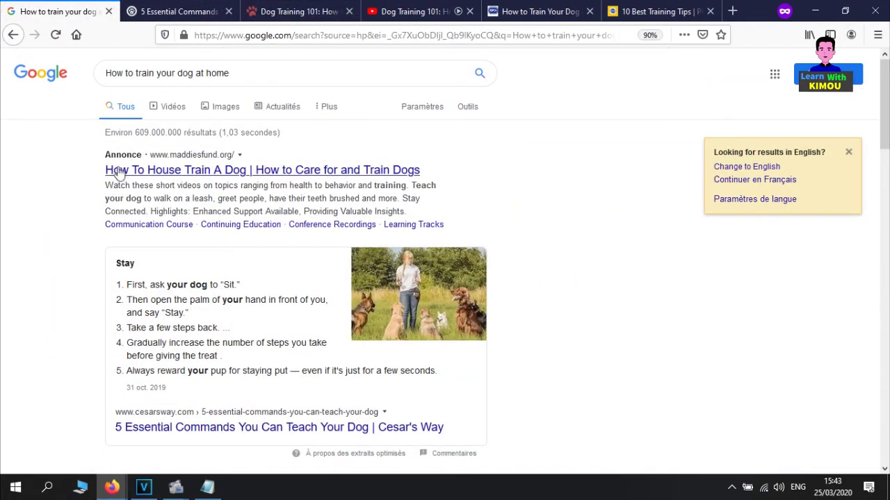
scroll(173, 271, "down", 3)
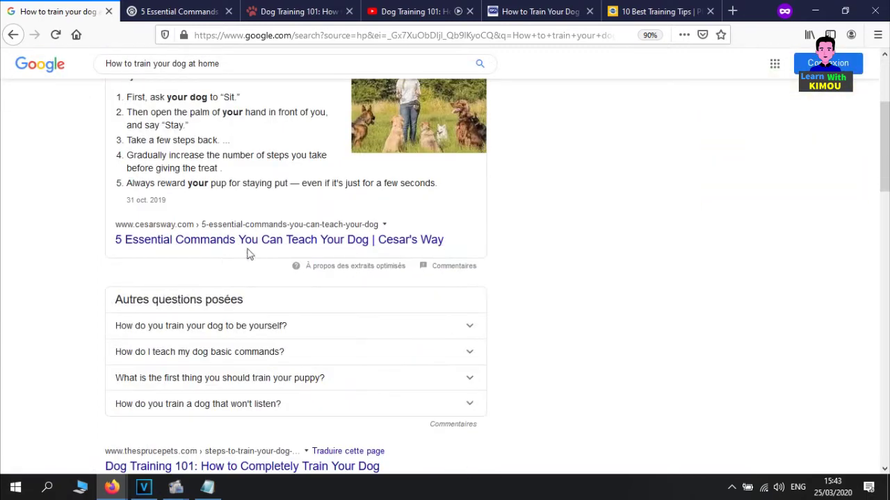
scroll(346, 247, "down", 3)
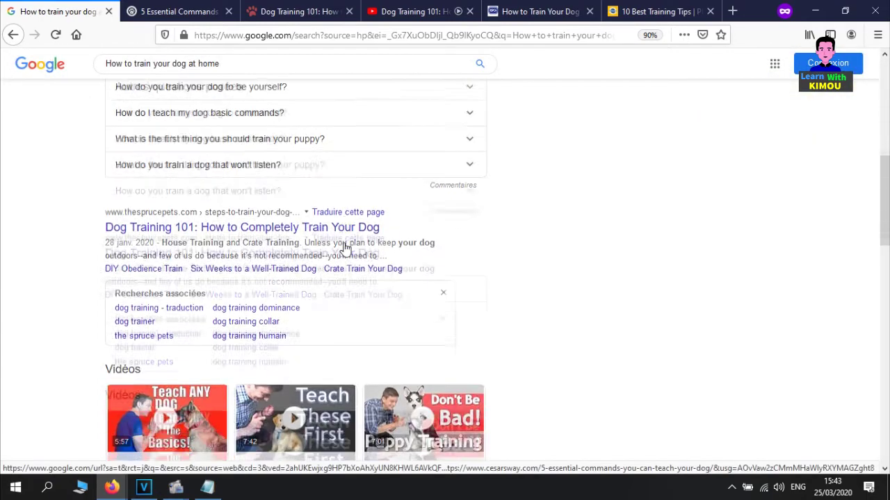
scroll(143, 230, "up", 6)
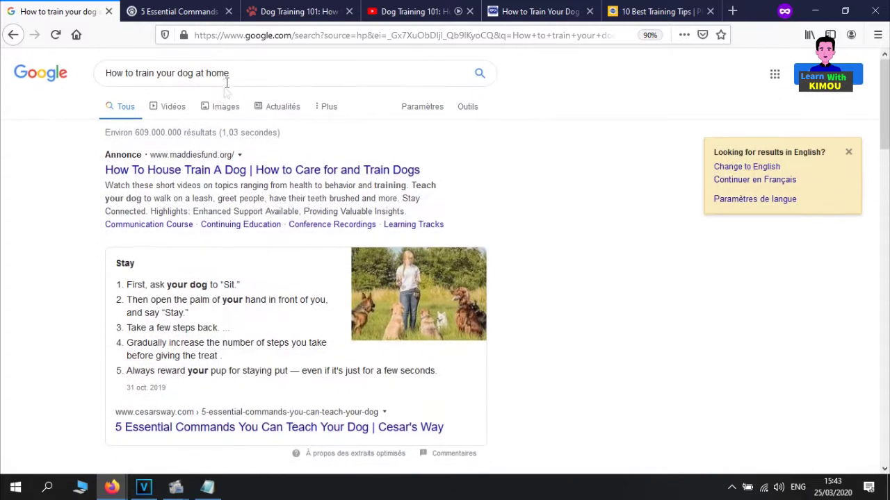
- Copy the search phrase "How to train your dog at home" from Google and paste it in Notepad above the checklist, separated by blank lines
triple_click(248, 78)
key("ctrl+c")
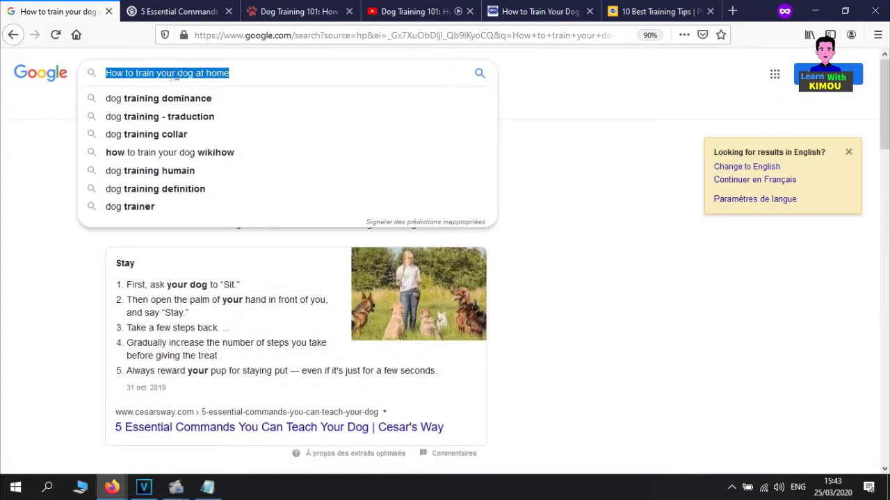
left_click(207, 487)
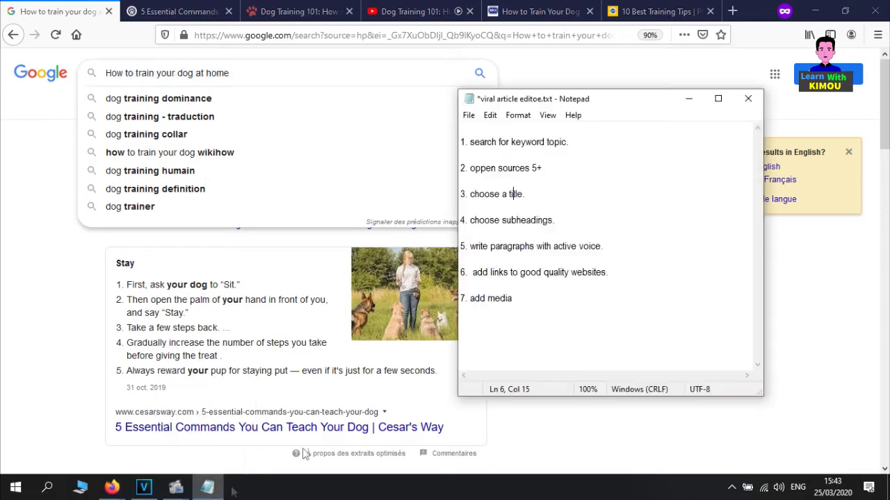
left_click(568, 156)
key("Return")
key("Return")
key("Return")
key("Return")
key("Return")
key("Return")
key("Return")
key("Return")
key("Return")
key("Return")
key("Return")
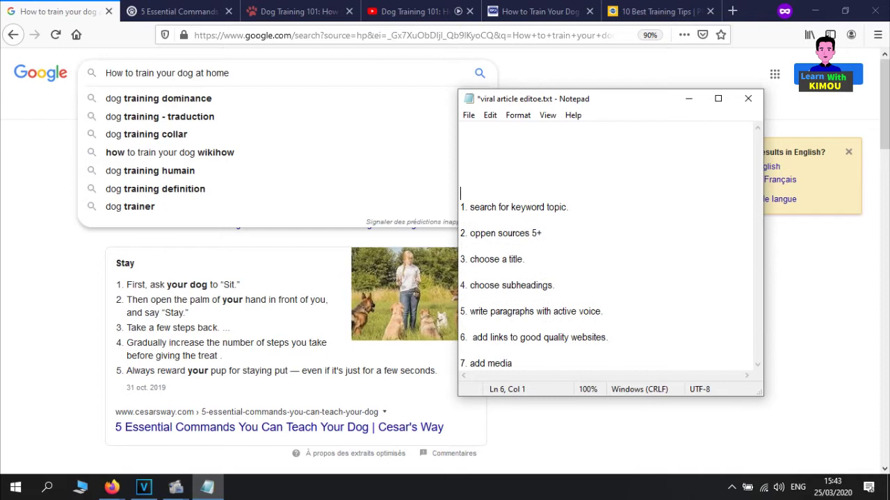
left_click(483, 156)
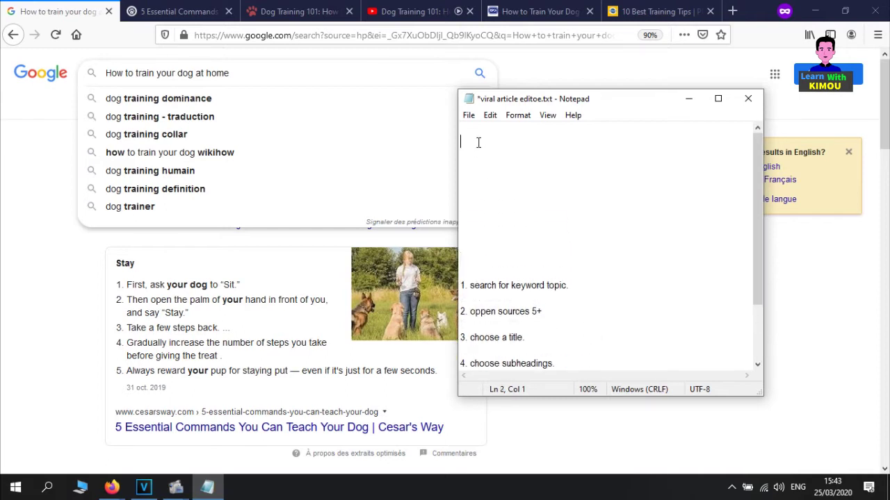
key("ctrl+v")
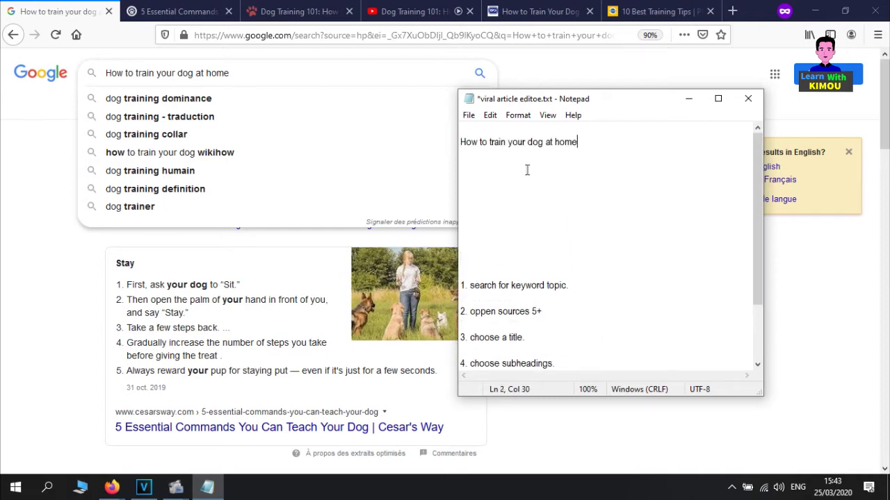
- Insert the word "Just" before "home" in the pasted title line
key("Up")
key("Right")
key("Right")
key("Right")
key("Right")
key("Right")
key("Right")
key("Right")
key("Right")
key("Right")
key("Right")
key("Right")
key("Right")
key("Right")
key("Right")
key("Right")
key("Right")
key("Right")
key("Right")
key("Right")
key("Right")
left_click(559, 138)
type("Just")
- Extend the title line with "Like a Professional." after "home"
left_click(666, 145)
type("Like ")
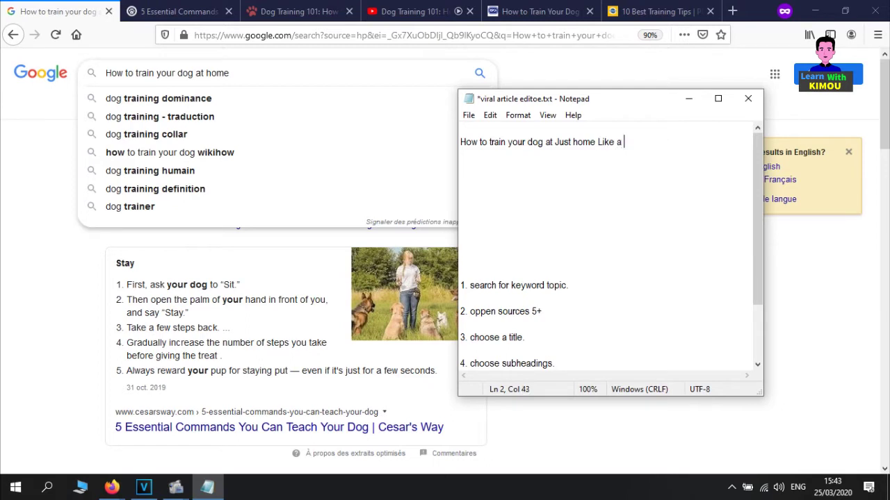
type("a Professional")
left_click_drag(701, 136, 453, 143)
left_click(508, 142)
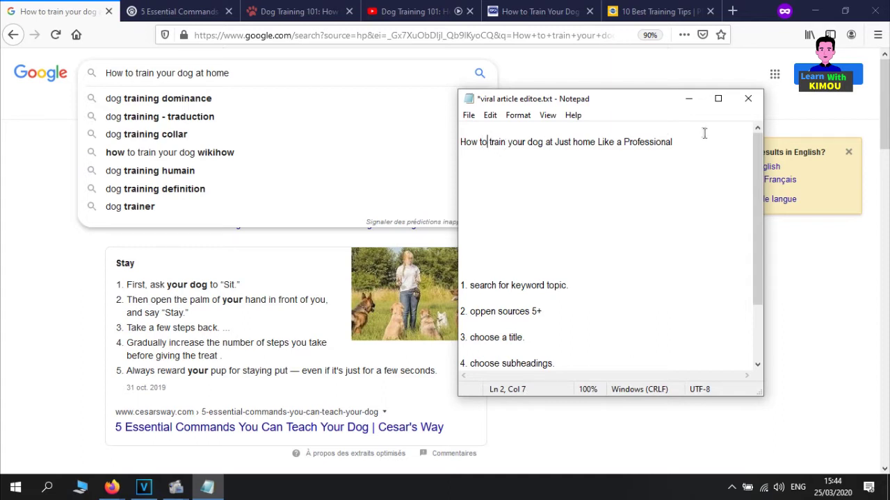
left_click(680, 141)
- Copy the finished title line from Notepad and paste it as the title of the new WordPress post
left_click_drag(697, 147, 406, 121)
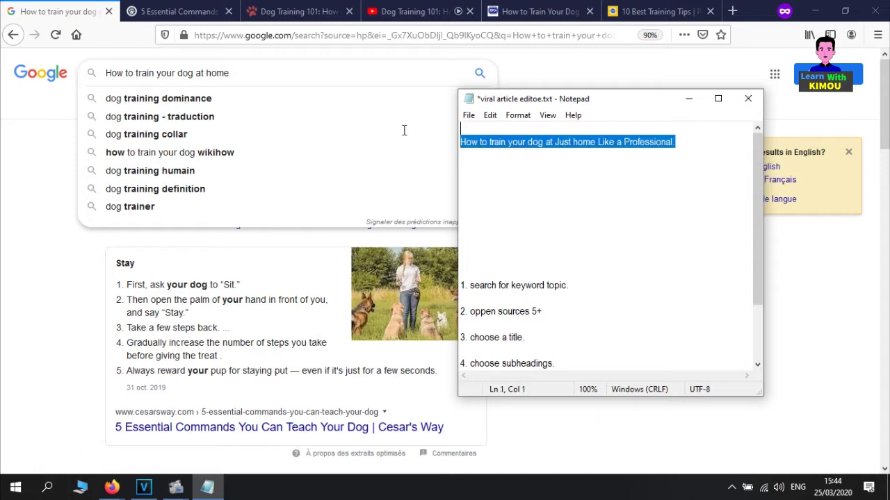
left_click(112, 486)
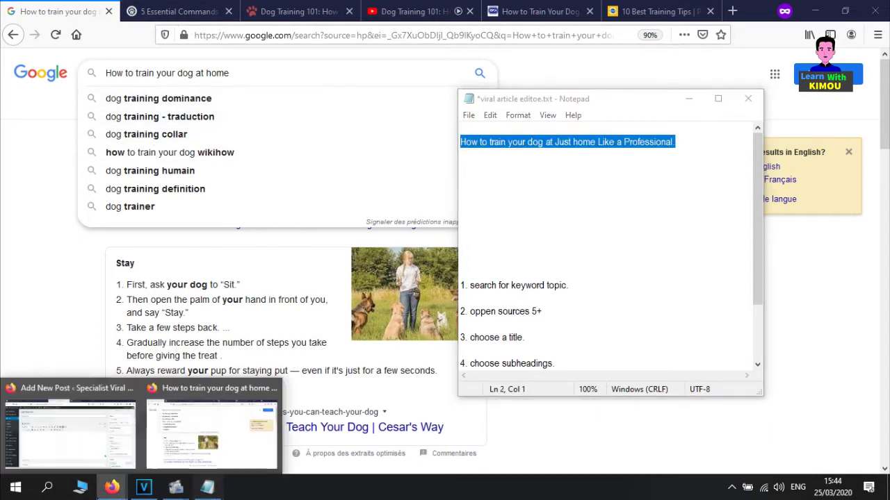
left_click(70, 428)
left_click(249, 114)
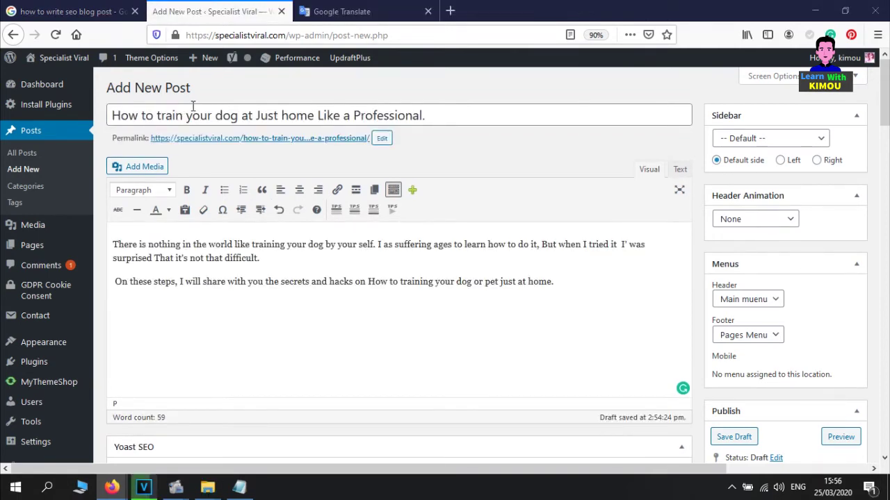
left_click_drag(426, 115, 113, 115)
- Review the Notepad checklist items on choosing a title and choosing subheadings, along with the title line above them
left_click(239, 487)
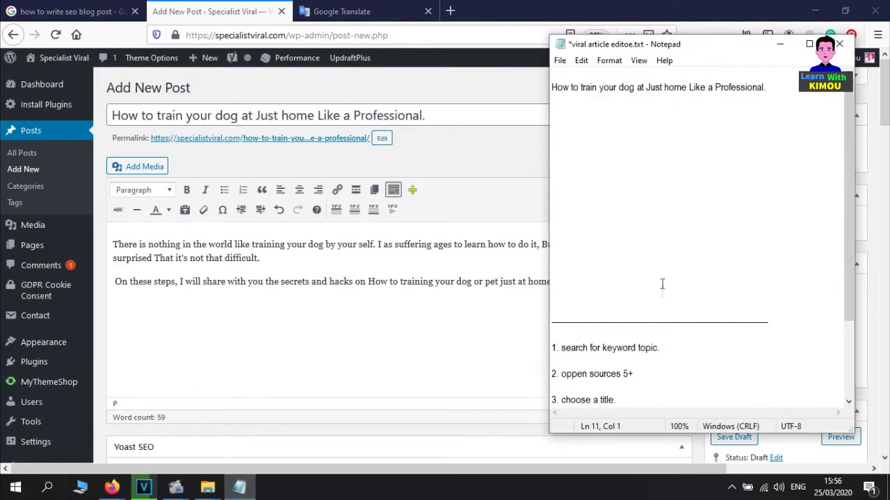
scroll(657, 287, "down", 1)
left_click_drag(622, 321, 551, 322)
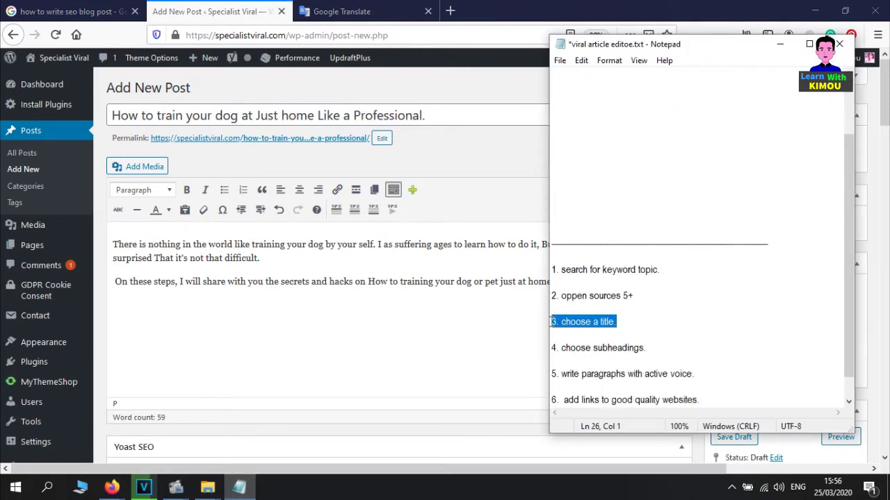
scroll(619, 331, "down", 1)
left_click(593, 321)
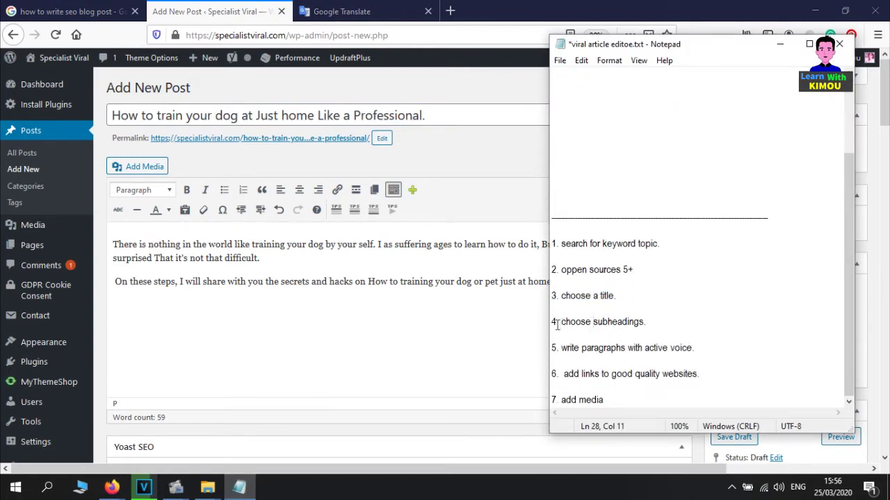
double_click(610, 321)
left_click(611, 322)
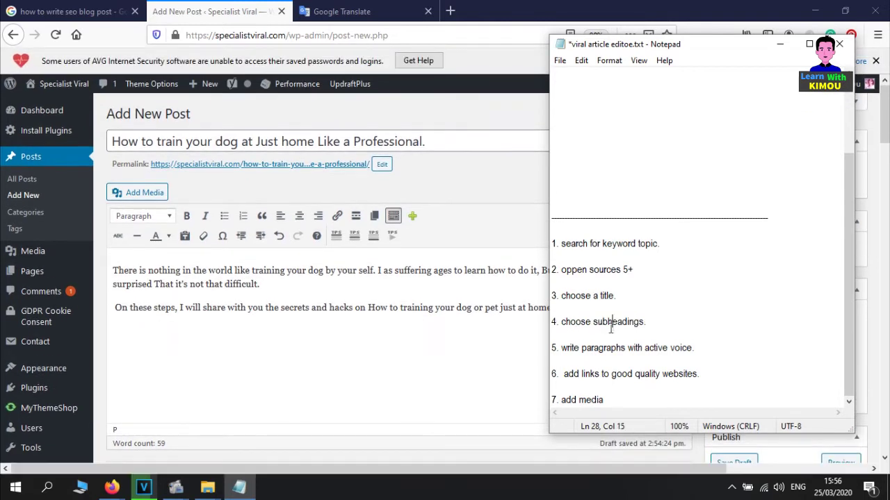
double_click(602, 321)
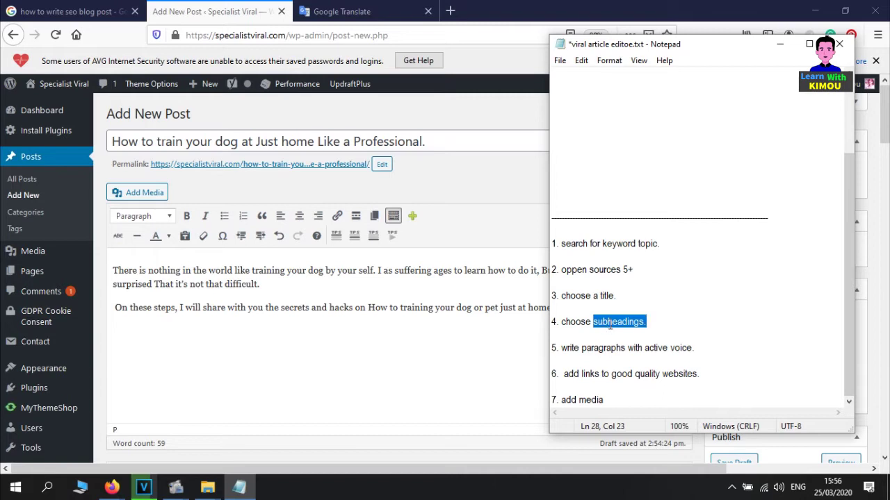
double_click(610, 323)
left_click(592, 322)
double_click(573, 322)
left_click(570, 322)
double_click(611, 322)
left_click(620, 322)
double_click(620, 323)
scroll(607, 245, "up", 2)
left_click(616, 97)
double_click(625, 88)
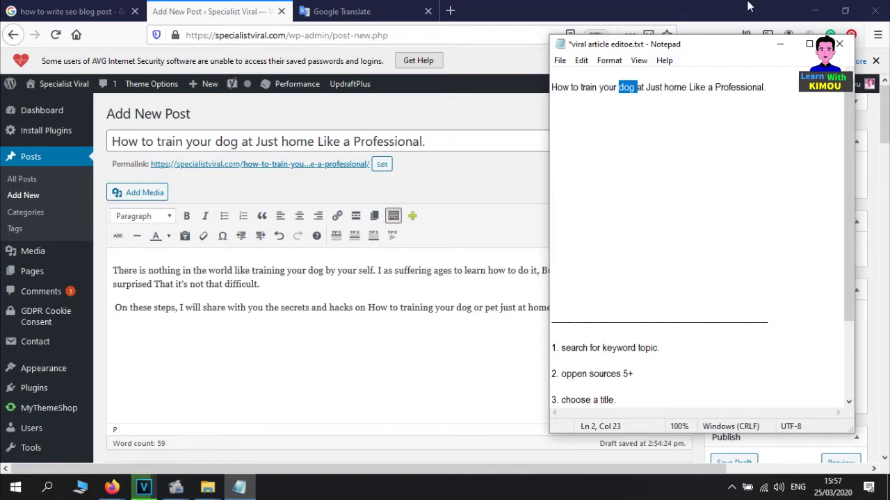
mouse_move(176, 486)
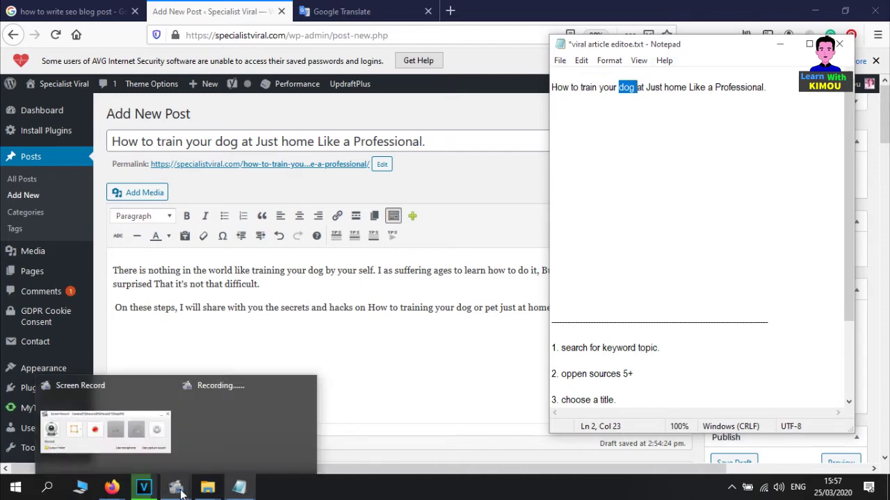
left_click(132, 425)
left_click(487, 203)
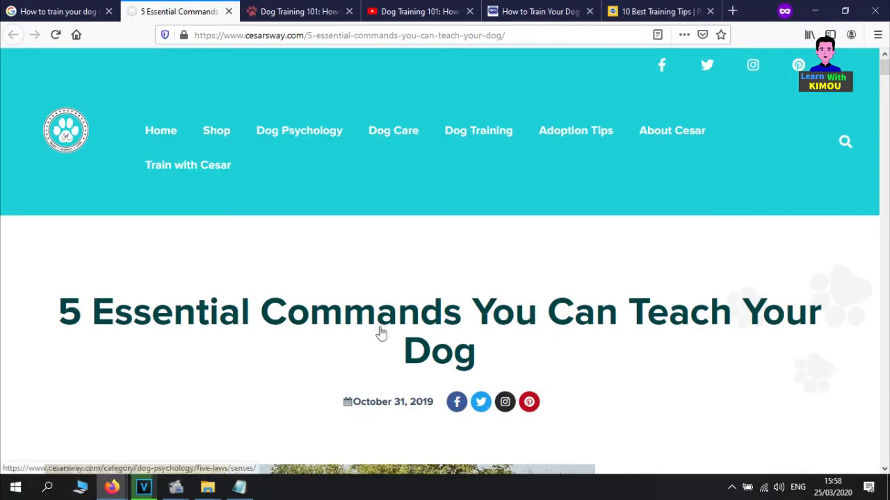
- Examine the subheadings of the source article "5 Essential Commands You Can Teach Your Dog"
scroll(133, 297, "down", 3)
scroll(142, 299, "up", 1)
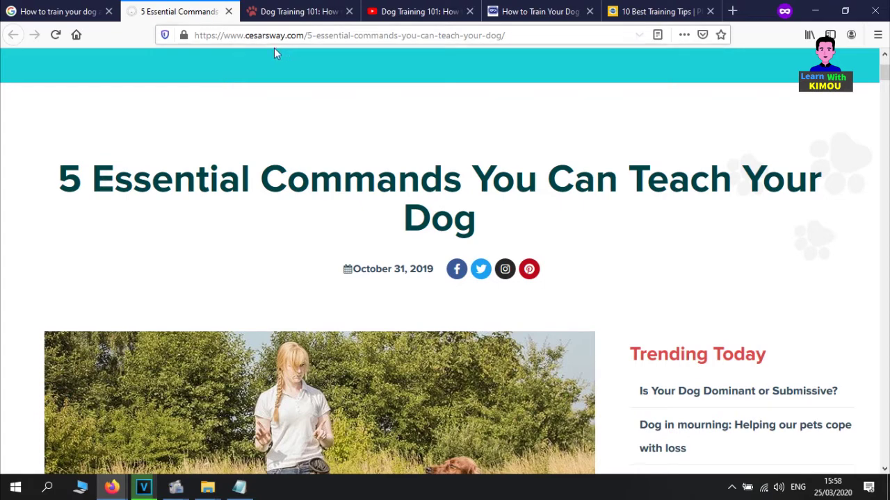
scroll(3, 251, "down", 12)
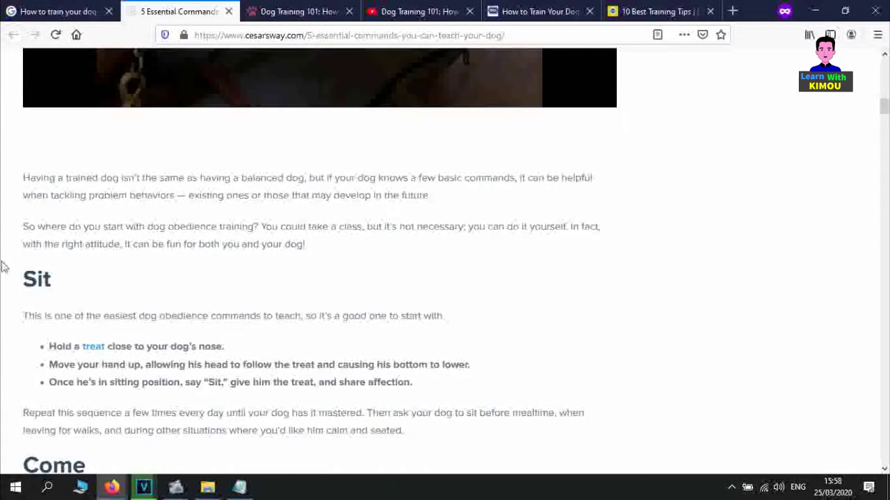
double_click(36, 278)
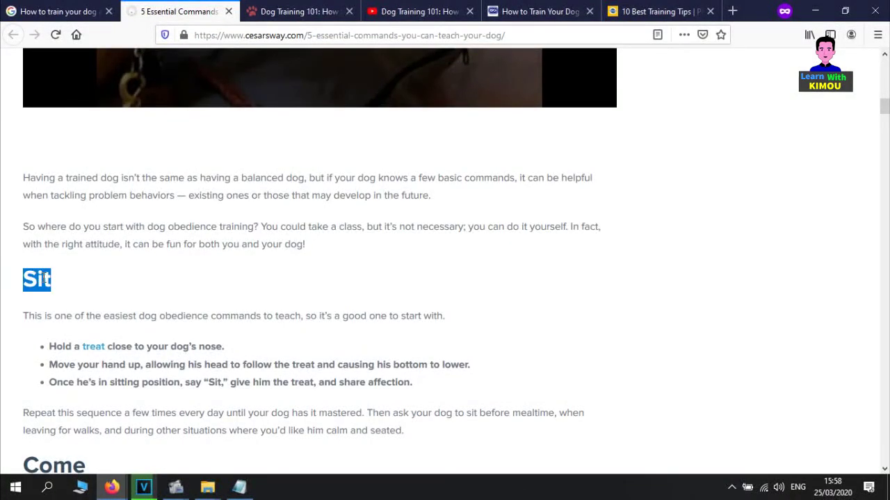
scroll(47, 278, "down", 3)
double_click(57, 269)
scroll(57, 271, "down", 2)
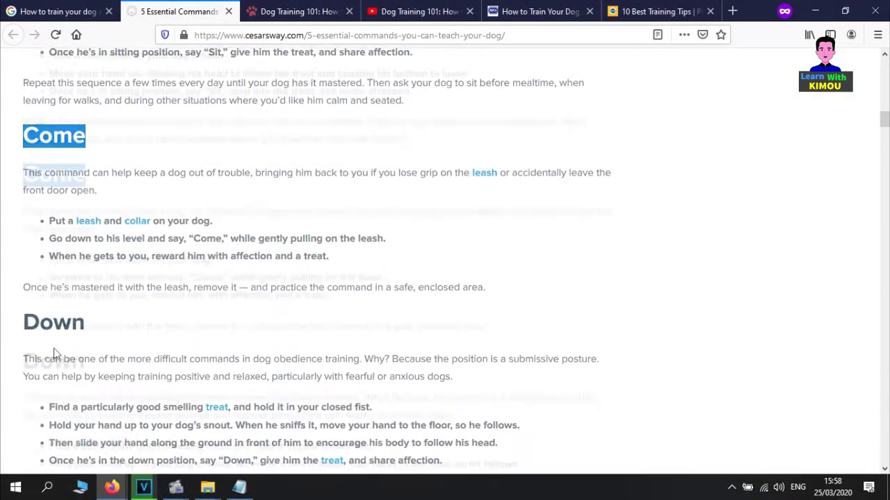
double_click(61, 325)
scroll(60, 307, "down", 4)
scroll(59, 278, "up", 7)
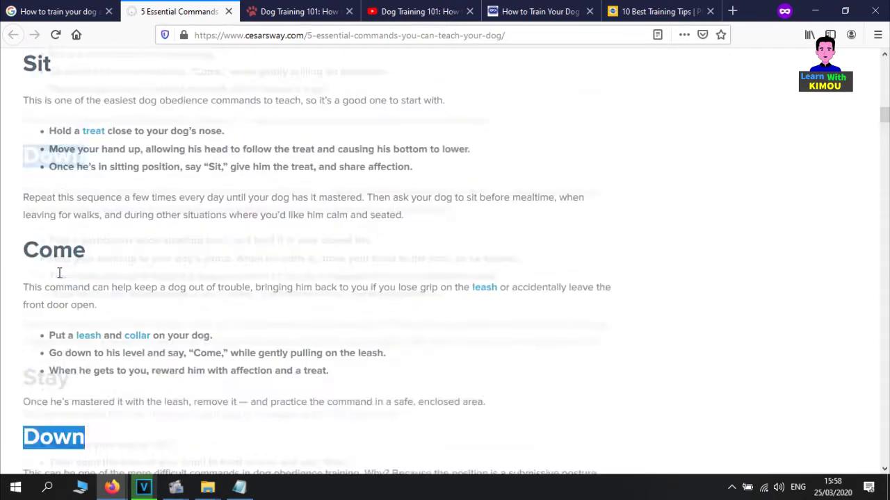
double_click(39, 150)
double_click(56, 333)
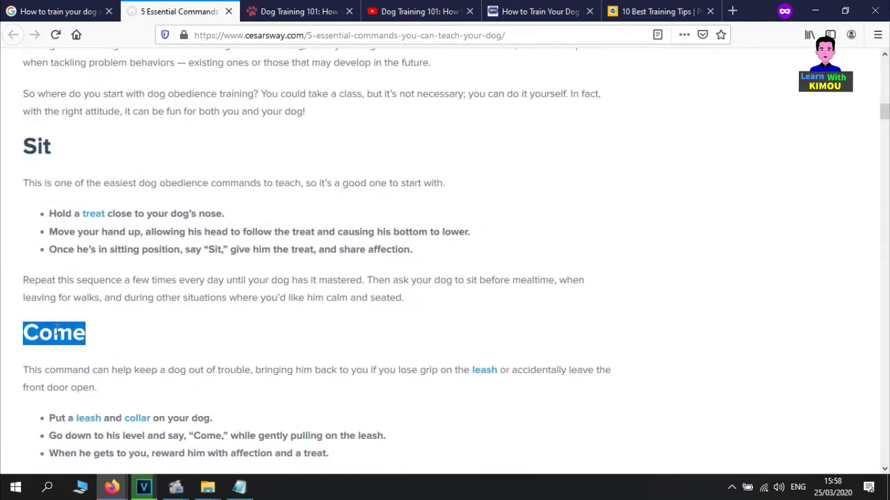
double_click(37, 145)
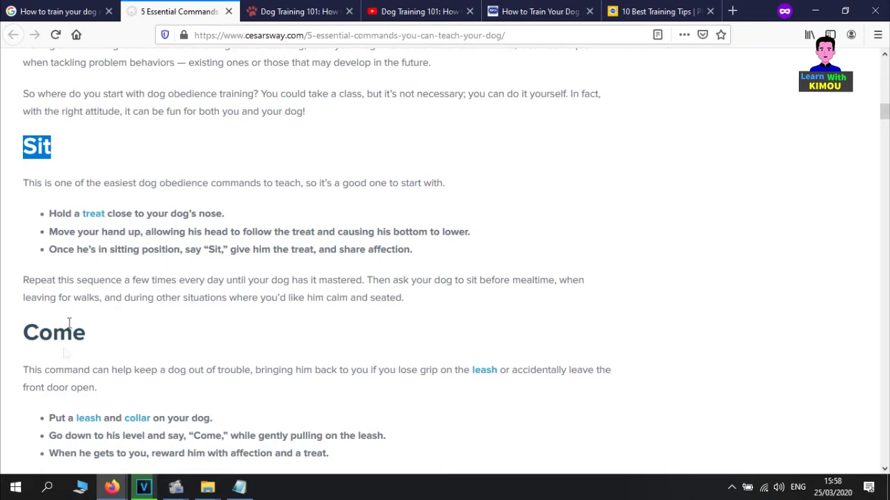
double_click(70, 327)
left_click(71, 324)
double_click(40, 145)
scroll(126, 160, "down", 3)
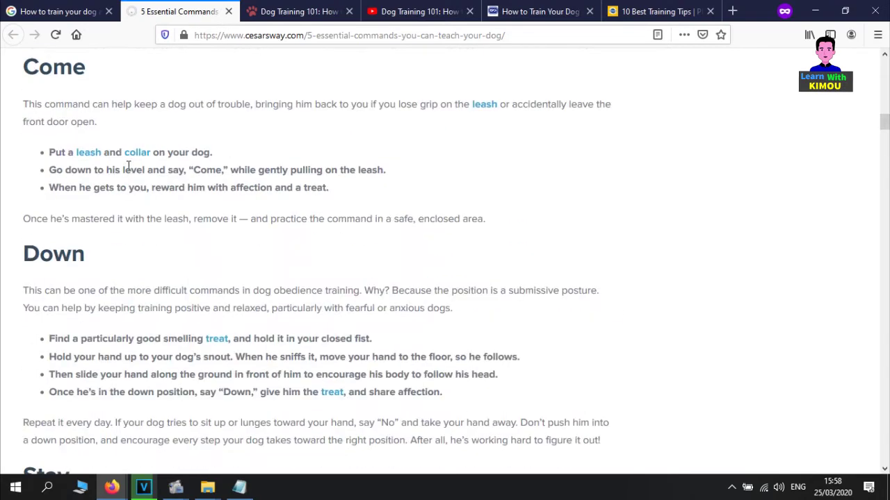
scroll(128, 165, "down", 5)
double_click(53, 281)
scroll(53, 280, "down", 7)
triple_click(81, 238)
left_click(88, 241)
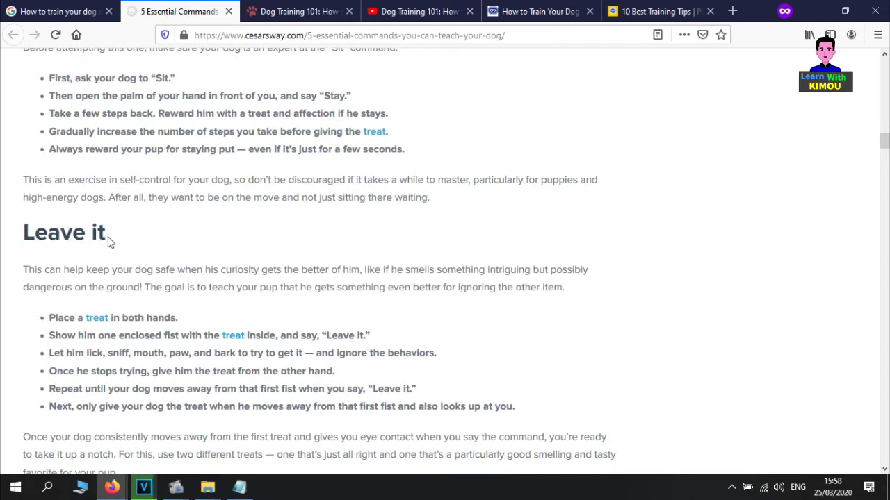
left_click_drag(108, 240, 23, 197)
scroll(42, 208, "up", 7)
left_click_drag(72, 277, 22, 241)
left_click(82, 110)
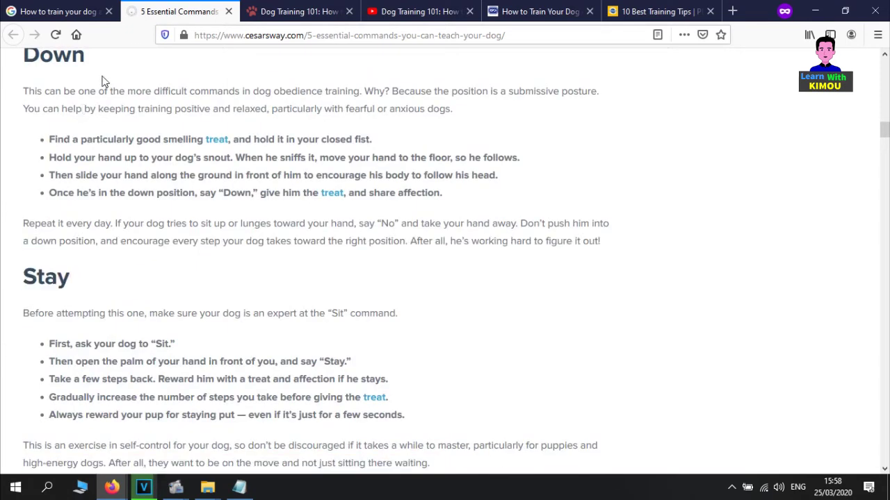
double_click(74, 281)
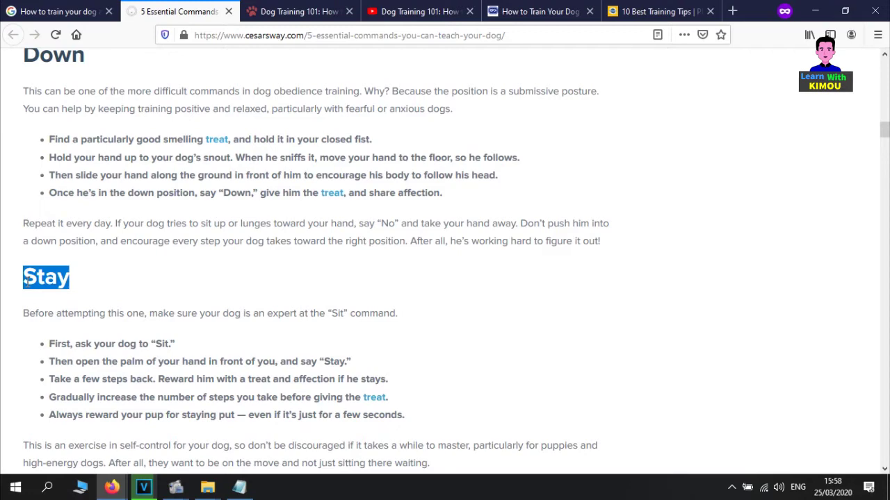
- Select the article's subheadings Leave it, Stay, Down, Come and Sit together
scroll(104, 285, "down", 10)
scroll(114, 185, "down", 6)
scroll(109, 233, "up", 10)
left_click_drag(110, 232, 10, 229)
scroll(96, 212, "up", 1)
scroll(77, 278, "up", 8)
scroll(77, 292, "down", 5)
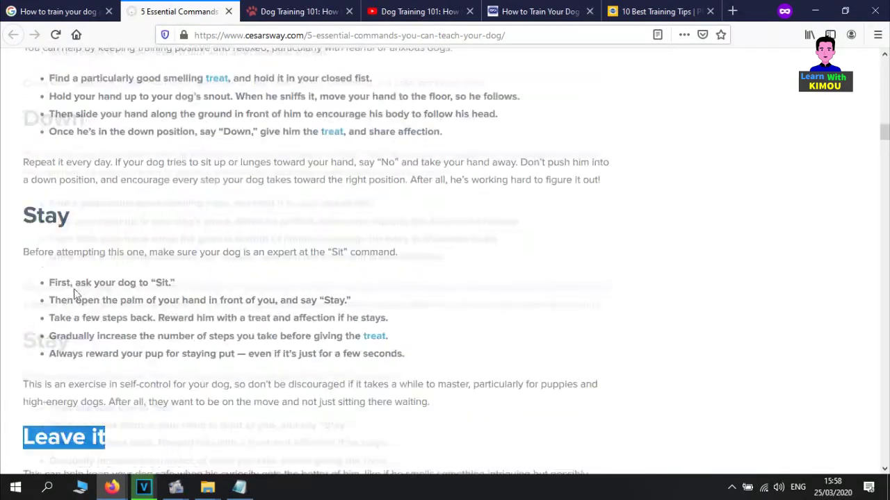
left_click_drag(84, 147, 23, 144)
scroll(23, 144, "up", 5)
left_click_drag(91, 123, 27, 123)
scroll(81, 143, "up", 4)
mouse_move(91, 195)
left_mouse_down()
mouse_move(26, 198)
mouse_move(104, 200)
left_mouse_up()
scroll(97, 189, "up", 5)
scroll(104, 200, "up", 15)
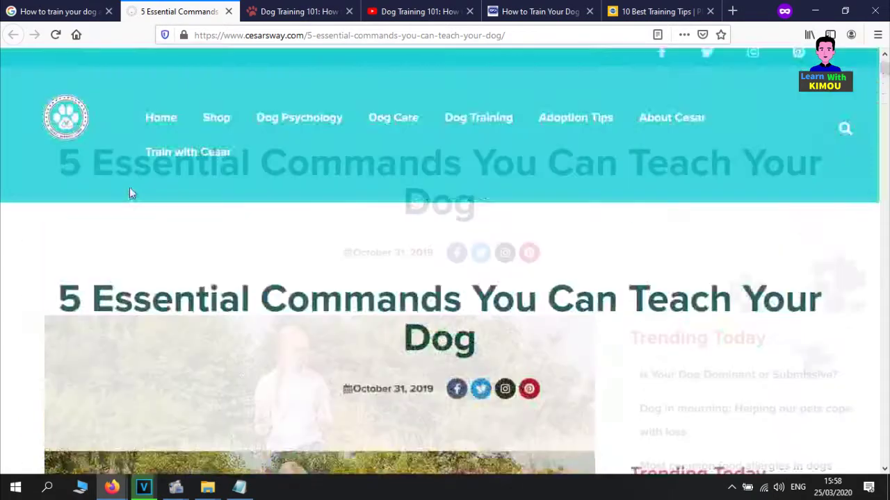
- Try to paste the article's subheadings into Notepad below the title line
left_click(239, 487)
left_click(591, 143)
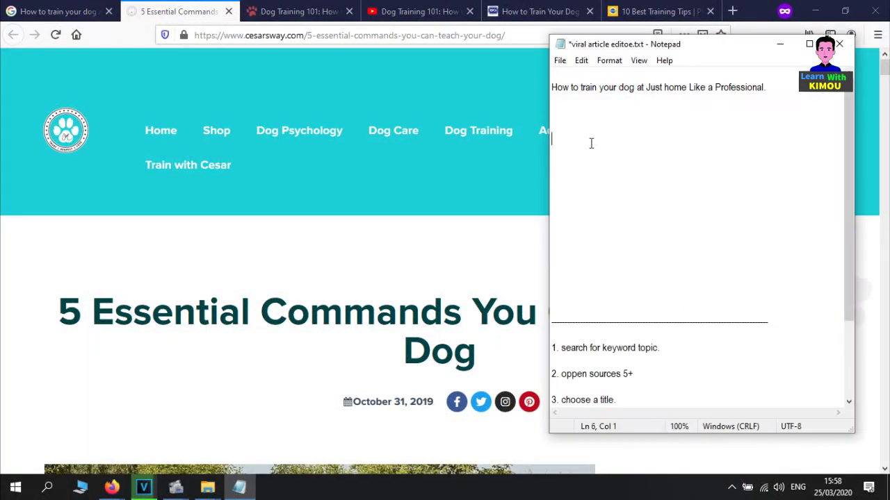
left_click(587, 125)
type("How to train your dog at Just home Like a Professional.")
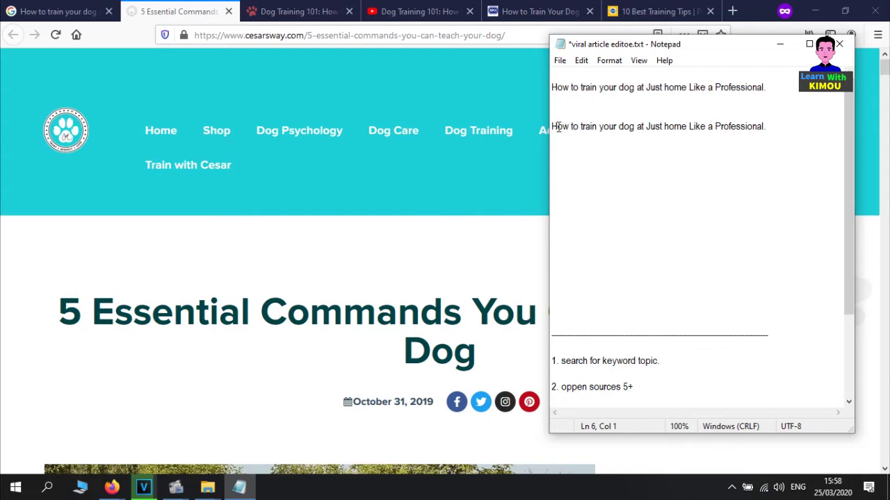
double_click(574, 126)
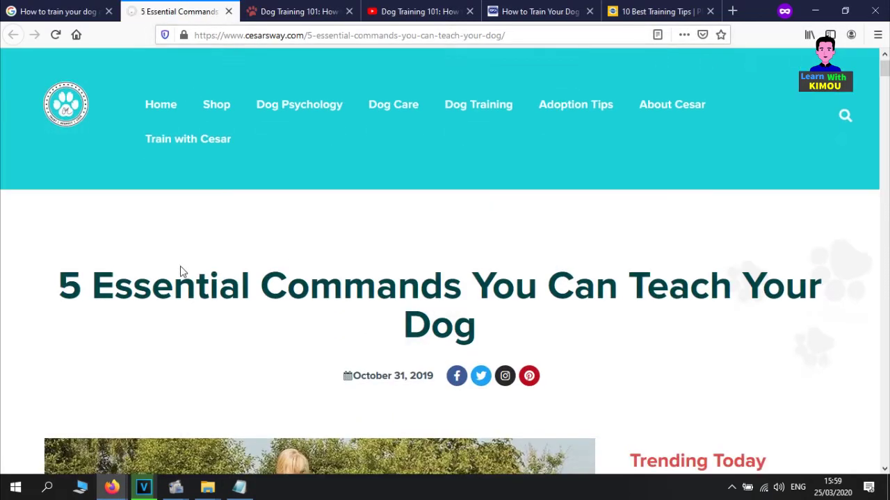
- Copy the selected subheadings Sit, Come, Down, Stay and Leave it from the article into Notepad below the title line
scroll(191, 260, "down", 10)
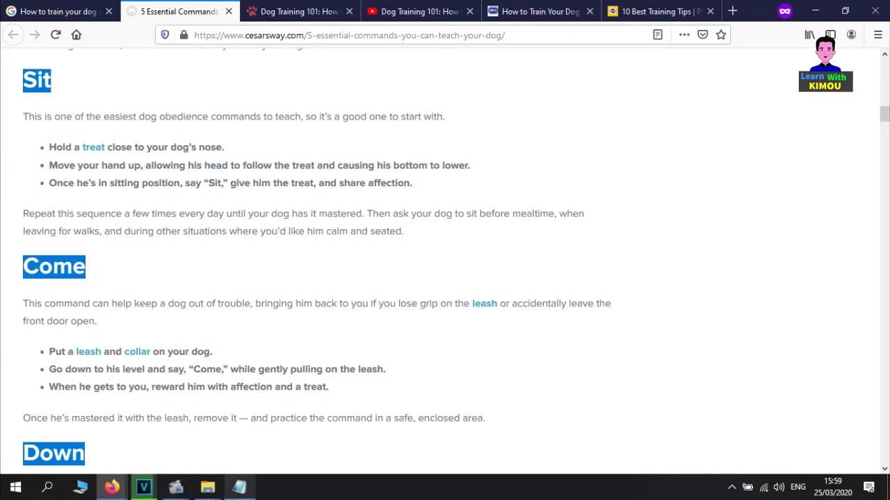
left_click(239, 487)
left_click(623, 125)
key("End")
key("shift+Home")
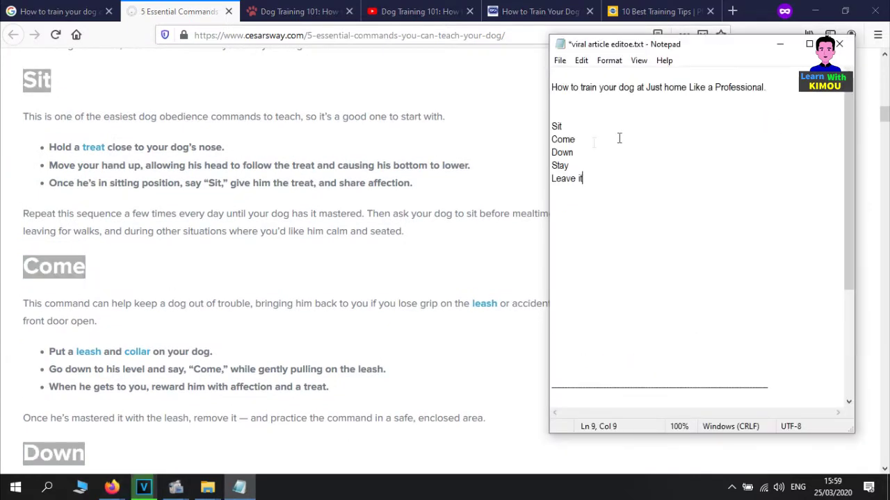
- Write the heading "5 - Essential orders." above the pasted command list in Notepad and change its number to 1
left_click(619, 139)
key("Home")
key("Up")
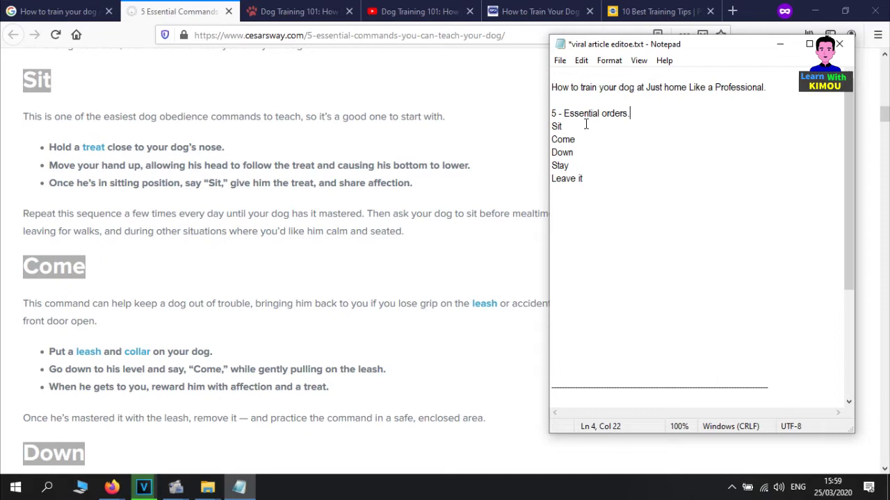
key("BackSpace")
type("1")
- Open The Spruce Pets article "How to Train Your Dog" and examine its list of sections and introduction
left_click(59, 11)
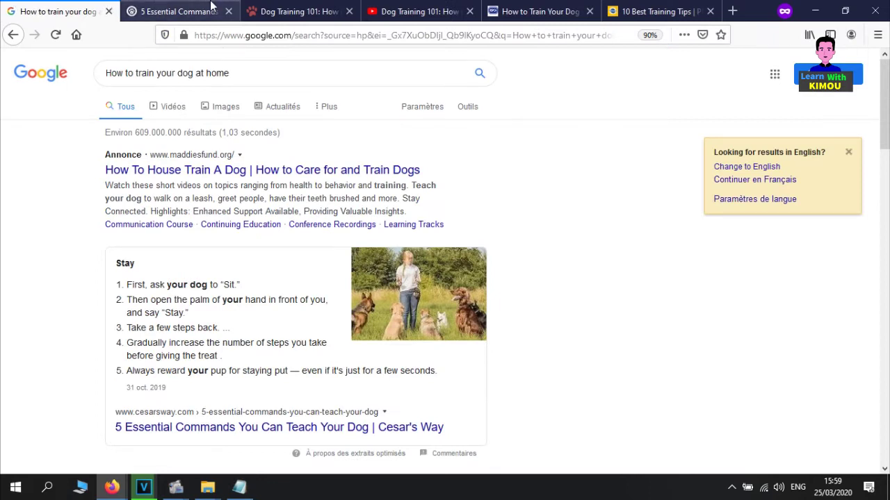
left_click(280, 8)
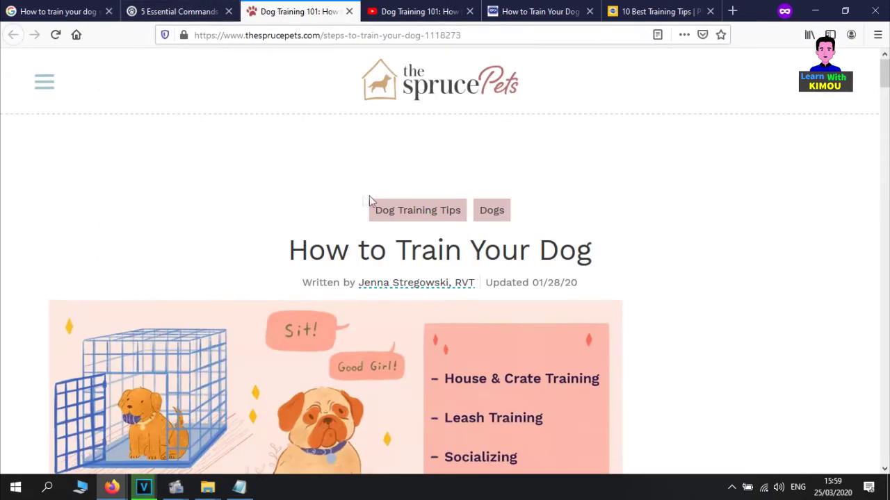
scroll(538, 257, "down", 5)
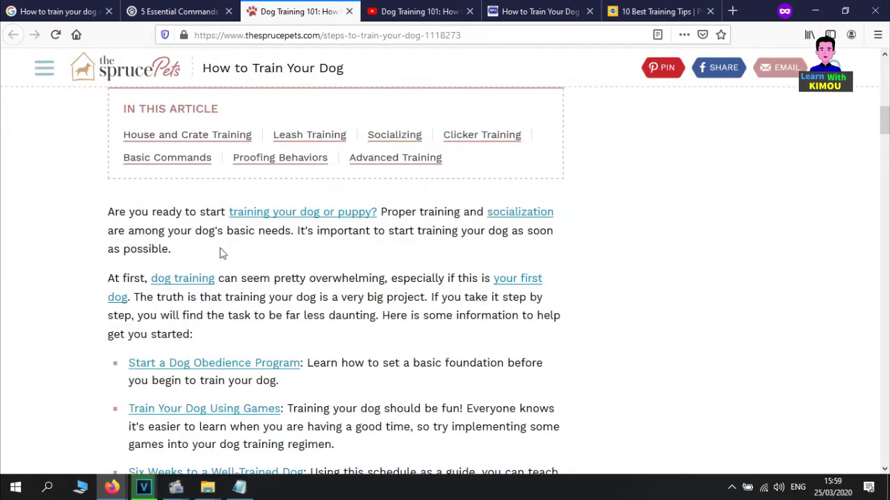
scroll(123, 225, "down", 4)
scroll(160, 223, "up", 5)
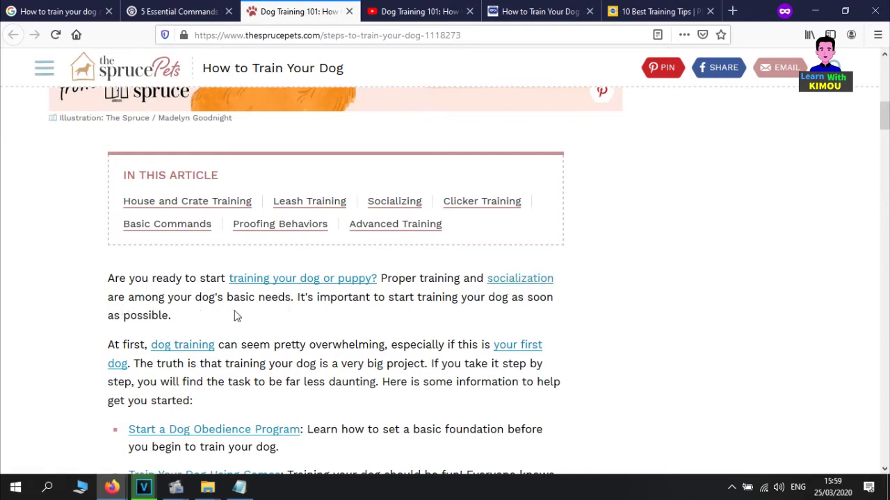
scroll(236, 316, "down", 1)
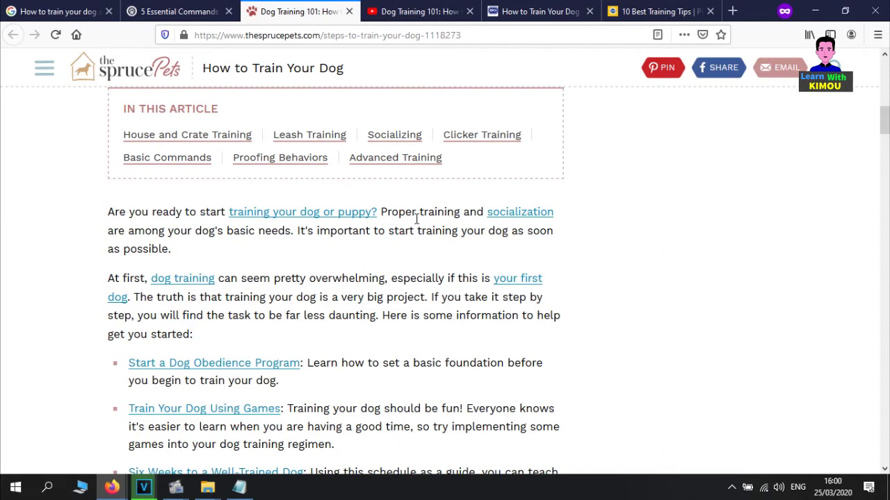
- Examine the wording of the subheading "House Training and Crate Training" in The Spruce Pets article
scroll(401, 231, "down", 7)
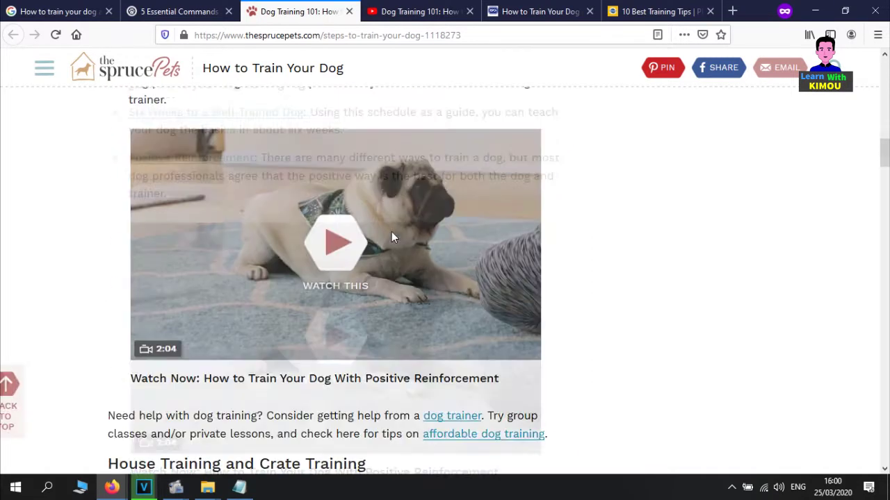
scroll(393, 238, "down", 3)
left_click_drag(375, 264, 105, 256)
left_click(118, 254)
double_click(118, 254)
double_click(190, 255)
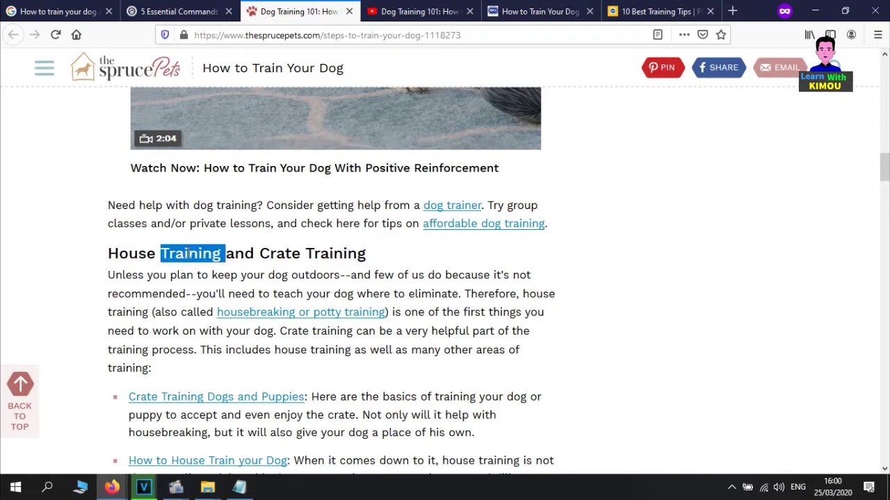
double_click(281, 255)
double_click(335, 254)
left_click_drag(382, 254, 89, 265)
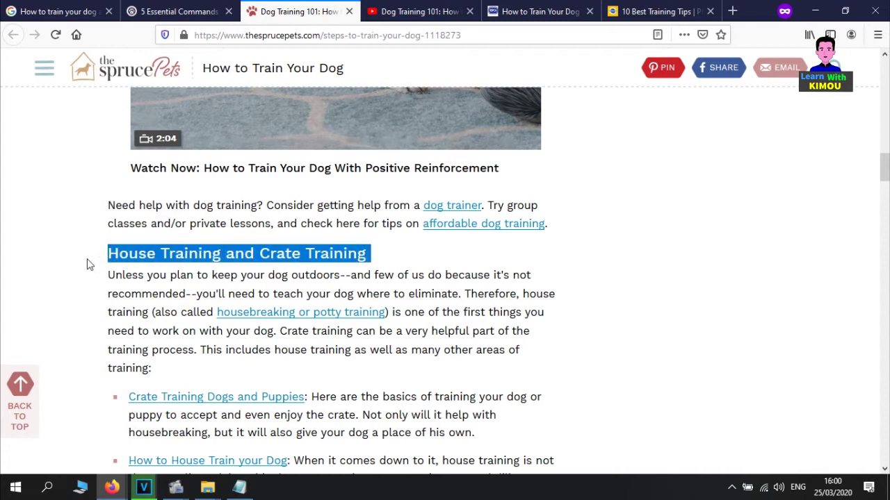
double_click(288, 246)
double_click(332, 253)
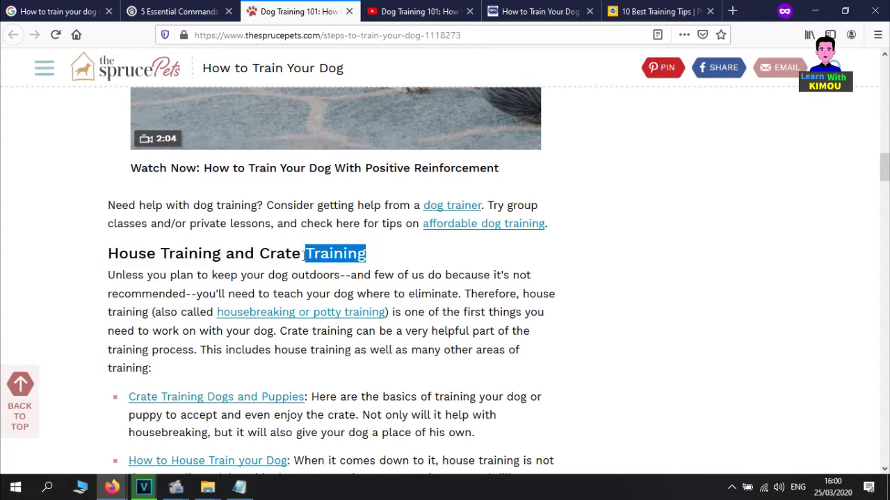
double_click(276, 252)
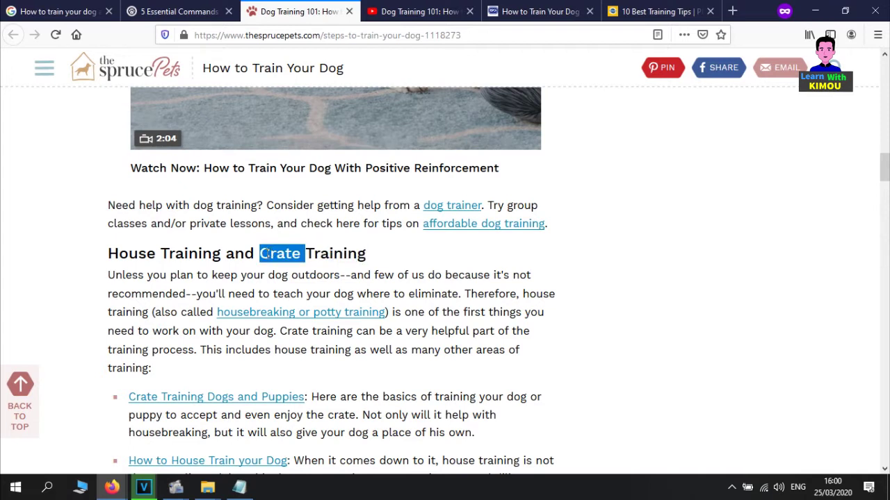
- Translate the copied subheading "House Training and Crate Training" into Arabic in Google Translate and look up the word "Crate"
triple_click(267, 255)
key("ctrl+c")
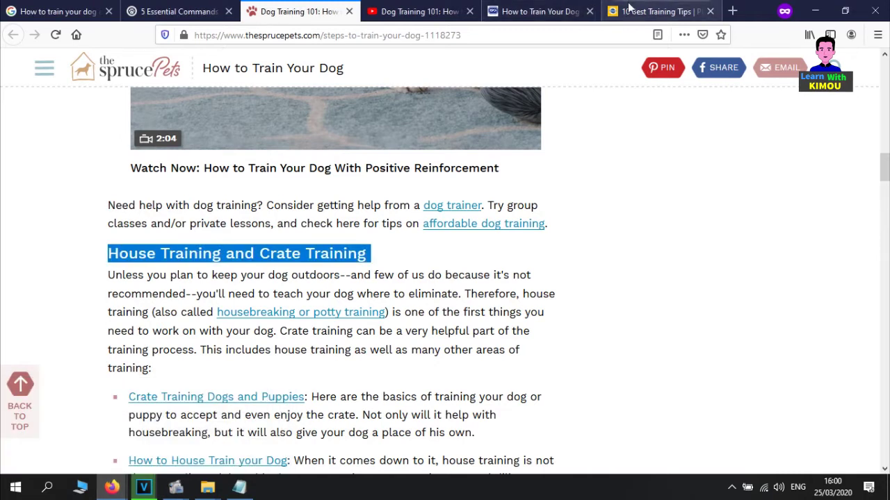
mouse_move(111, 486)
left_click(208, 457)
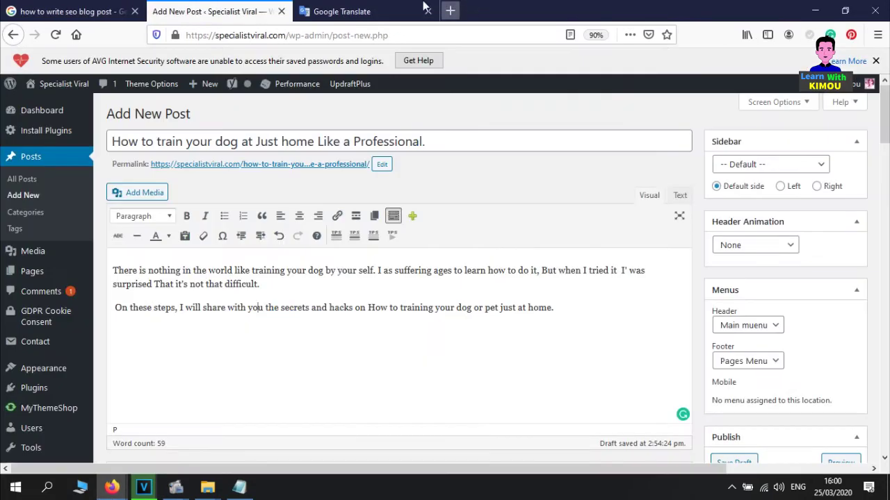
left_click(396, 6)
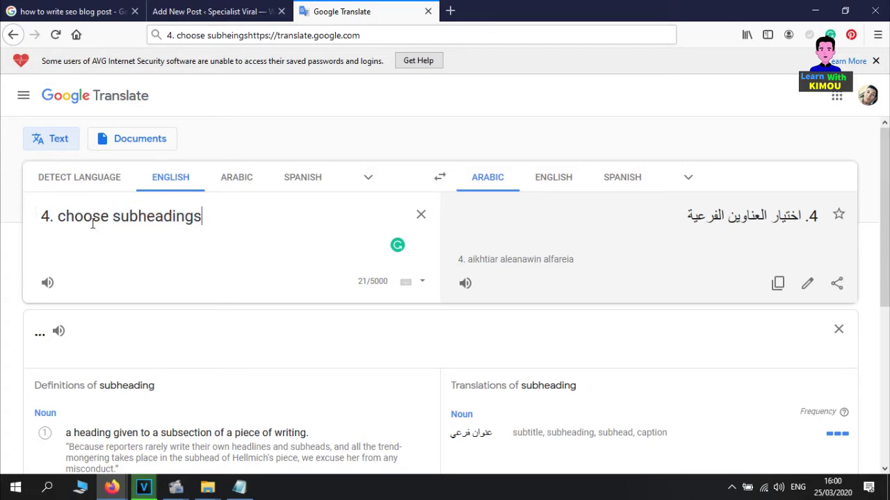
left_click(38, 212, "shift")
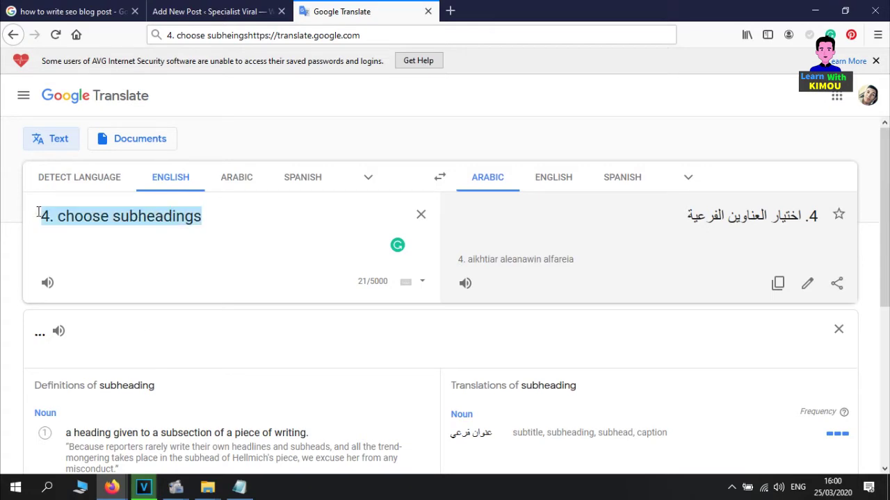
key("ctrl+v")
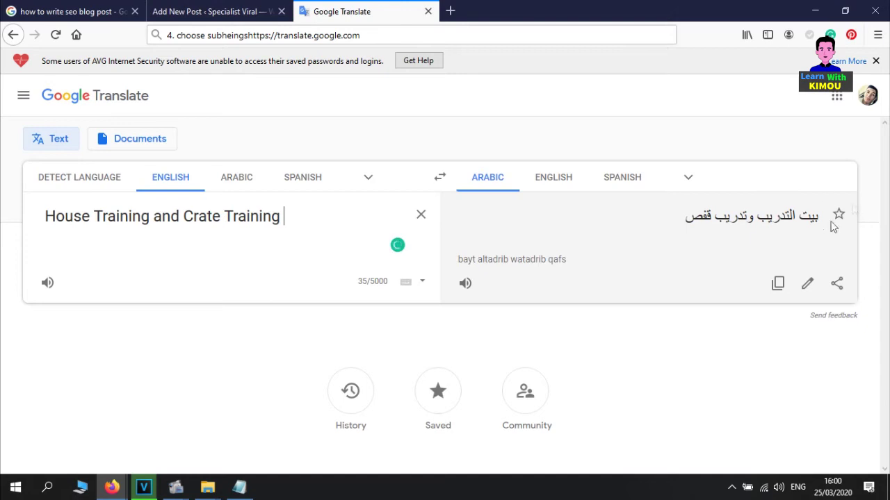
double_click(213, 223)
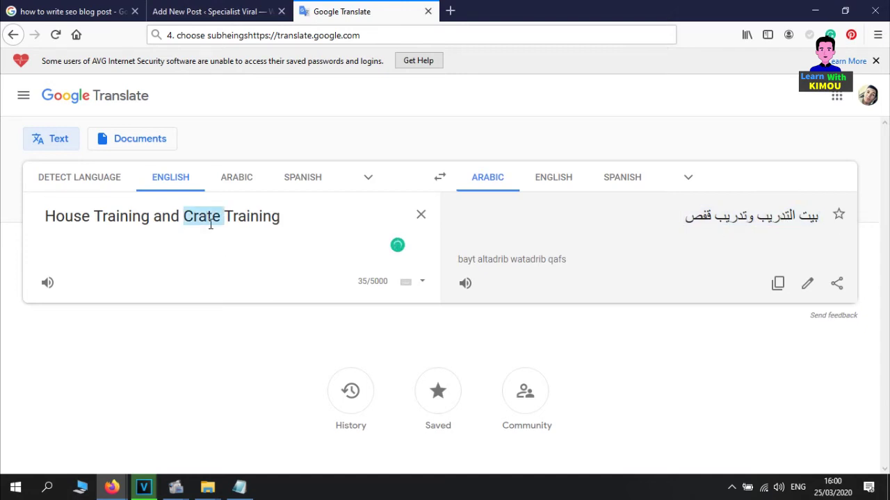
- Return to The Spruce Pets article and examine the crate training topics and the "Leash Training Dogs and Puppies" section
mouse_move(112, 486)
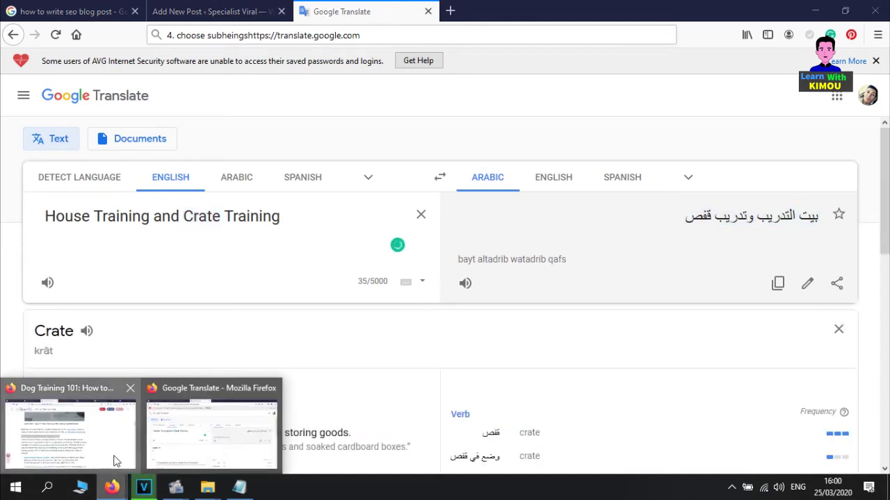
left_click(69, 425)
scroll(225, 347, "down", 4)
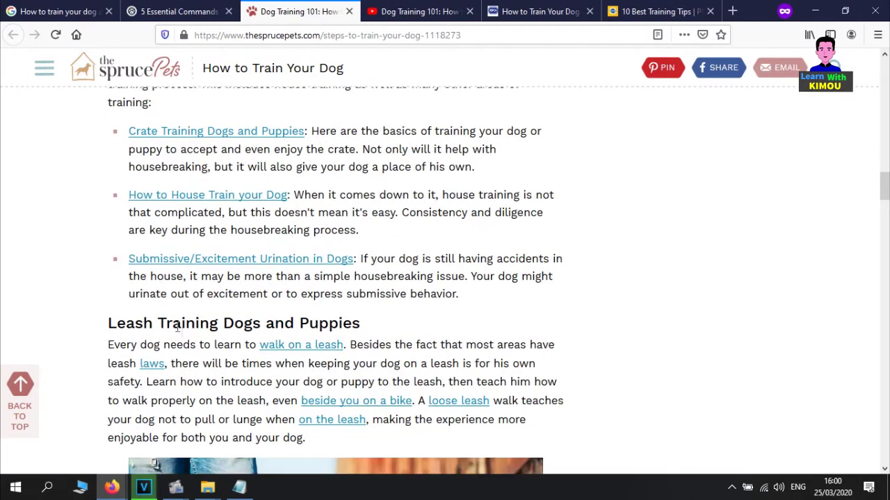
scroll(241, 271, "up", 2)
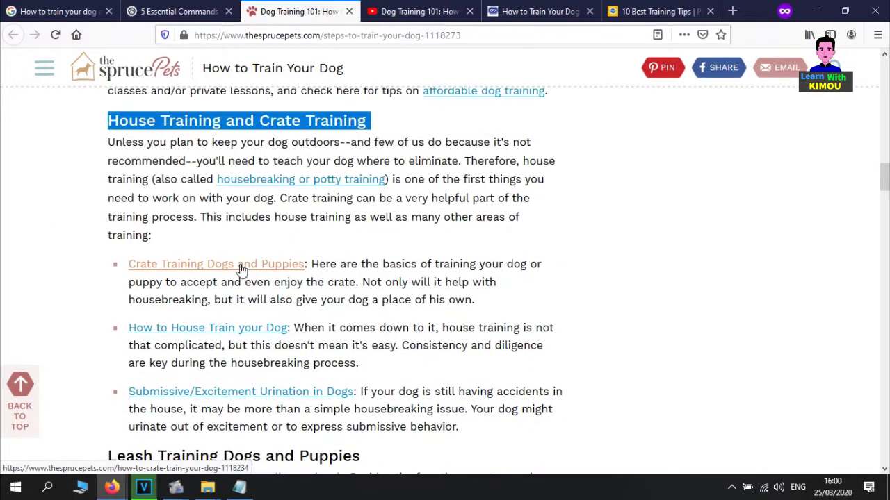
scroll(242, 271, "down", 3)
left_click_drag(374, 259, 107, 272)
scroll(108, 272, "down", 3)
- Open the RSPCA dog training article and copy its subheading "What are the benefits of training my dog?"
left_click(535, 11)
scroll(308, 272, "down", 9)
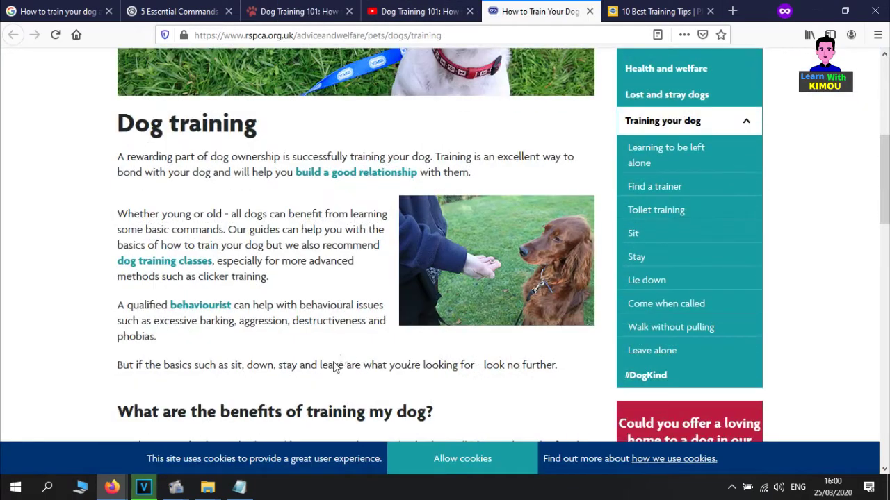
left_click_drag(468, 153, 159, 167)
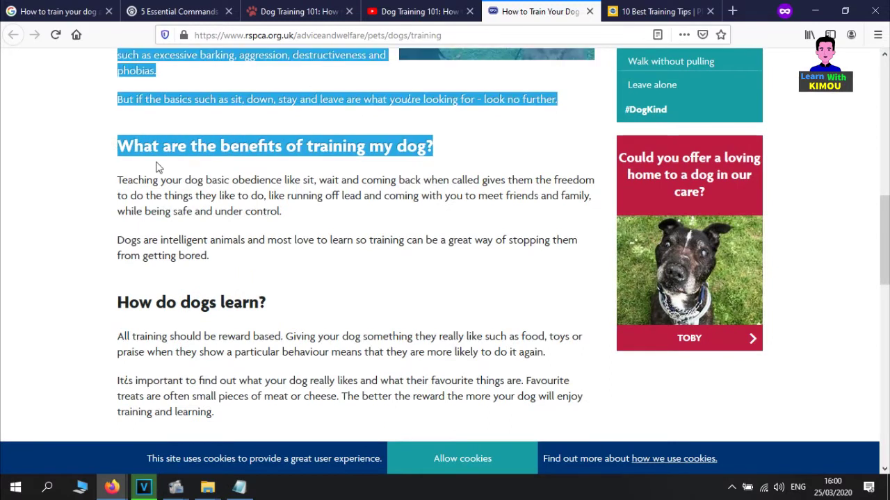
left_click(179, 165)
double_click(176, 147)
left_click(176, 147)
left_click(466, 168)
left_click_drag(451, 153, 120, 145)
key("ctrl+c")
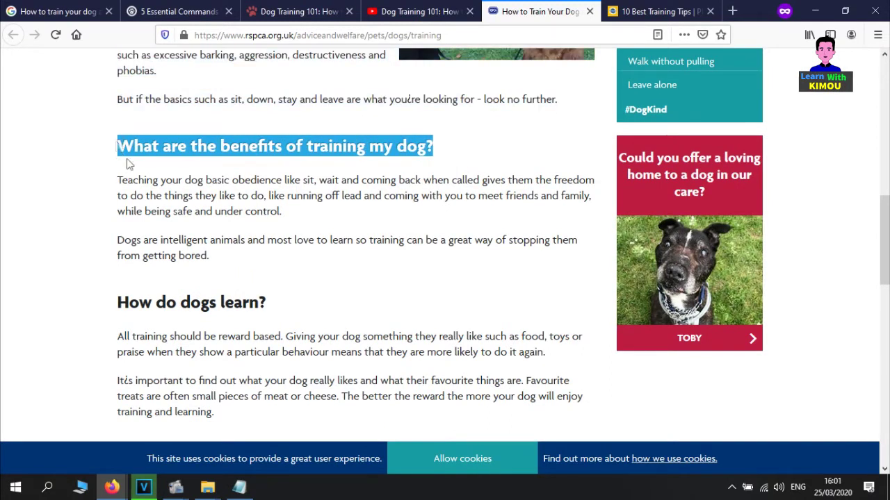
- Paste the copied benefits question into Notepad between the title and the "1 - Essential orders." heading, separated by blank lines
left_click(239, 487)
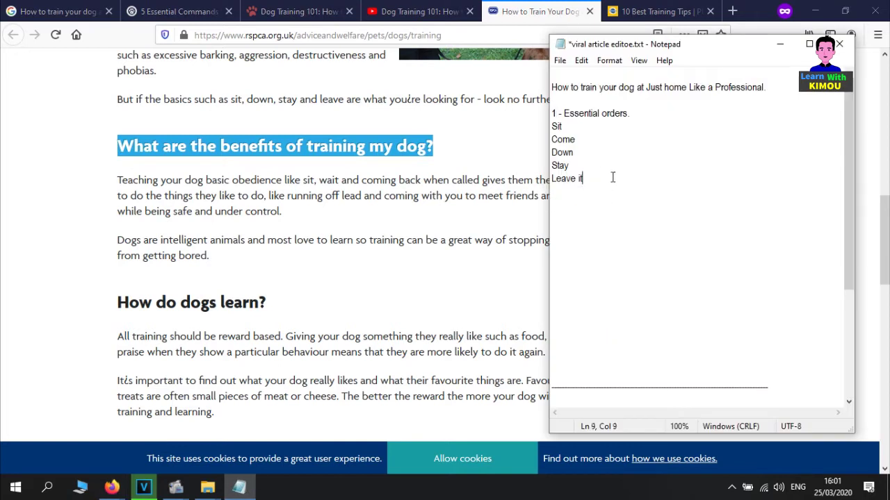
left_click(625, 99)
key("Return")
key("Return")
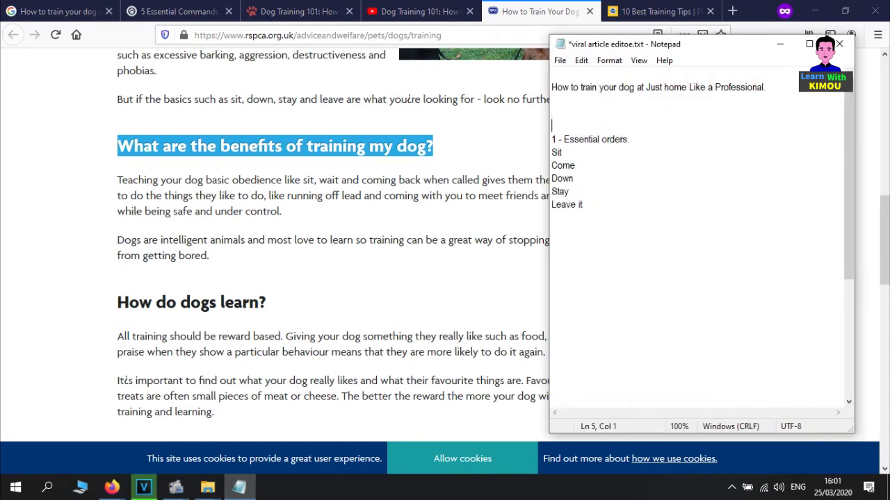
key("ctrl+v")
key("Return")
- Copy the RSPCA subheading "How do dogs learn?" into Notepad on its own line above "1 - Essential orders."
left_click_drag(280, 146, 112, 175)
scroll(292, 276, "down", 2)
left_click(213, 191)
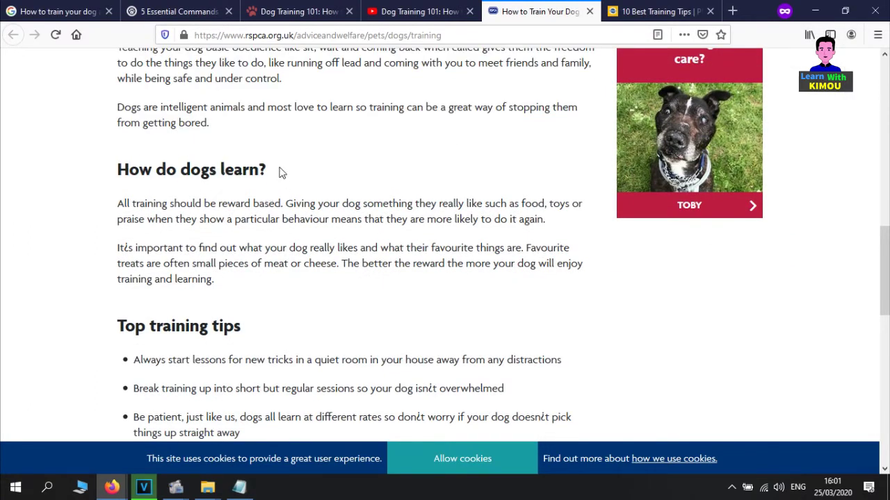
left_click_drag(278, 172, 118, 162)
left_click_drag(180, 155, 199, 159)
key("ctrl+c")
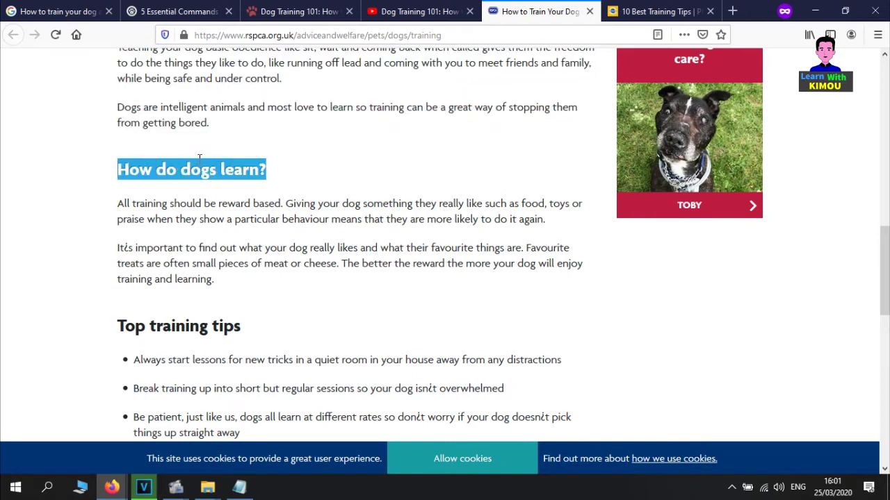
left_click(239, 487)
left_click(631, 143)
key("Return")
key("ctrl+v")
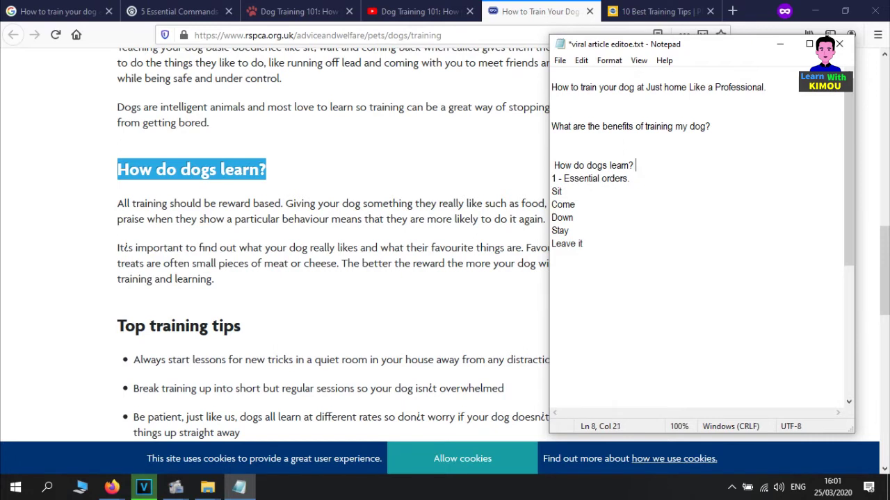
key("Return")
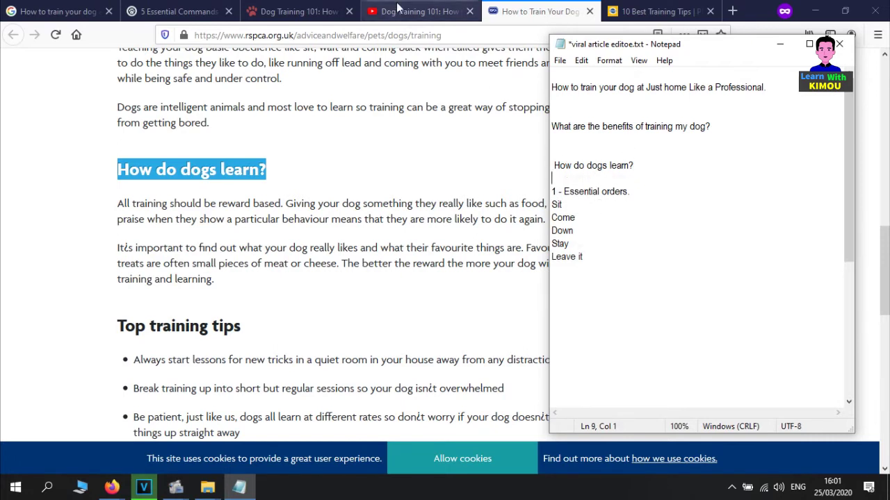
- Move the "1 - Essential orders." block with its command list between the benefits question and "How do dogs learn?" in Notepad
left_click_drag(584, 257, 542, 189)
key("ctrl+x")
left_click(587, 136)
key("Return")
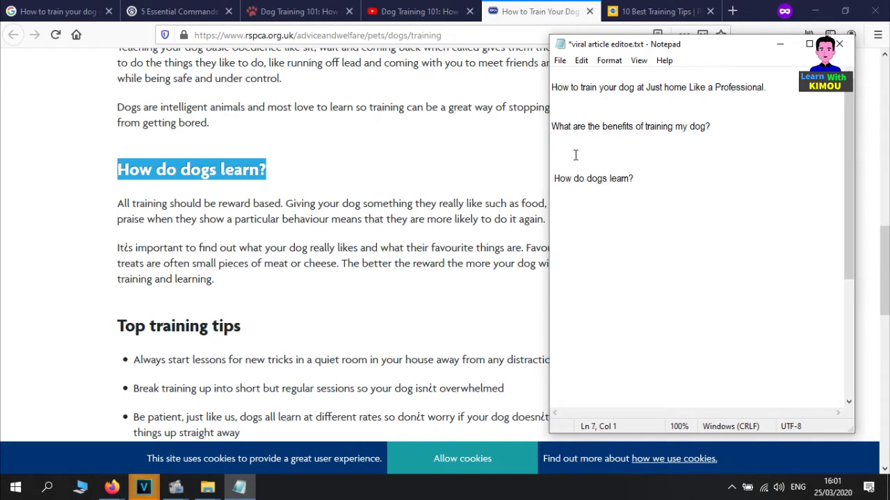
key("ctrl+v")
left_click(493, 118)
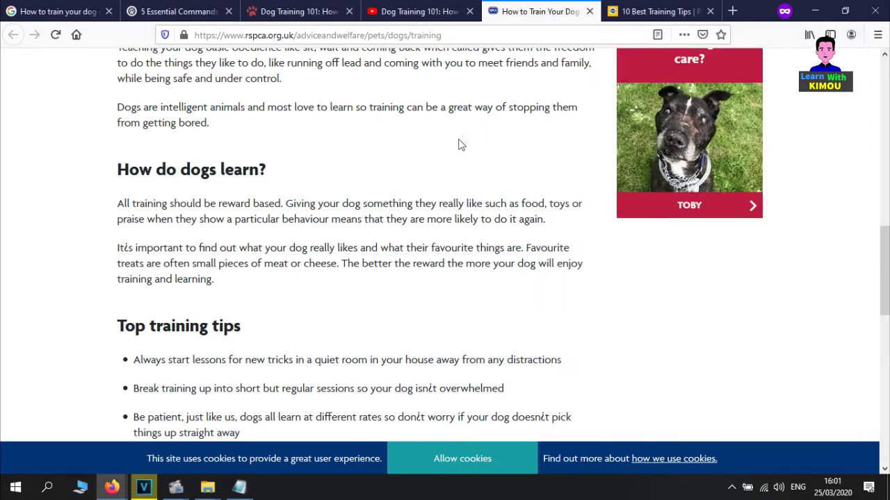
- Review the RSPCA article's sections and open the Pedigree article "10 Best Training Tips" at its numbered list
mouse_move(239, 487)
scroll(447, 171, "up", 3)
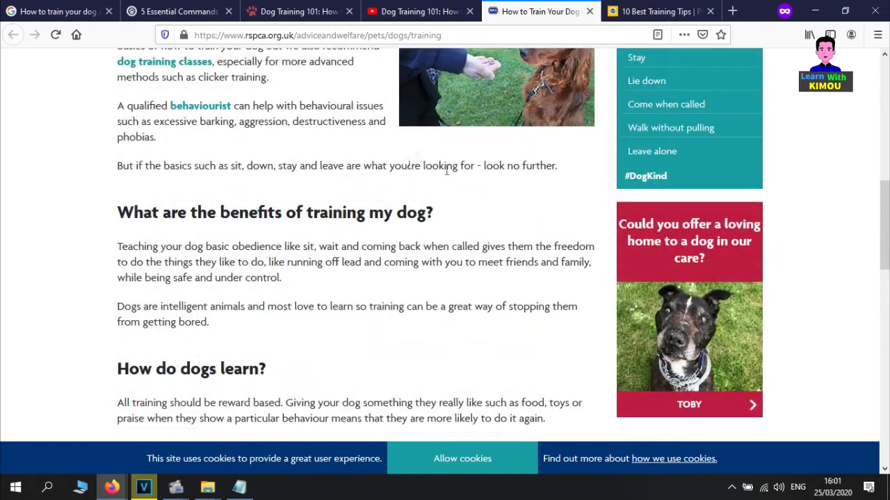
scroll(407, 167, "up", 4)
scroll(338, 191, "down", 7)
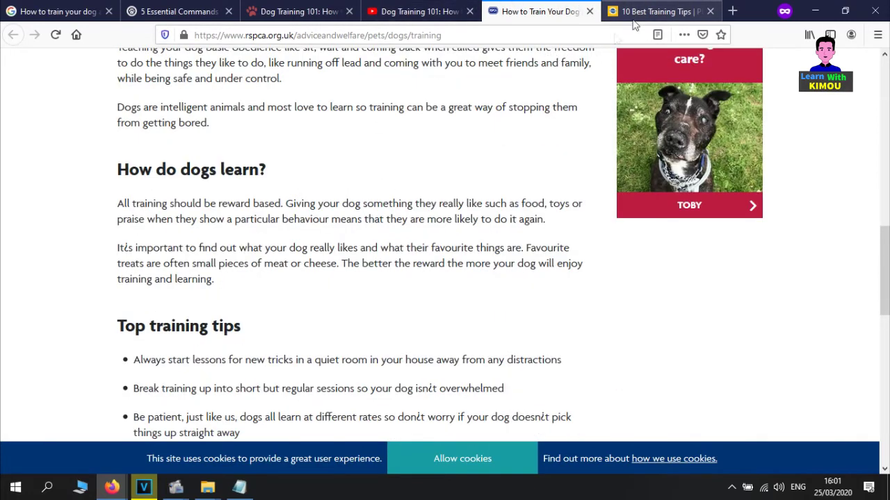
scroll(459, 202, "down", 10)
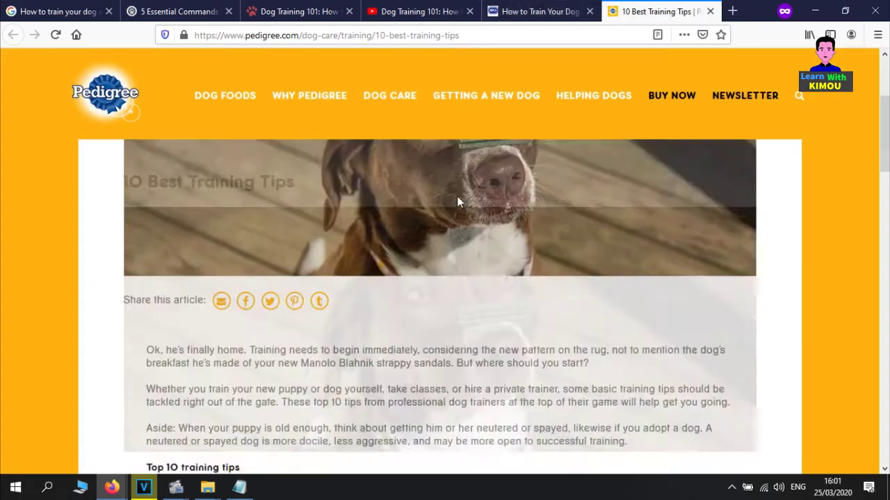
scroll(394, 208, "down", 3)
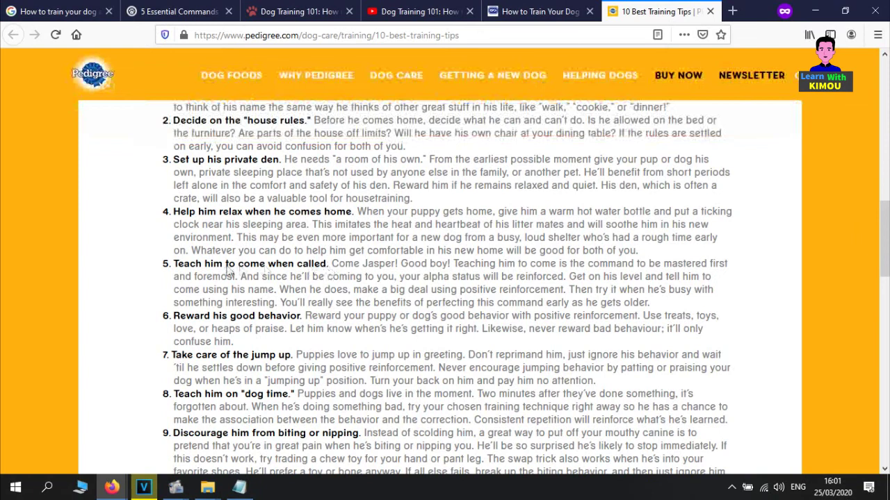
- Examine the Pedigree tips, including "Teach him to come when called." and "Help him relax when he comes home."
left_click(175, 265, "shift")
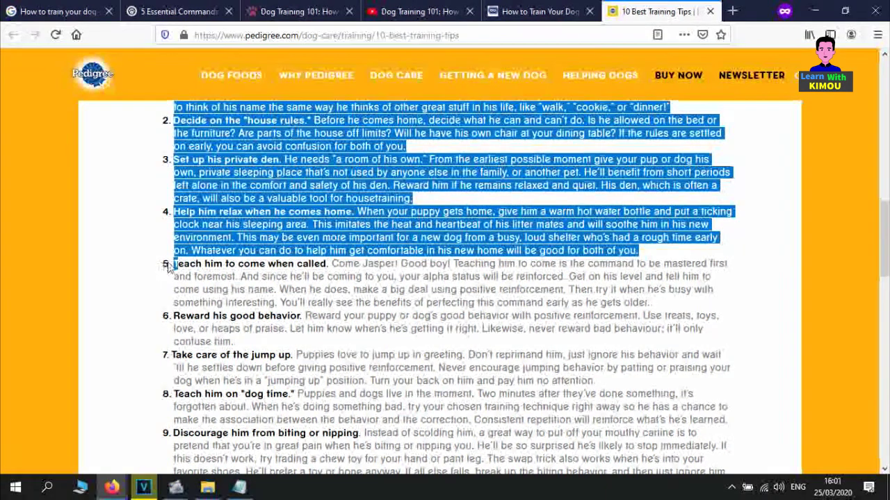
left_click(206, 264)
left_click_drag(330, 264, 159, 269)
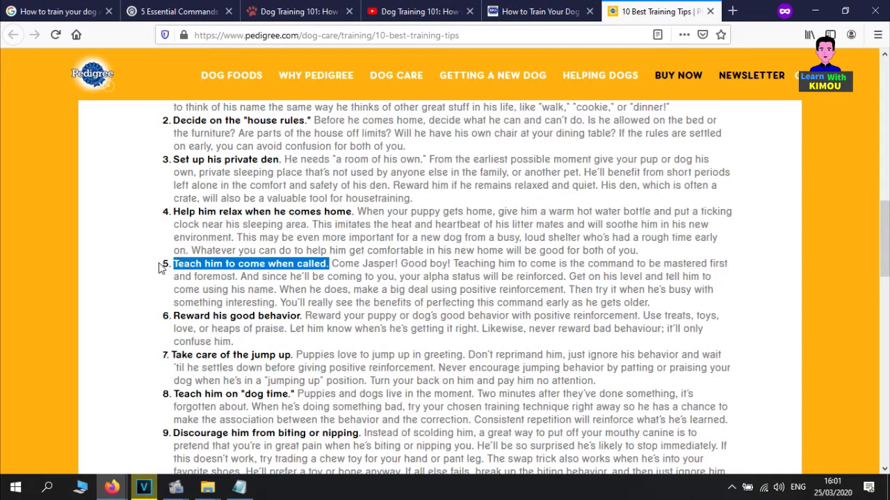
triple_click(187, 212)
left_click(334, 216)
left_click_drag(357, 211, 172, 212)
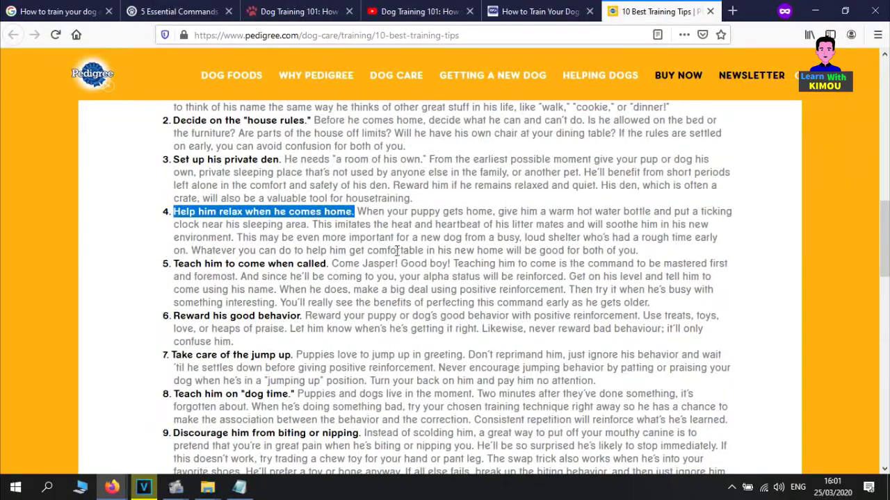
scroll(396, 250, "up", 5)
scroll(381, 272, "down", 12)
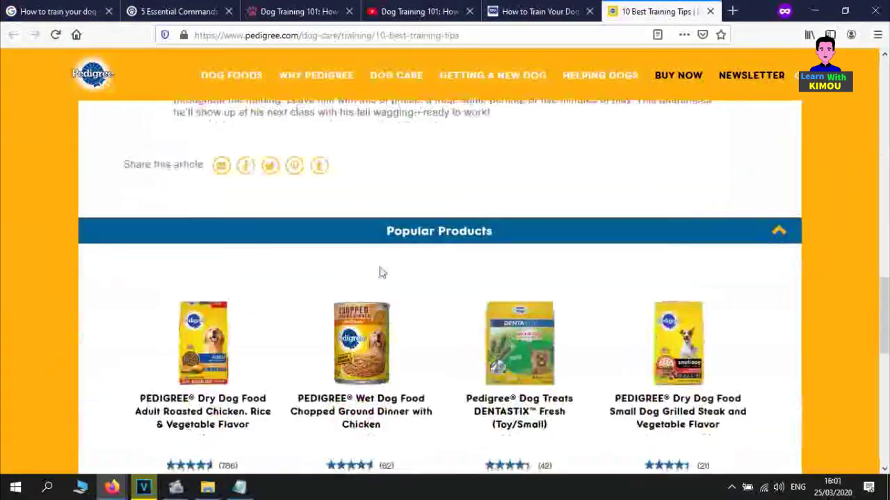
scroll(381, 273, "up", 10)
- Copy the Pedigree tip "Teach him to come when called." into Notepad on its own line below "How do dogs learn?"
left_click(272, 271)
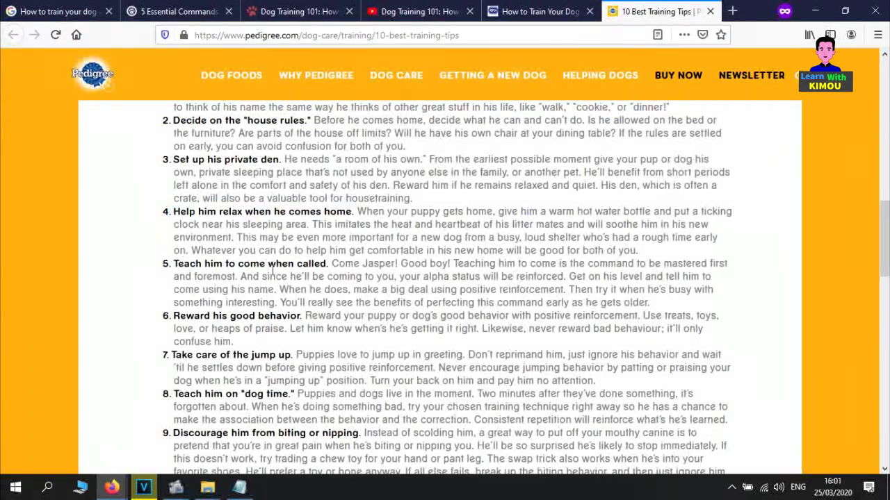
left_click_drag(329, 262, 171, 266)
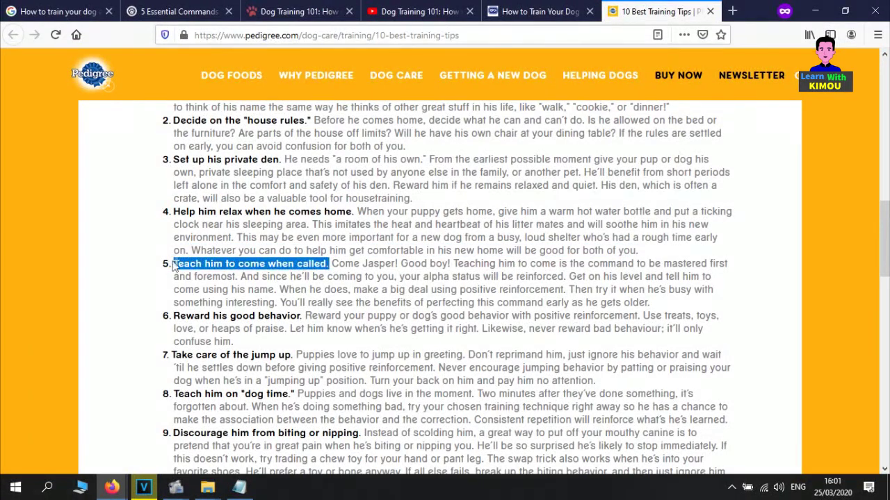
left_click(239, 487)
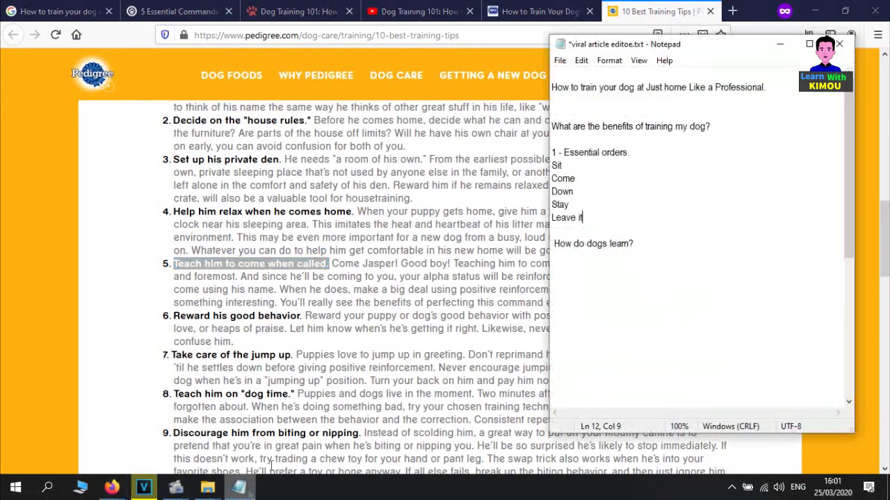
left_click(687, 255)
key("Return")
key("Return")
key("ctrl+v")
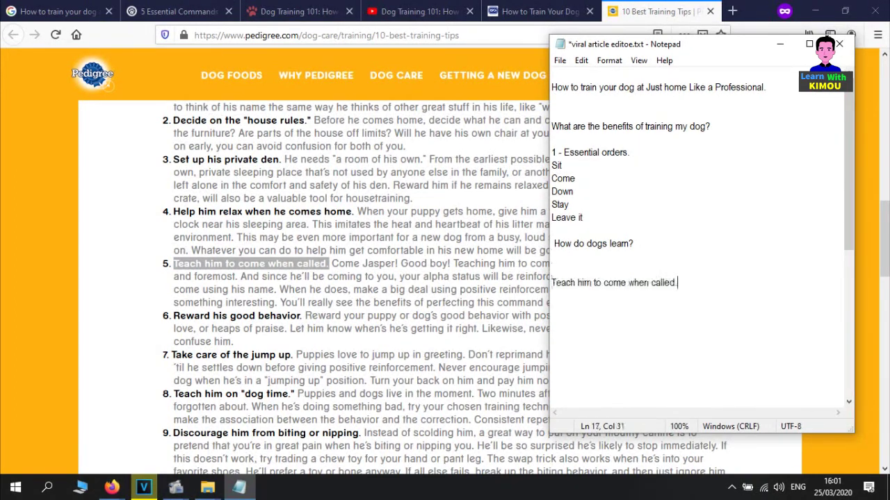
- Copy the Pedigree tip "Discourage him from biting or nipping." into Notepad below "Teach him to come when called."
left_click_drag(297, 356, 170, 356)
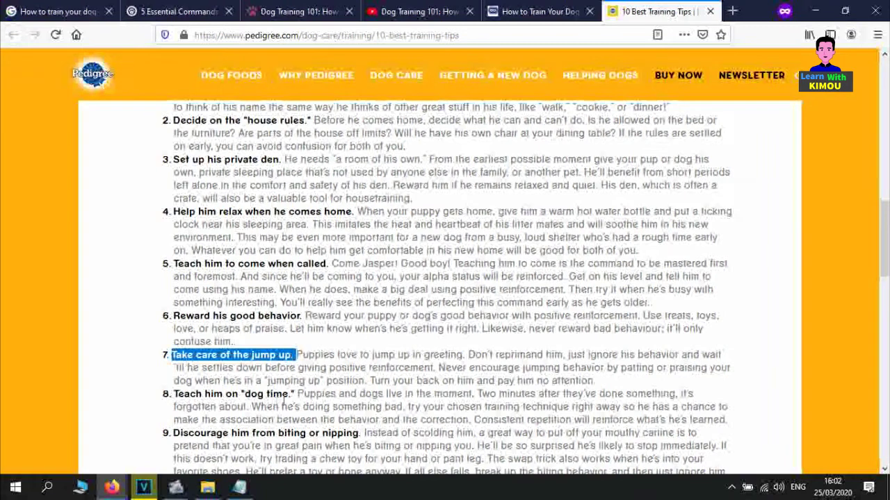
left_click_drag(294, 394, 165, 402)
scroll(355, 368, "down", 2)
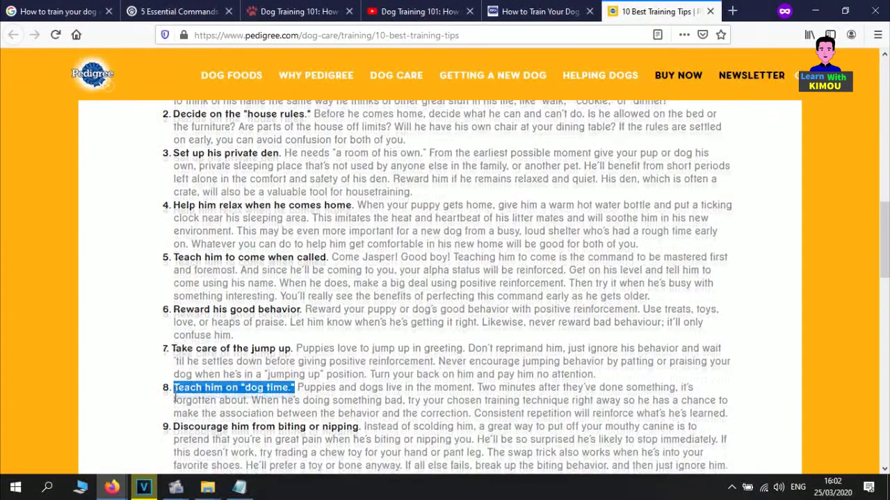
left_click_drag(362, 367, 171, 370)
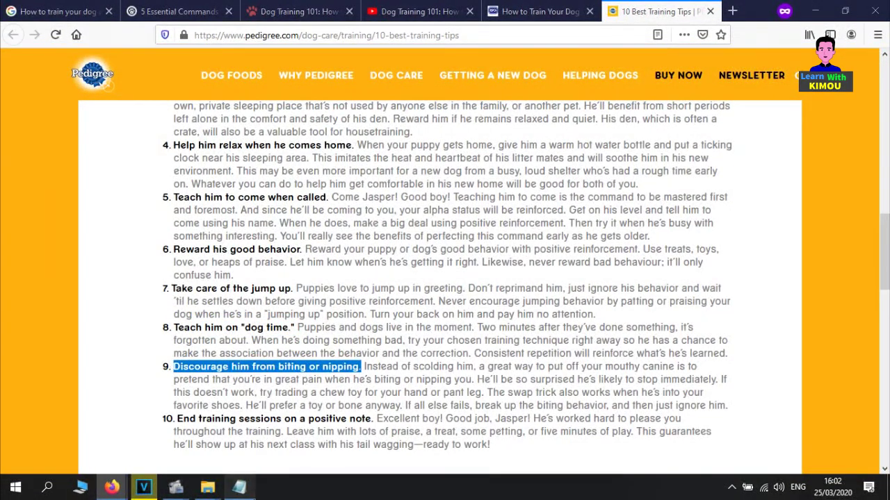
left_click(239, 487)
key("Return")
key("Return")
key("ctrl+v")
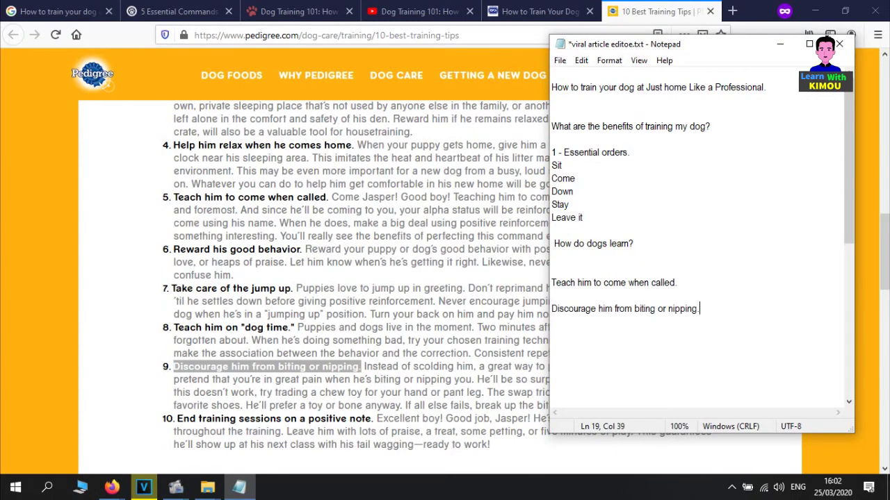
- Review the Pedigree list of ten training tips for further subheadings worth using
scroll(408, 216, "down", 5)
double_click(230, 209)
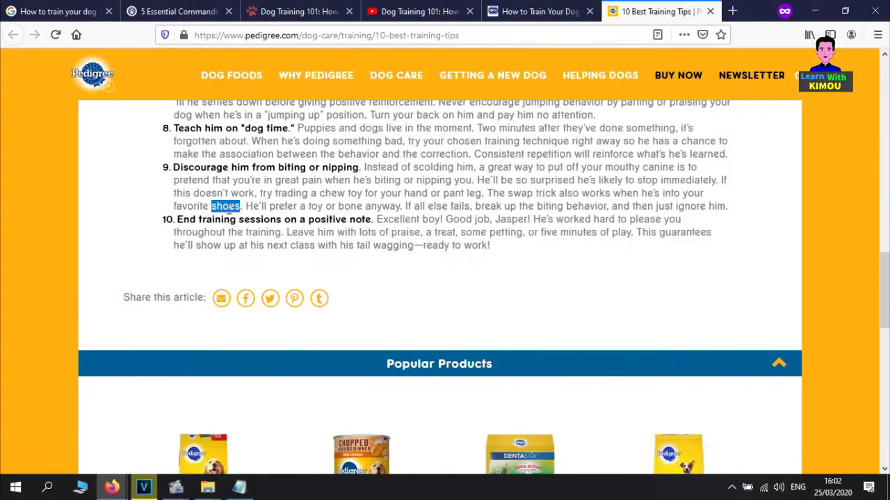
double_click(246, 217)
left_click(244, 217)
left_click(369, 217)
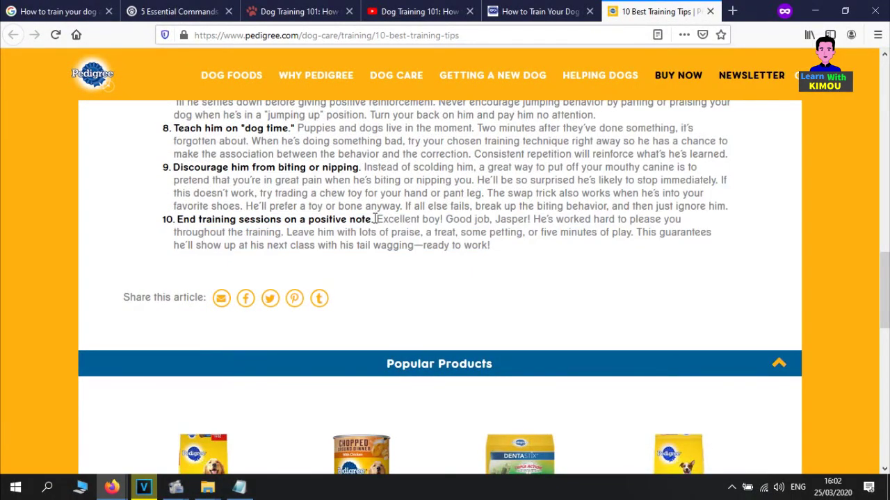
scroll(375, 219, "up", 15)
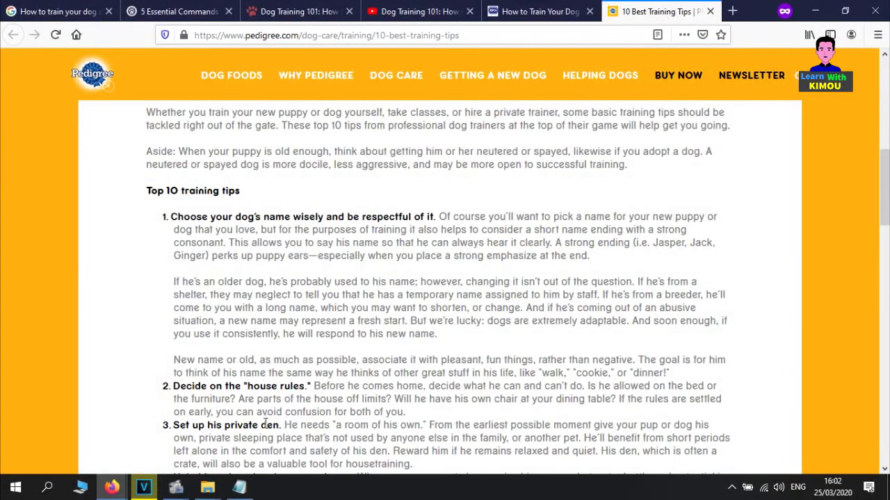
scroll(264, 424, "down", 2)
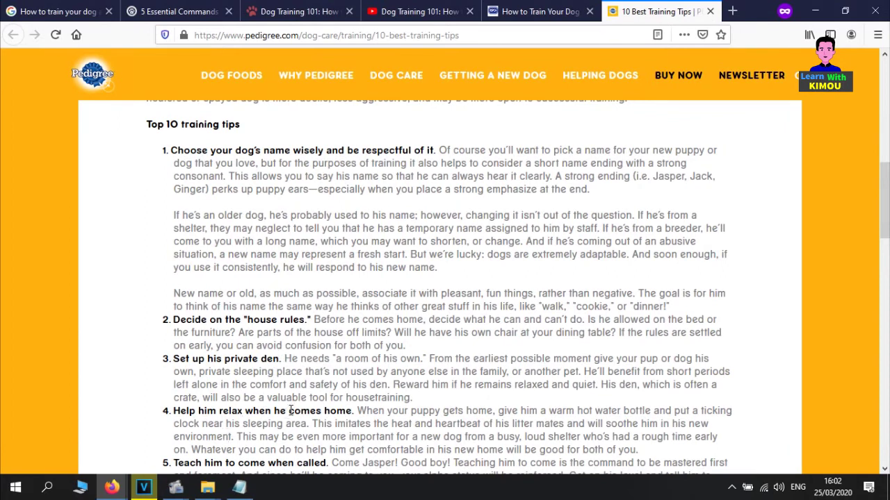
scroll(357, 411, "down", 2)
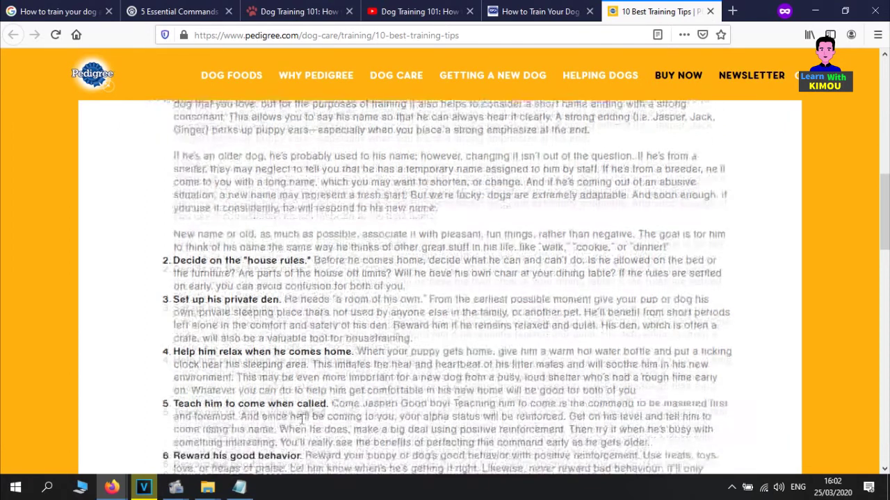
double_click(252, 396)
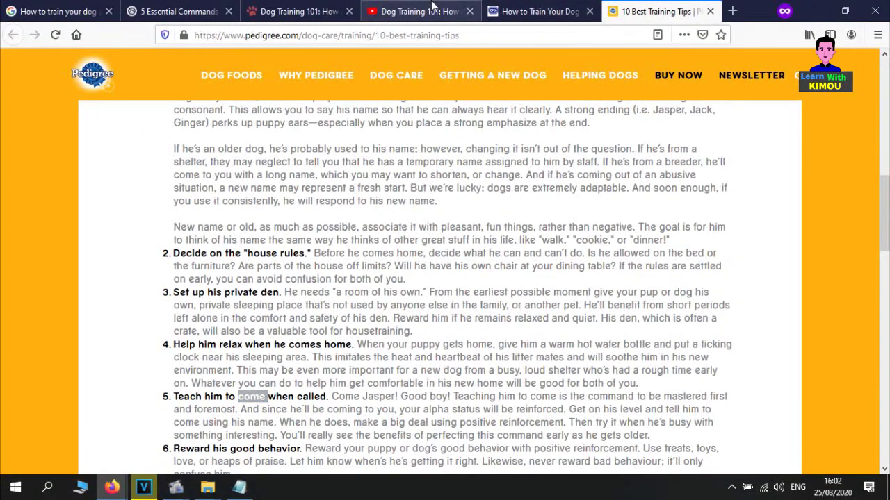
left_click(455, 12)
left_click(697, 11)
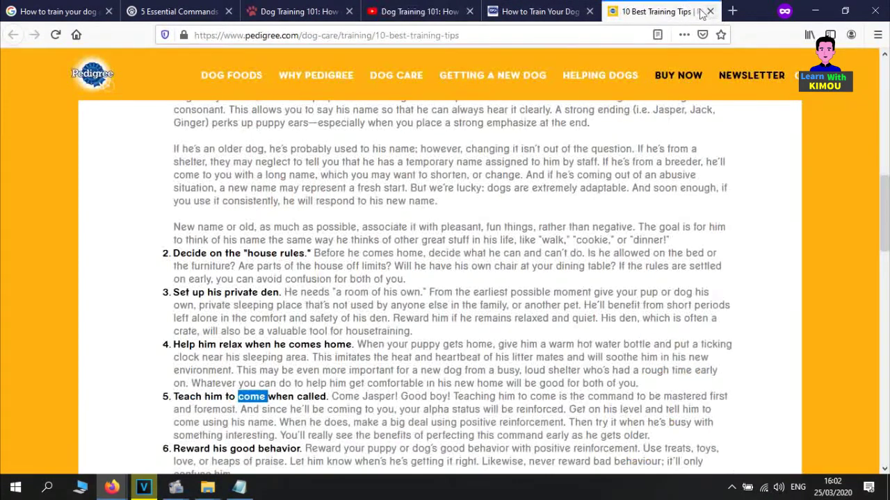
- Copy the whole subheading outline in Notepad, from the benefits question through "Discourage him from biting or nipping."
left_click(238, 487)
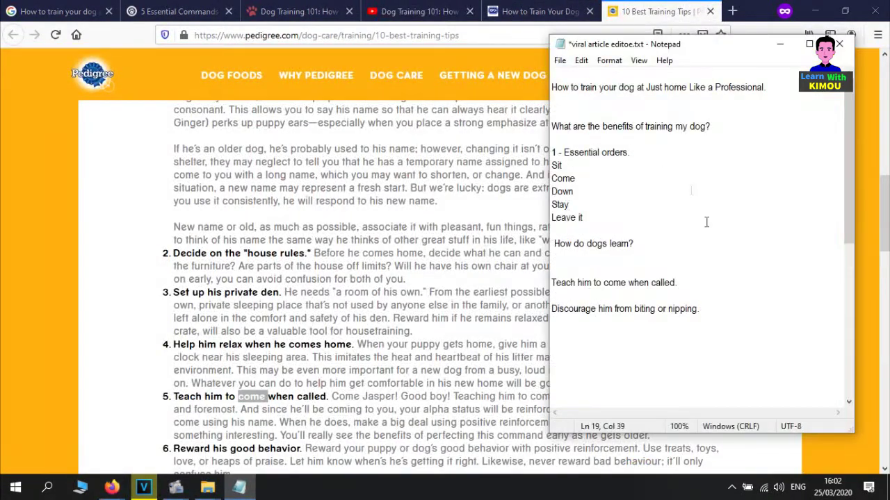
left_click_drag(712, 312, 544, 123)
left_click(590, 167)
left_click(602, 125)
left_click(583, 296)
left_click(588, 321)
left_click_drag(633, 330, 552, 137)
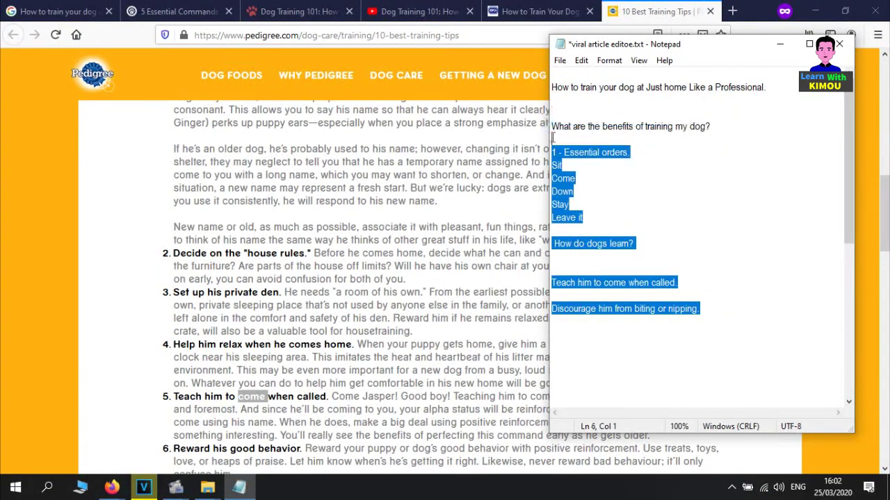
left_click(584, 153)
left_click(607, 127)
left_click_drag(712, 127, 555, 121)
left_click_drag(700, 309, 537, 132)
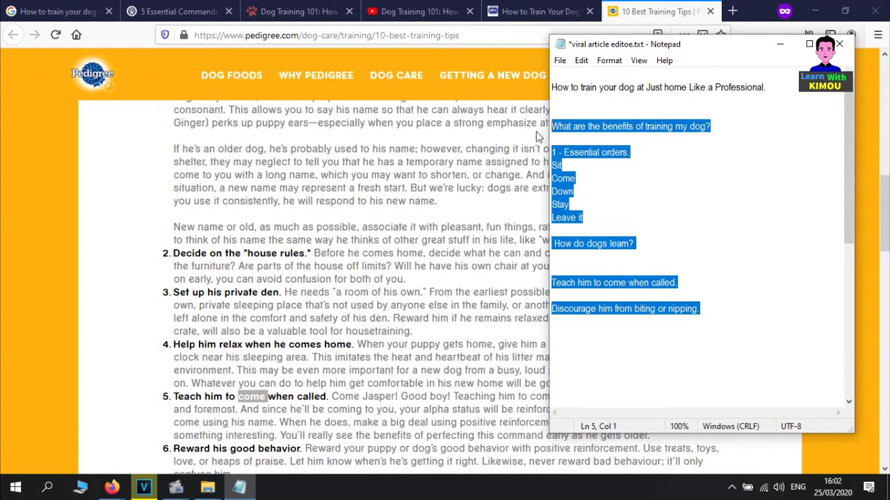
- Switch to the WordPress post draft and paste the outline after the introduction's last sentence
left_click(175, 11)
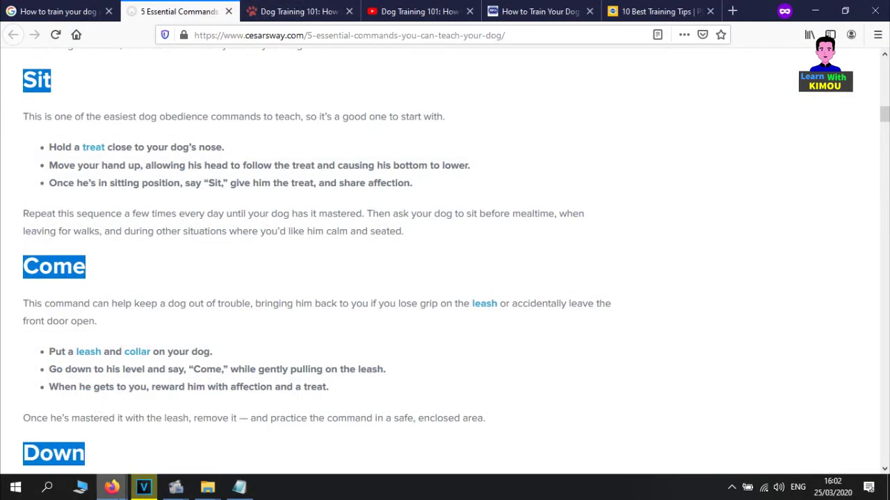
mouse_move(111, 487)
left_click(183, 447)
left_click(208, 11)
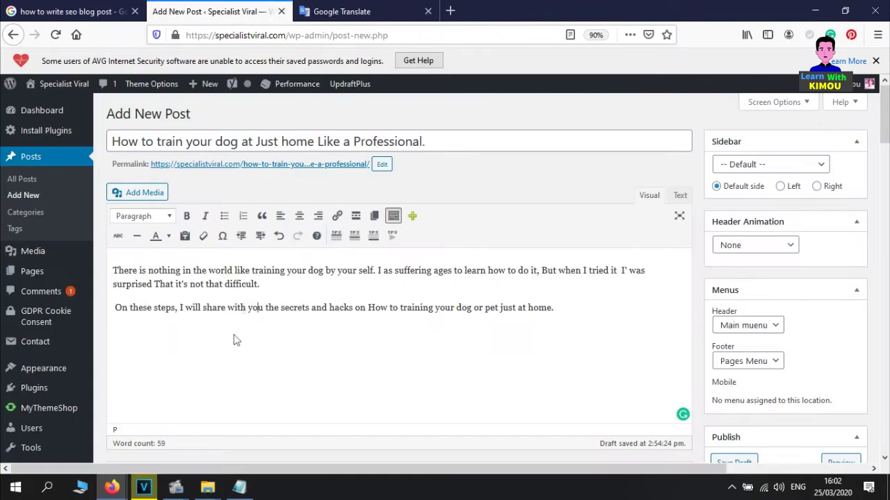
left_click(577, 307)
key("ctrl+v")
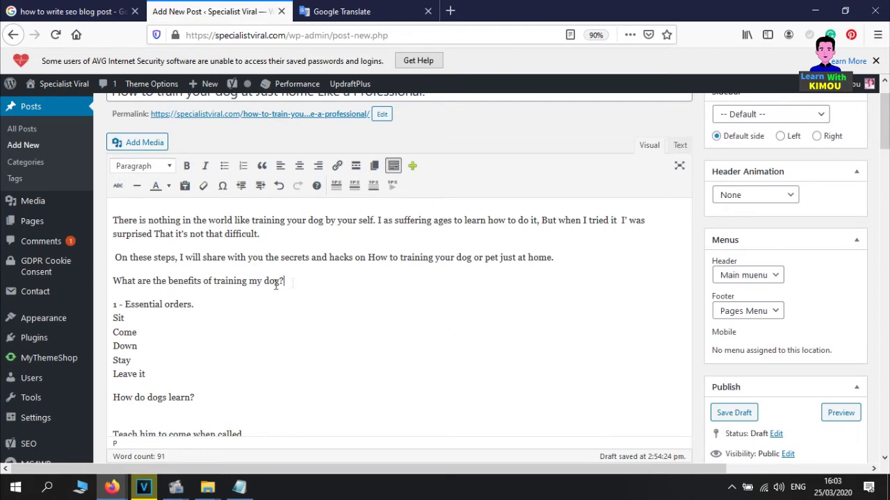
- Format the line "What are the benefits of training my dog?" as Heading 3
left_click_drag(283, 280, 115, 285)
scroll(169, 279, "down", 3)
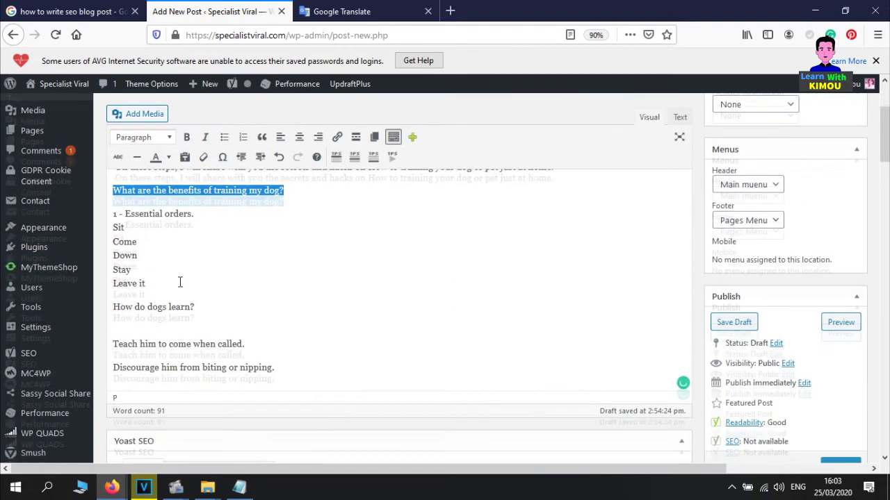
scroll(179, 282, "up", 3)
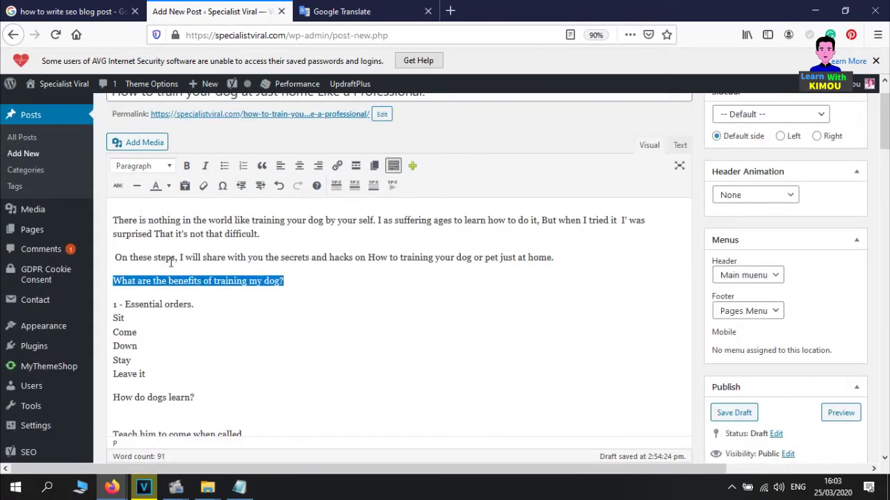
left_click_drag(626, 262, 66, 175)
left_click(202, 258)
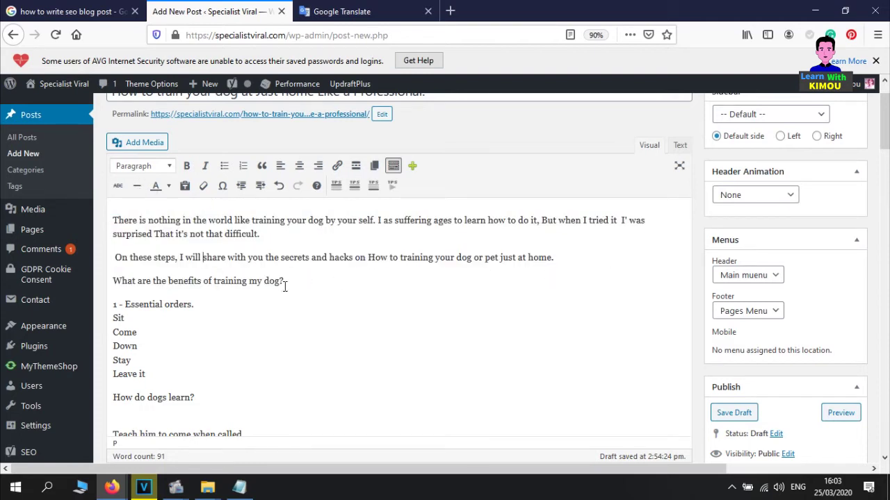
left_click_drag(284, 286, 91, 283)
left_click(162, 168)
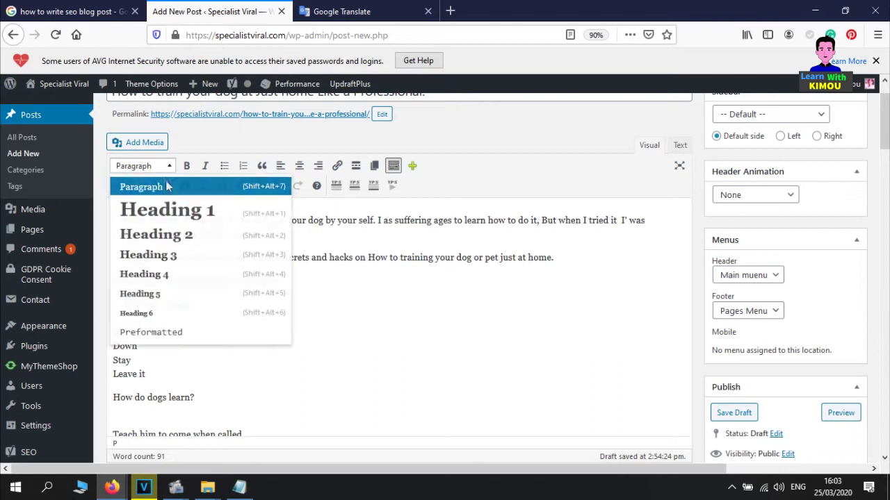
left_click(179, 257)
left_click(248, 321)
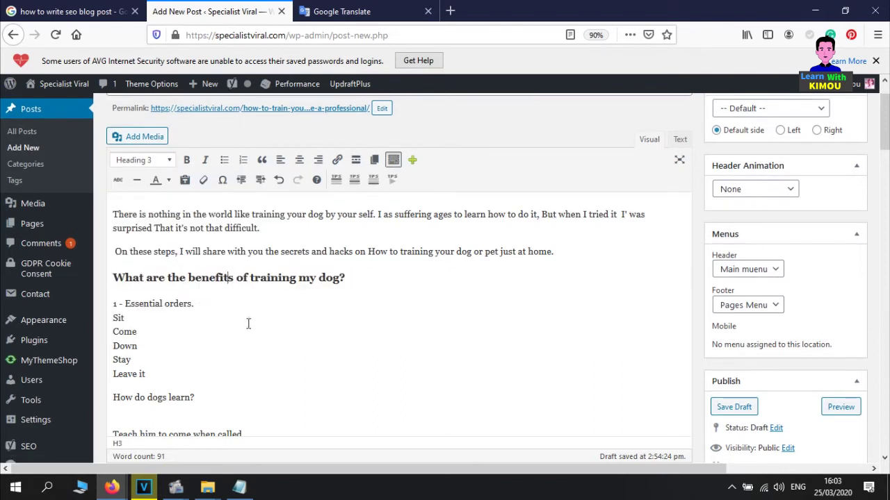
- Format the "1 - Essential orders." block with its commands and the line "How do dogs learn?" as Heading 3
left_click_drag(215, 304, 111, 306)
left_click(142, 160)
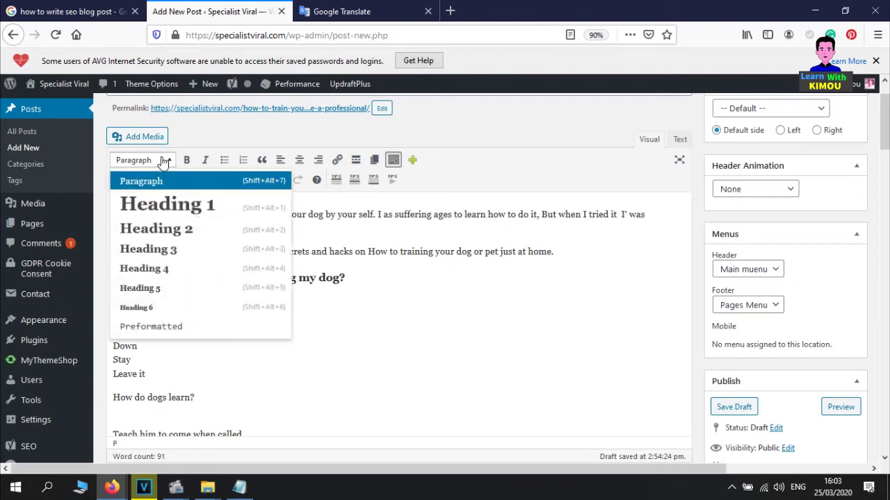
left_click(160, 248)
scroll(208, 297, "down", 3)
left_click_drag(220, 278, 110, 274)
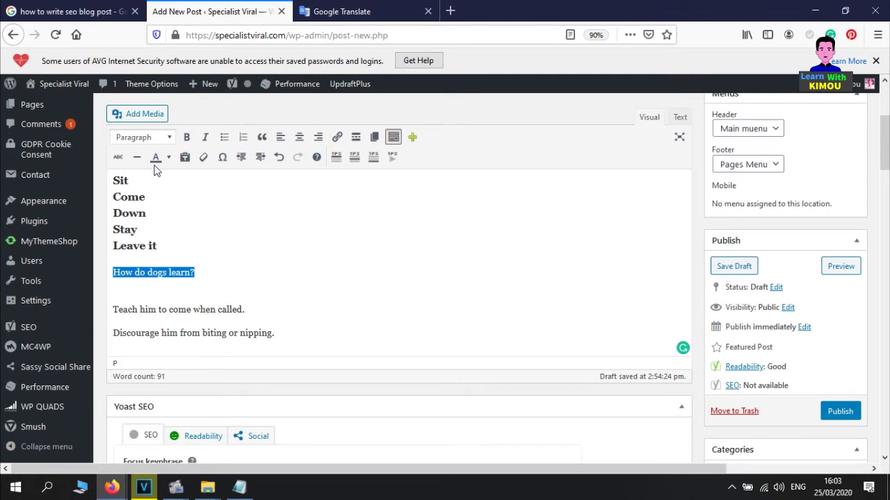
left_click(163, 137)
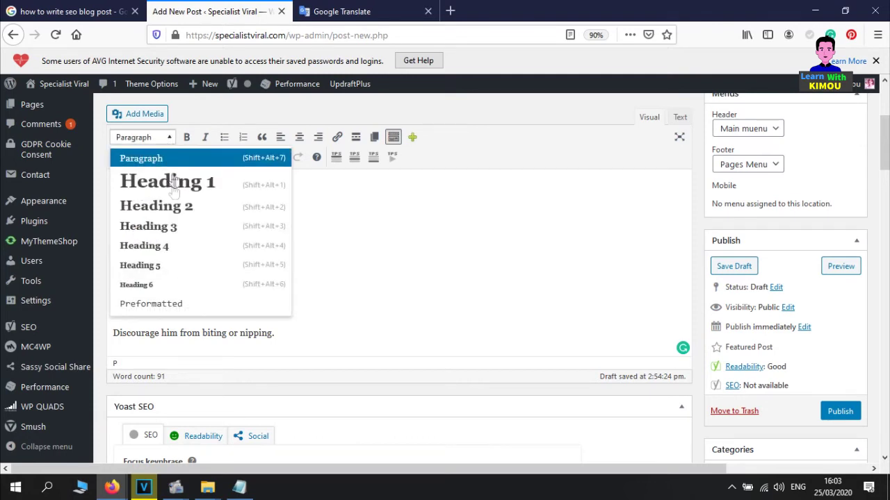
left_click(167, 225)
- Format "Discourage him from biting or nipping." and "Teach him to come when called." as Heading 3
left_click_drag(291, 341, 83, 335)
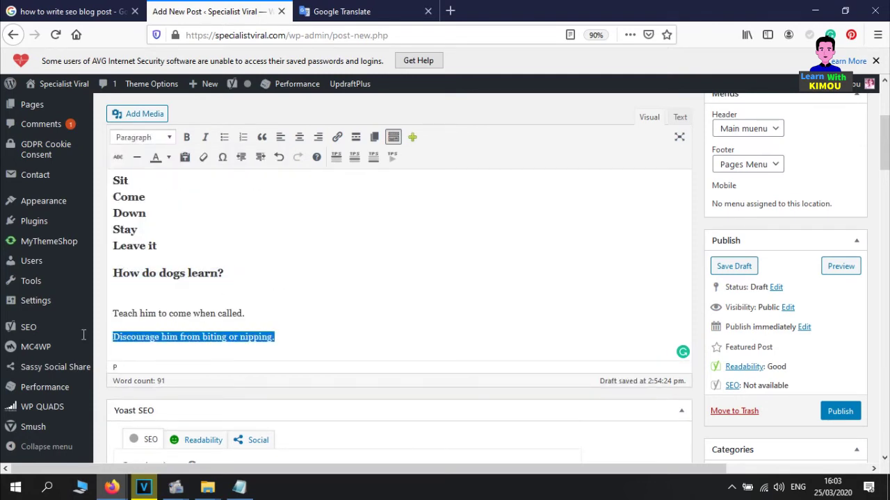
left_click(167, 137)
left_click(169, 228)
left_click(240, 311)
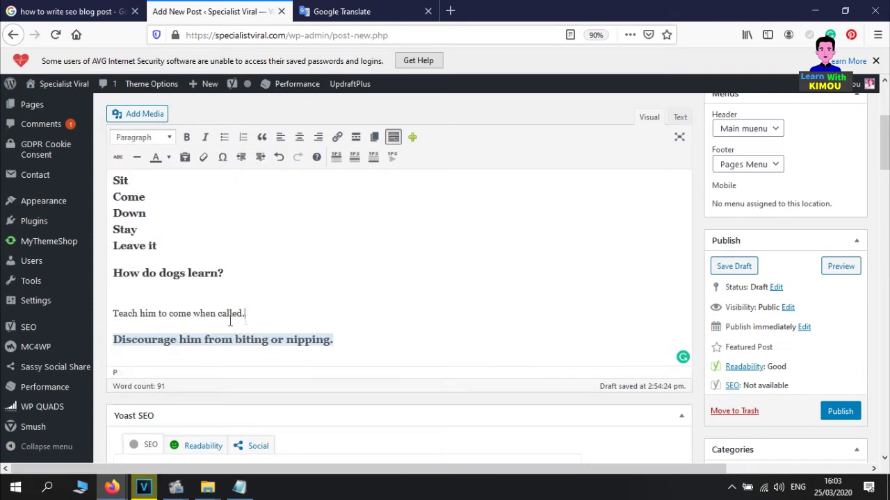
left_click_drag(245, 314, 111, 316)
left_click(146, 138)
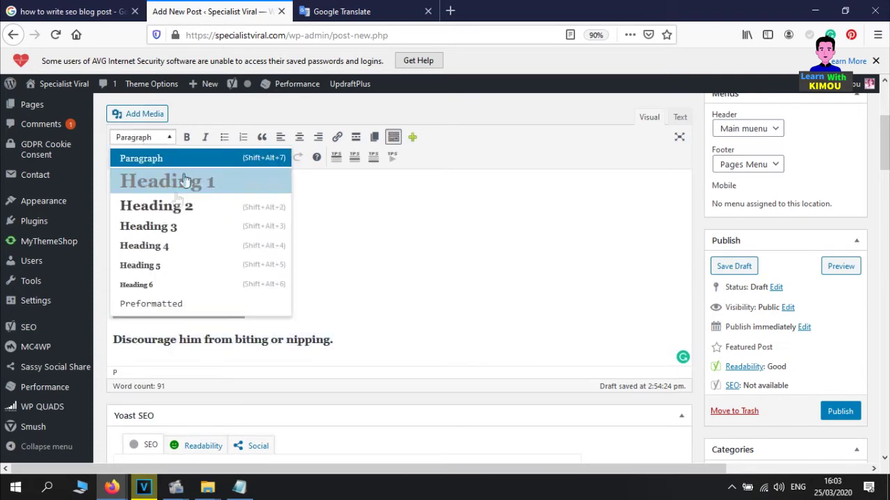
left_click(169, 235)
scroll(181, 257, "up", 2)
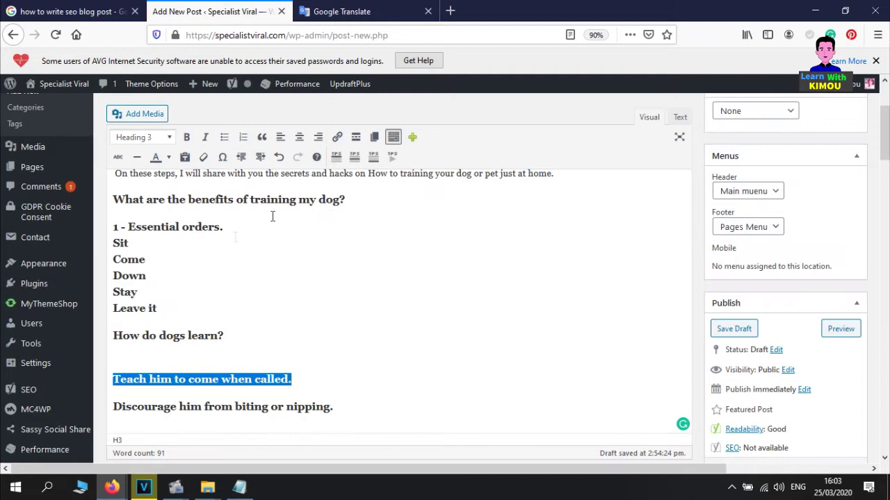
- Replace "dog" with "Pet" in the benefits heading
left_click(176, 203)
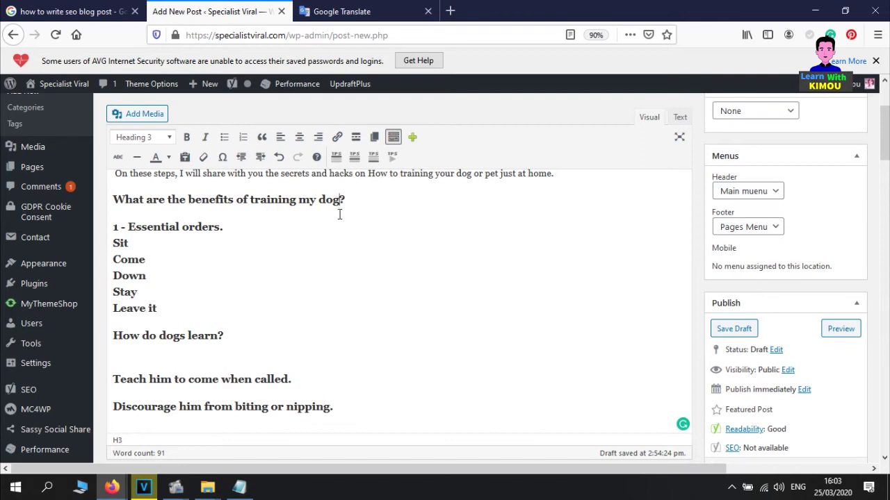
left_click_drag(342, 199, 319, 200)
type("Pet")
double_click(209, 202)
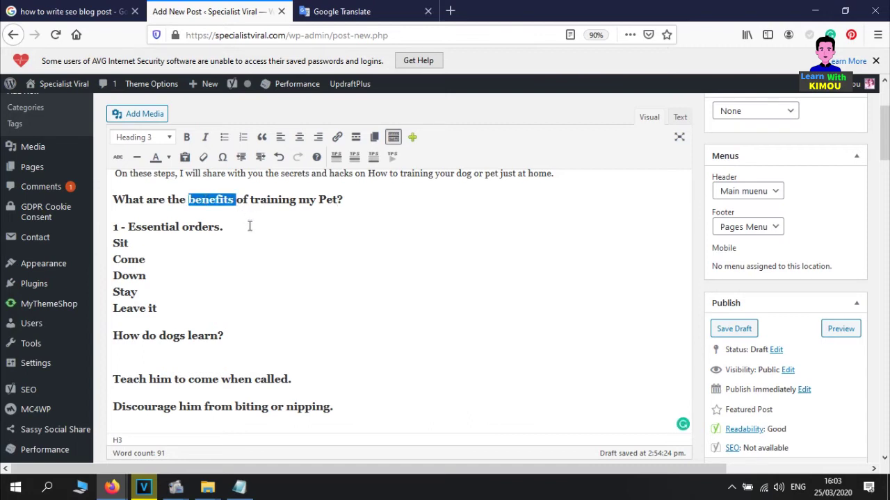
- Extend the benefits heading with "by my self" so it reads "What are the benefits of training my Pet by my self?"
double_click(160, 201)
left_click(259, 198)
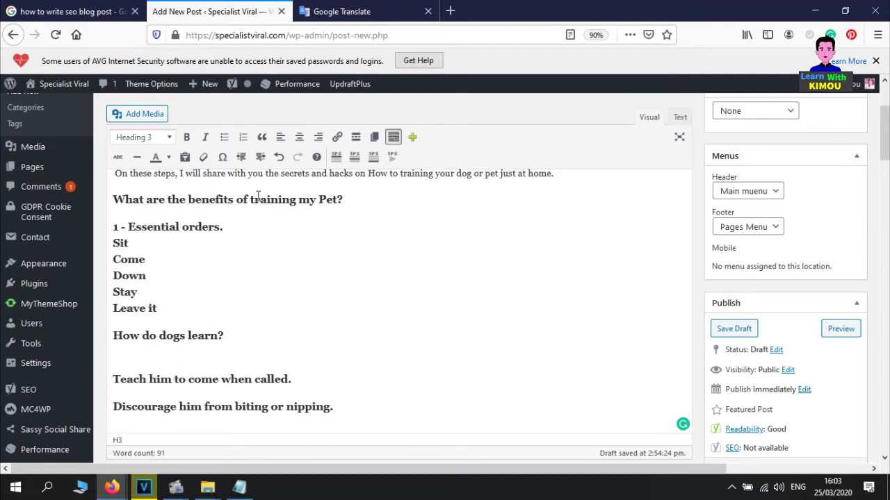
left_click(297, 199)
type("by my s")
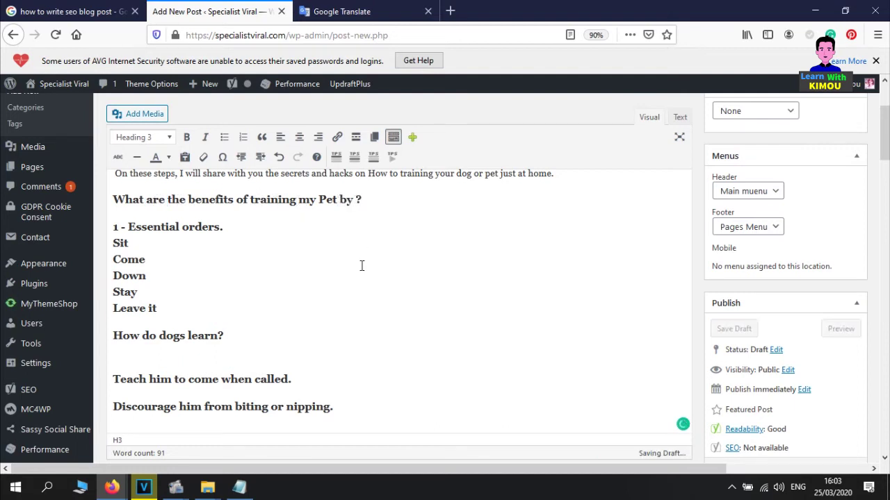
type("elf")
- Insert "Most 5" before "Essential orders." in the first numbered heading
double_click(199, 226)
double_click(164, 227)
left_click(202, 227)
type("Most 5")
- Reword the heading "How do dogs learn?" as "How do dogs can be good learnes?"
scroll(215, 253, "down", 2)
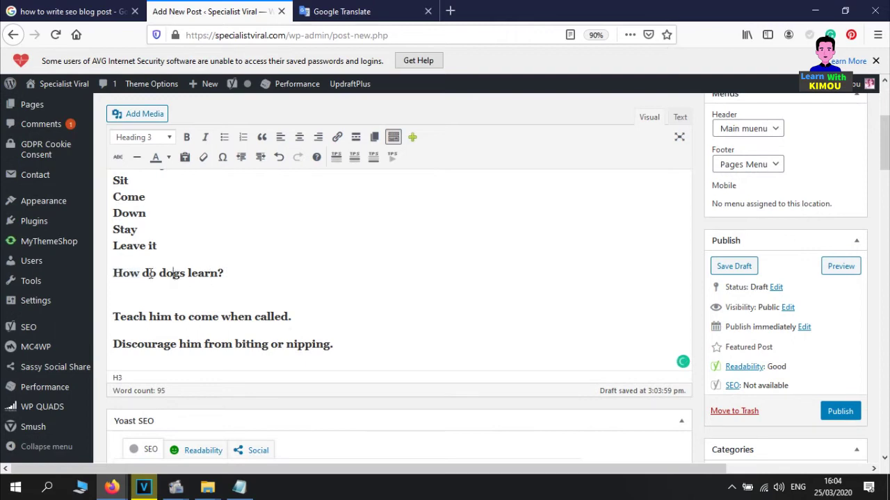
double_click(201, 275)
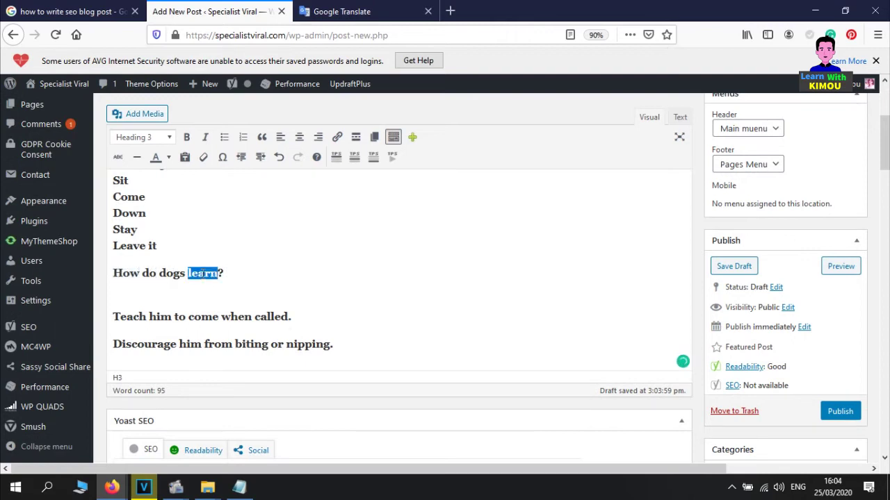
left_click(222, 296)
left_click_drag(188, 272, 219, 274)
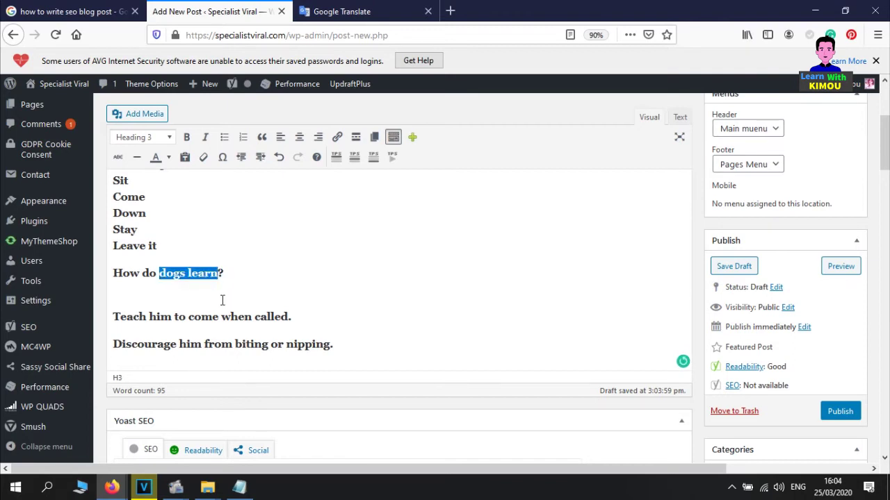
type("dogs ")
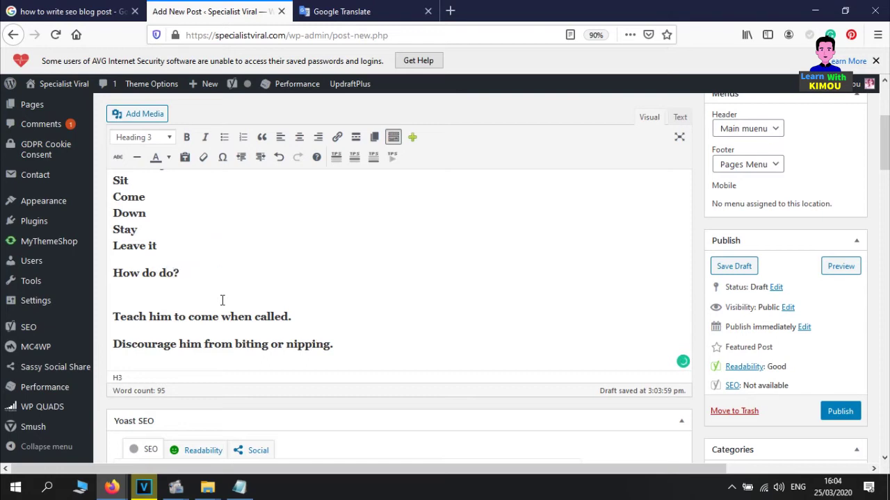
type("can be good le")
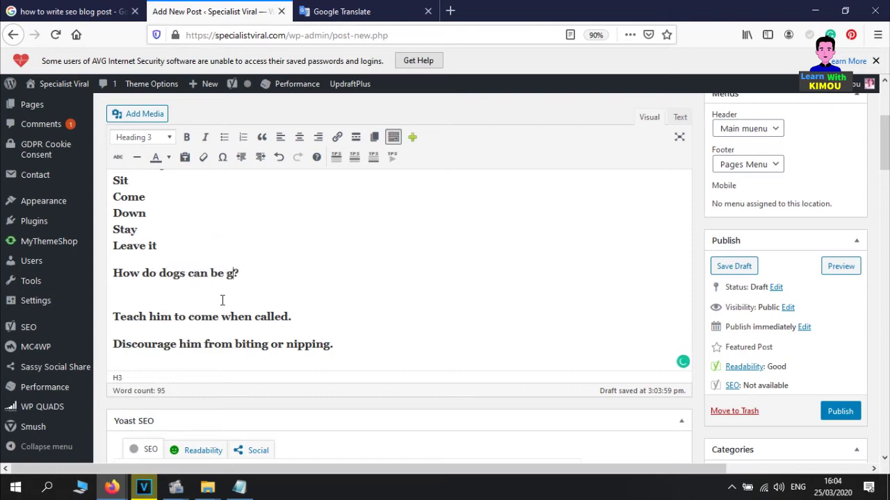
type("arnes")
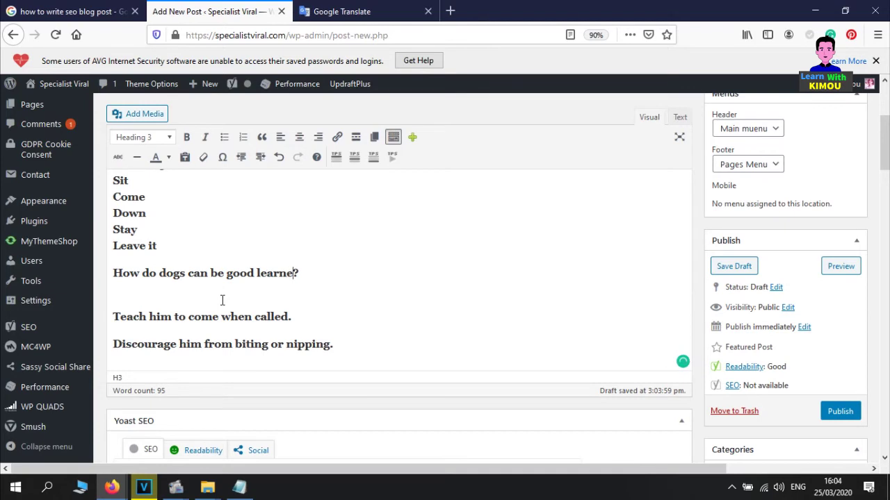
- Add "from you" to the end of the heading "Teach him to come when called."
scroll(369, 246, "down", 2)
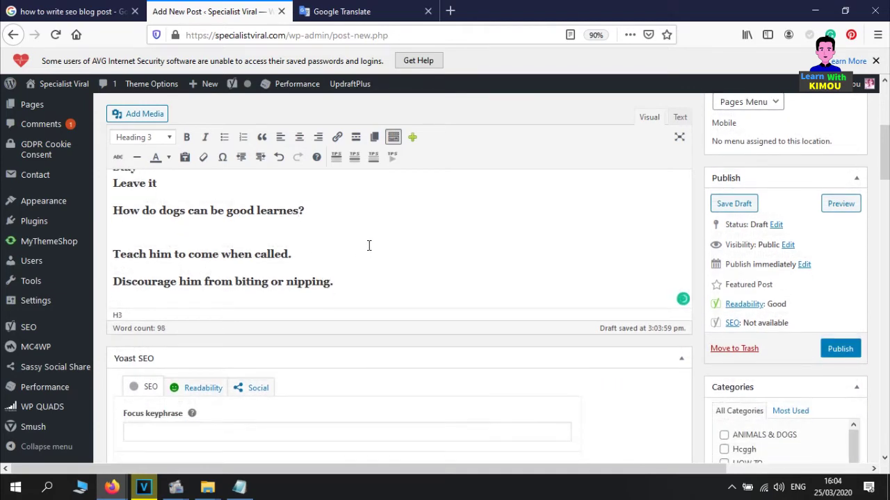
left_click_drag(296, 254, 99, 258)
double_click(204, 254)
double_click(263, 254)
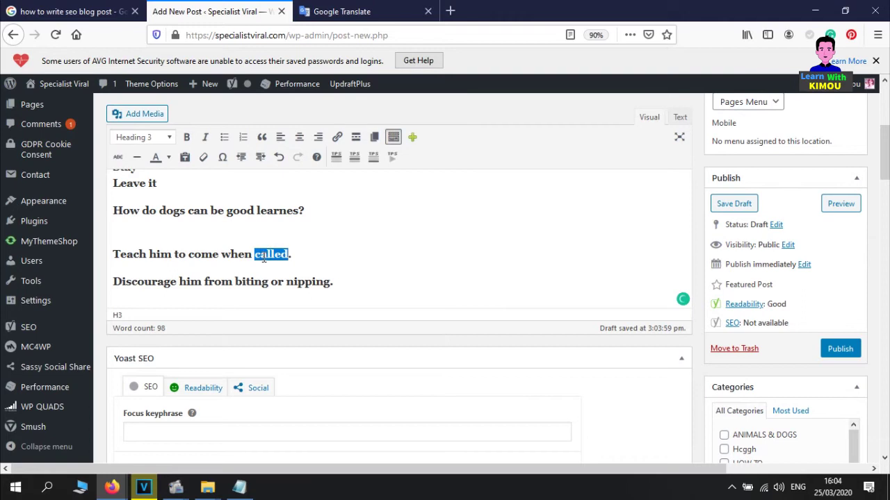
left_click(131, 255)
double_click(204, 255)
left_click(239, 254)
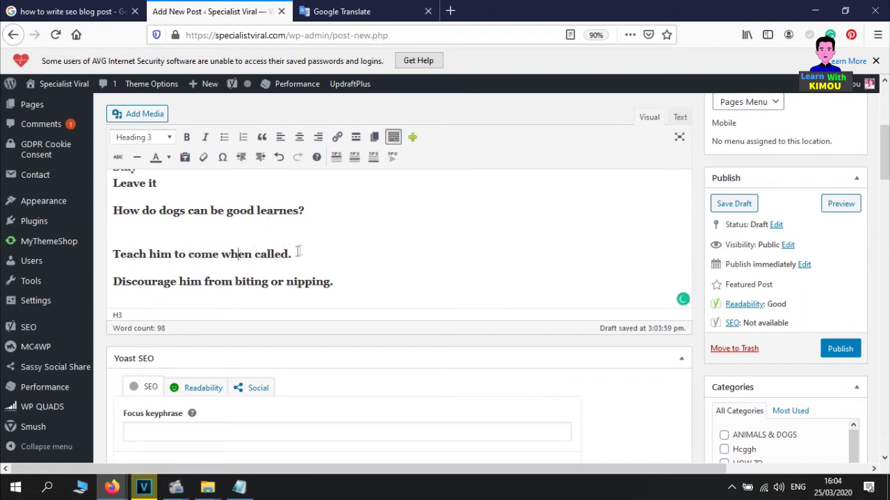
double_click(275, 258)
double_click(135, 255)
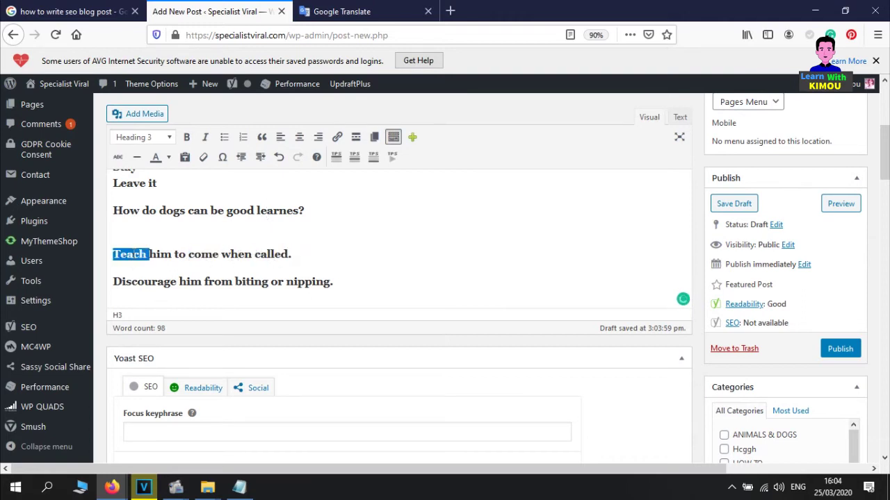
left_click(159, 251)
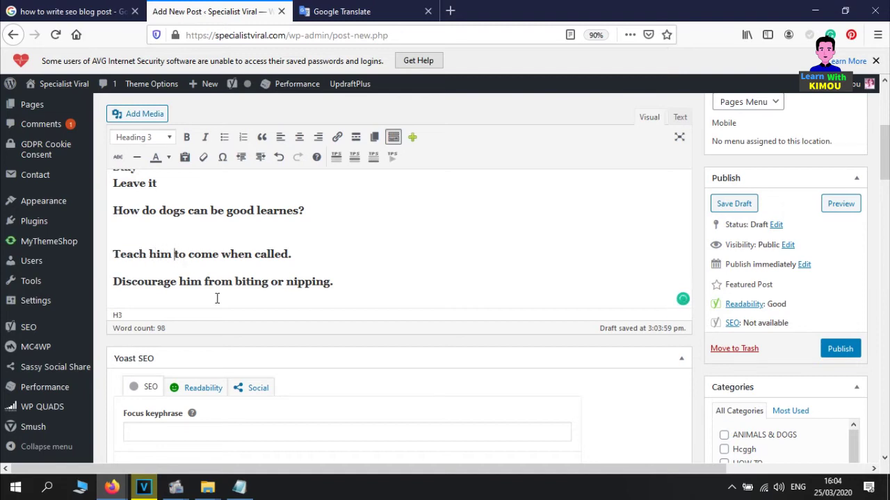
left_click_drag(256, 254, 288, 255)
left_click(256, 258)
type("om")
type("m you")
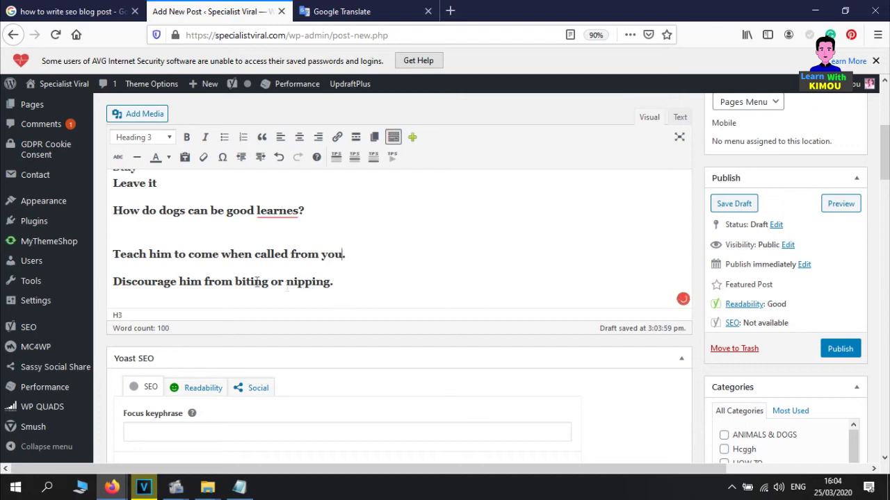
left_click_drag(324, 254, 344, 256)
left_click(267, 260)
double_click(202, 255)
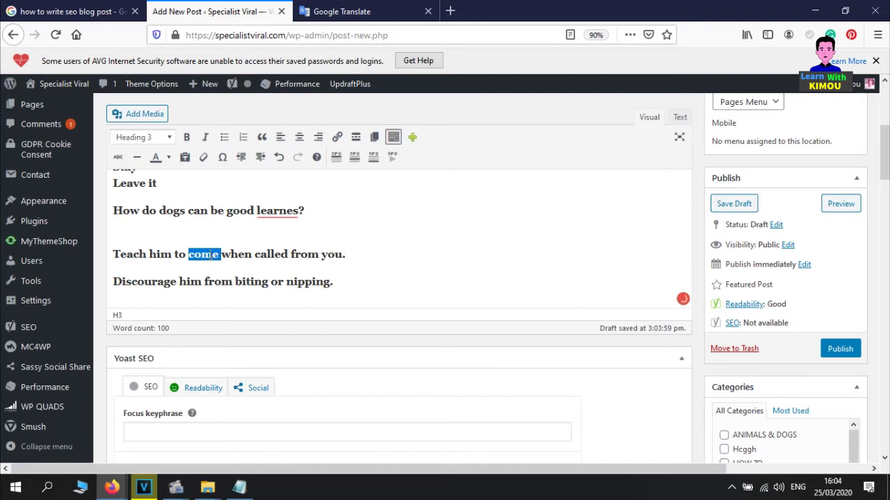
left_click(219, 259)
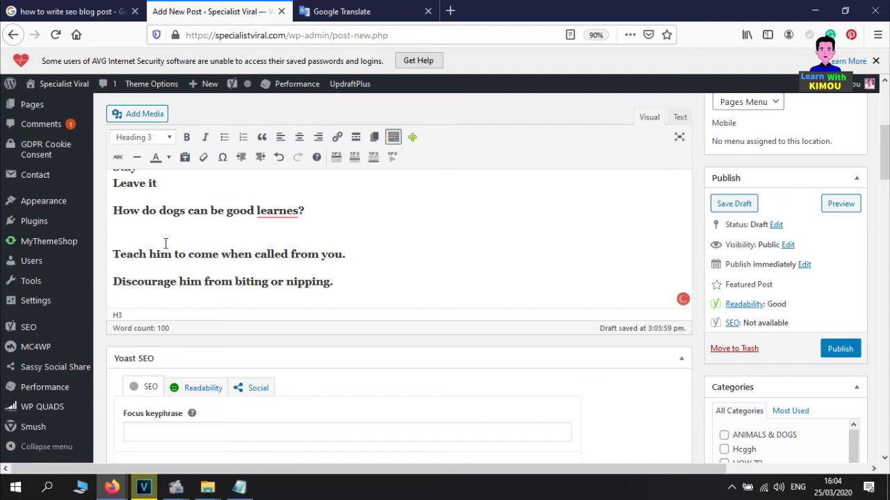
triple_click(200, 249)
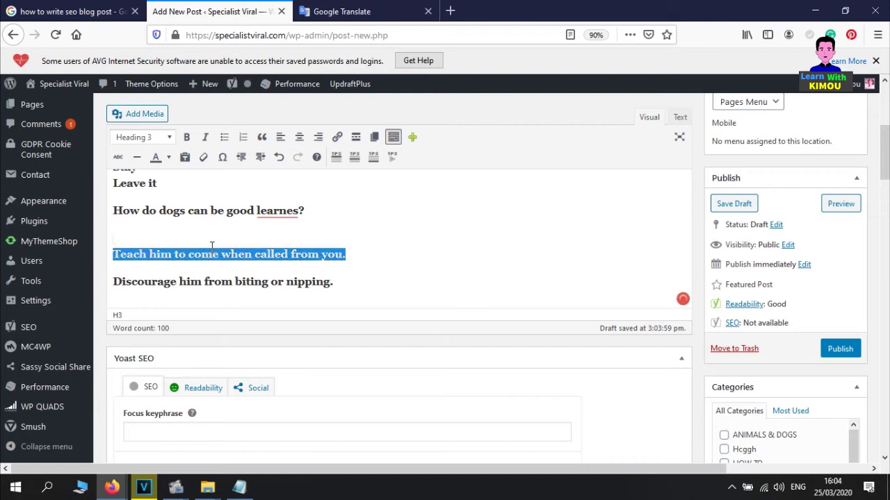
triple_click(220, 253)
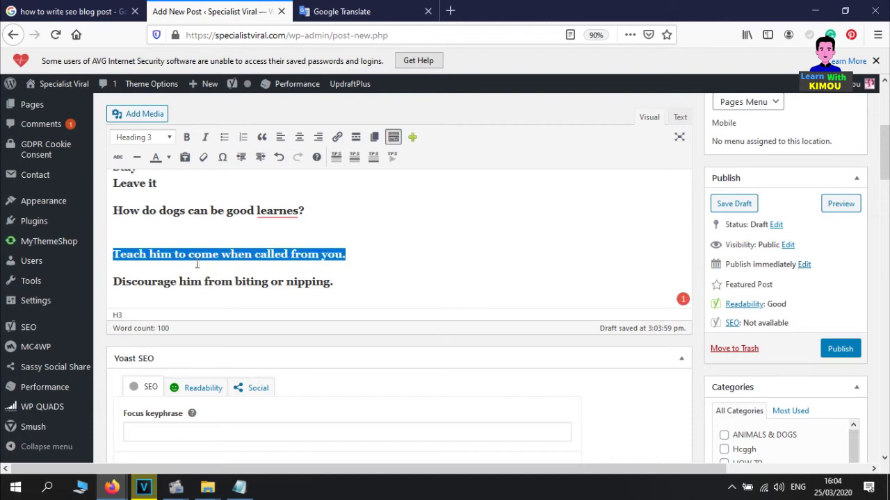
- Copy the heading "Discourage him from biting or nipping." into Google Translate and check its Arabic translation
triple_click(133, 281)
key("ctrl+c")
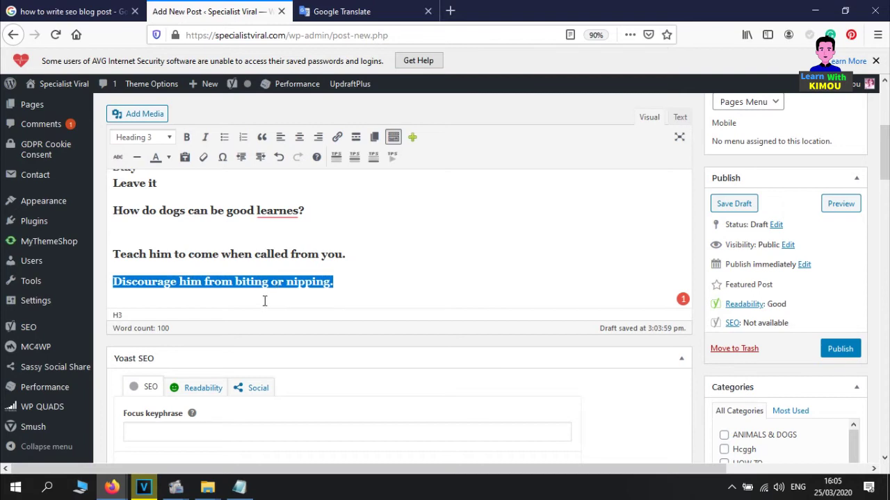
left_click(305, 13)
triple_click(342, 222)
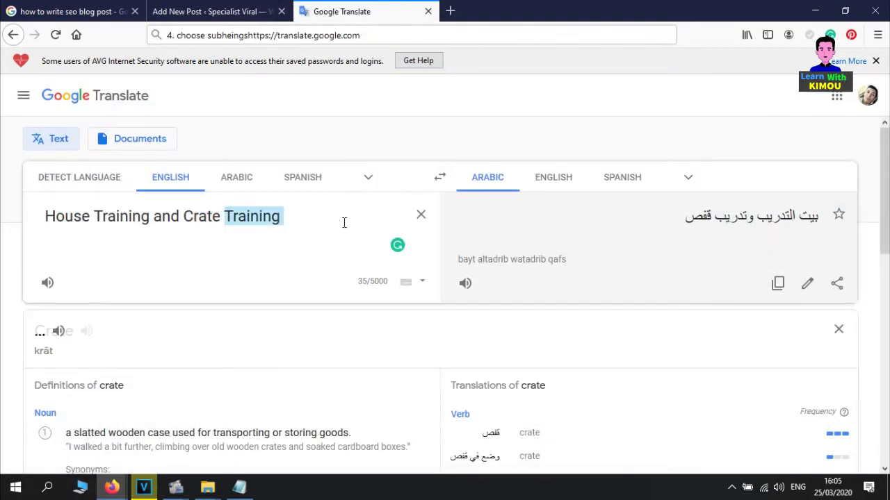
key("ctrl+v")
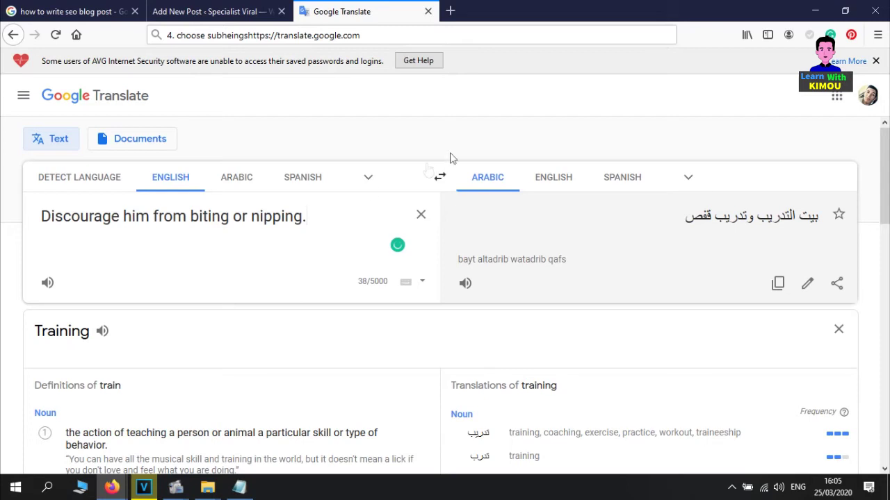
left_click_drag(695, 217, 819, 221)
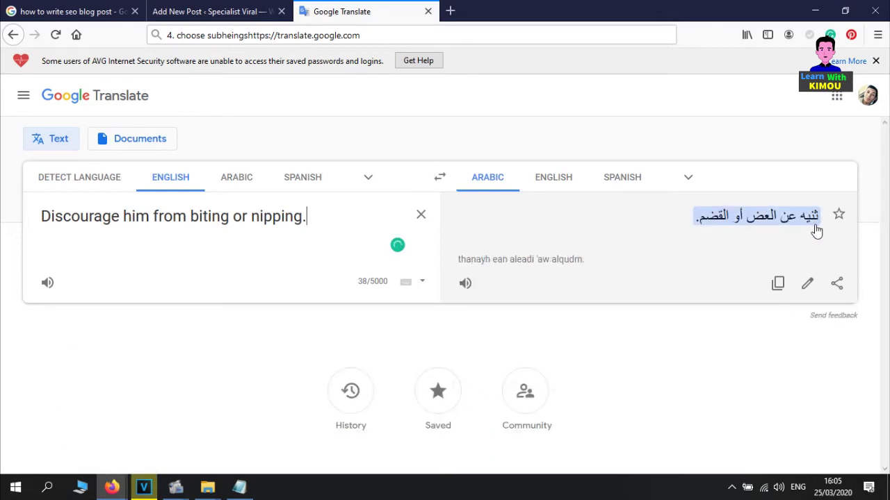
left_click(741, 228)
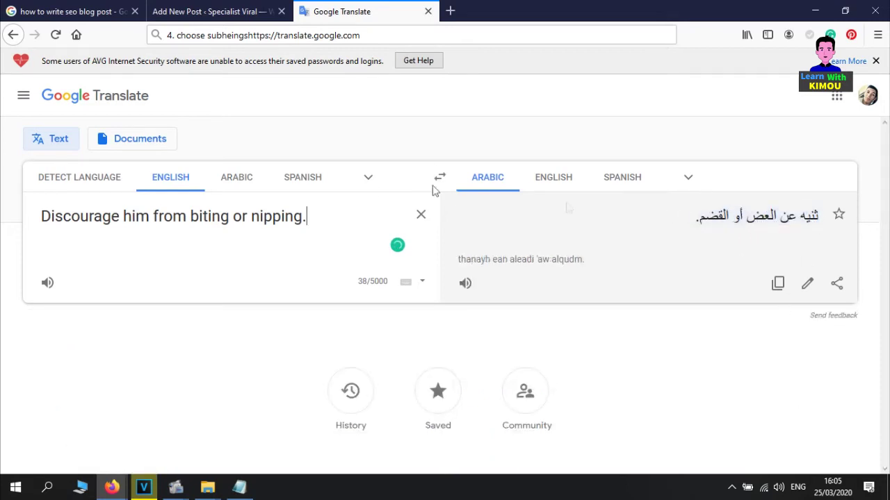
- Look up the definitions and translations of "nipping" and "Discourage" within the translated sentence
double_click(96, 221)
left_click(210, 218)
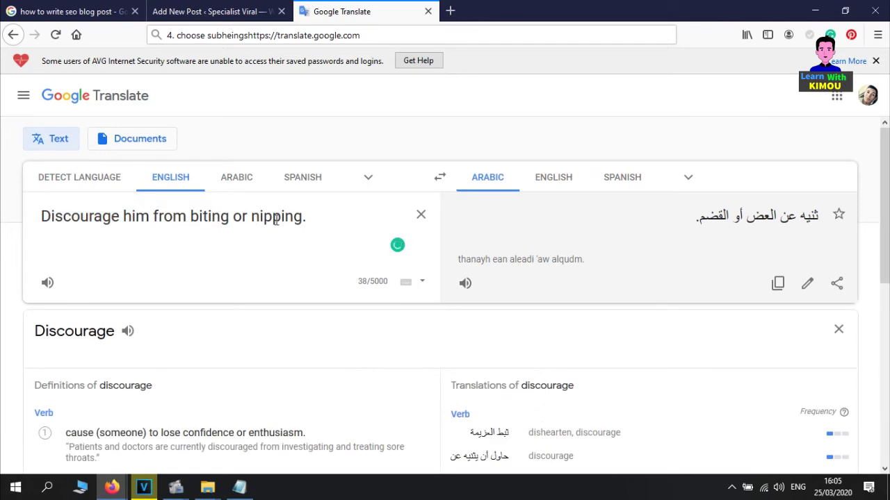
double_click(275, 219)
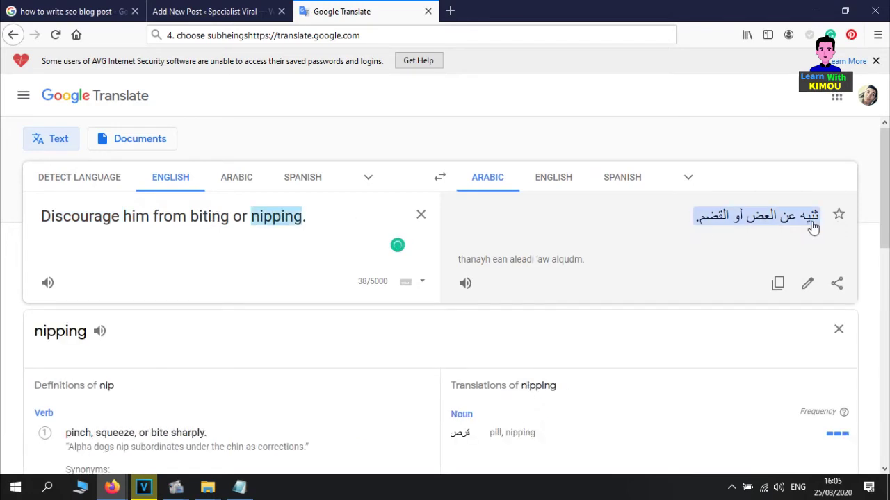
double_click(92, 215)
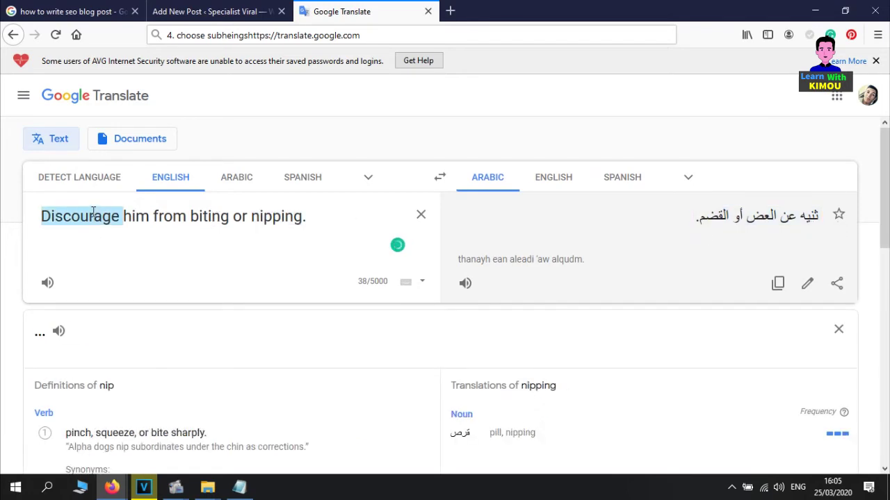
scroll(218, 247, "down", 2)
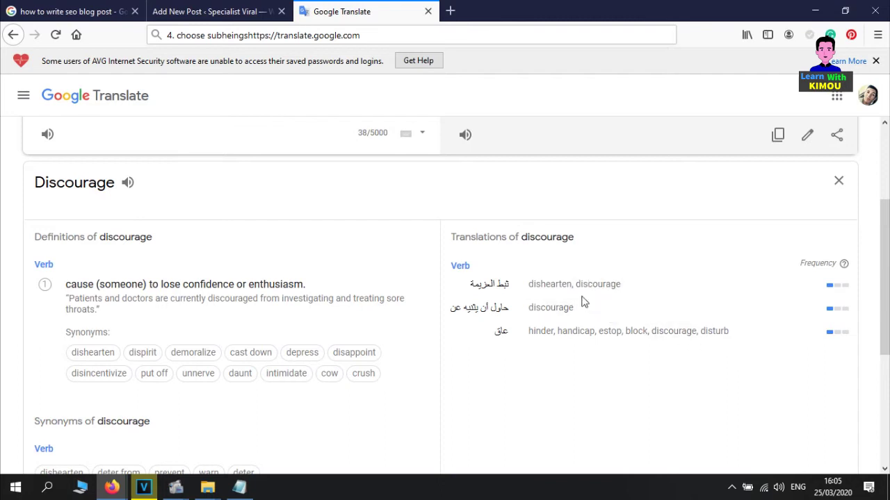
scroll(341, 347, "up", 2)
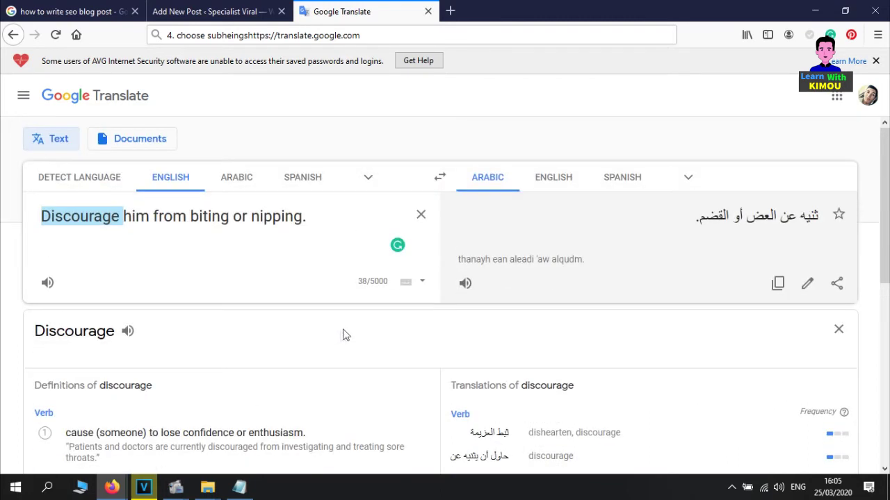
- Replace "him" with "you dog" in the source sentence about biting or nipping
left_click(128, 221)
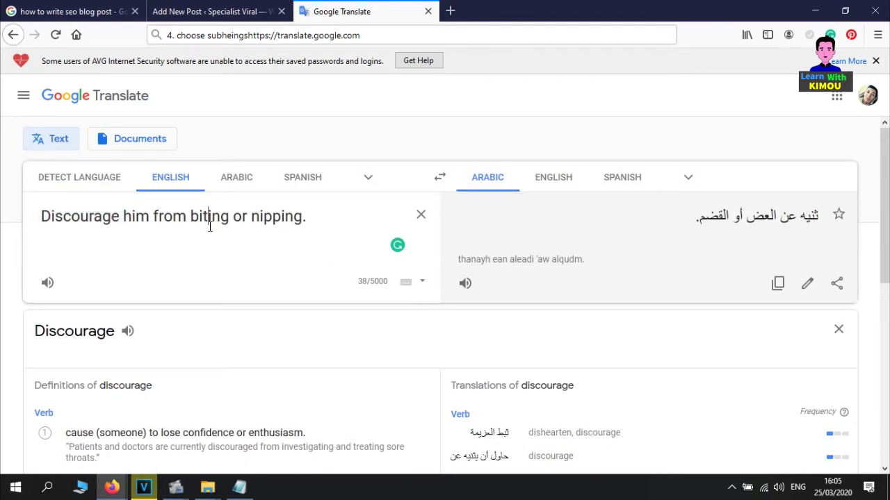
left_click_drag(123, 217, 150, 221)
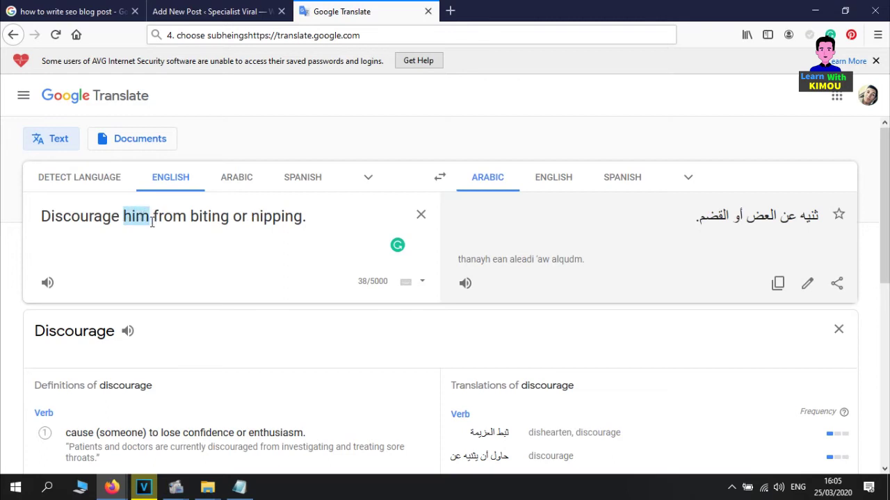
type("you do")
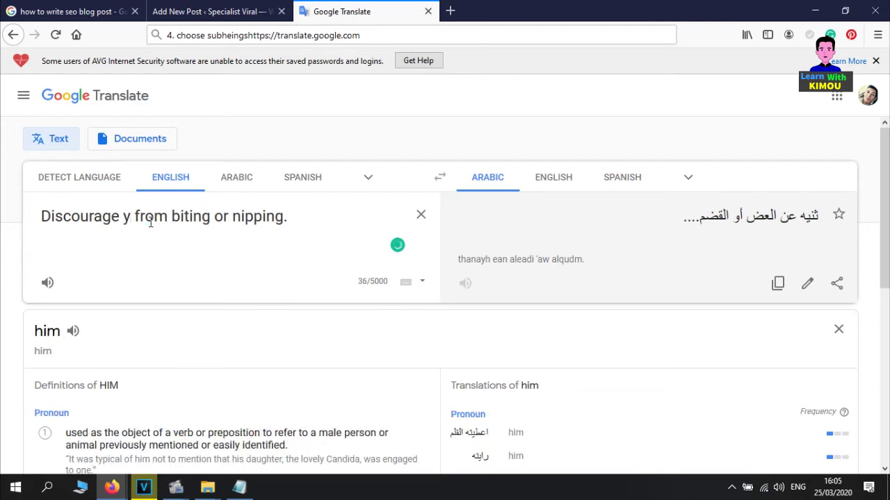
type("g")
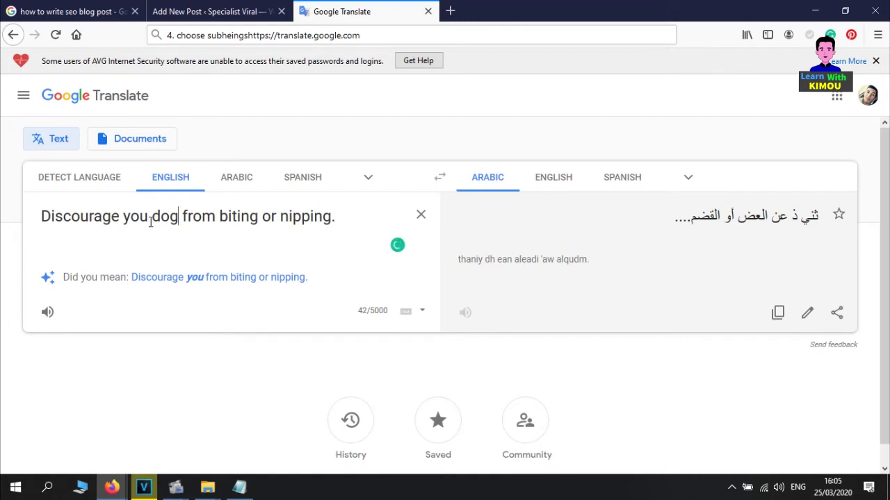
- Copy the reworded sentence into the WordPress post in place of the heading "Discourage him from biting or nipping."
triple_click(198, 226)
key("ctrl+c")
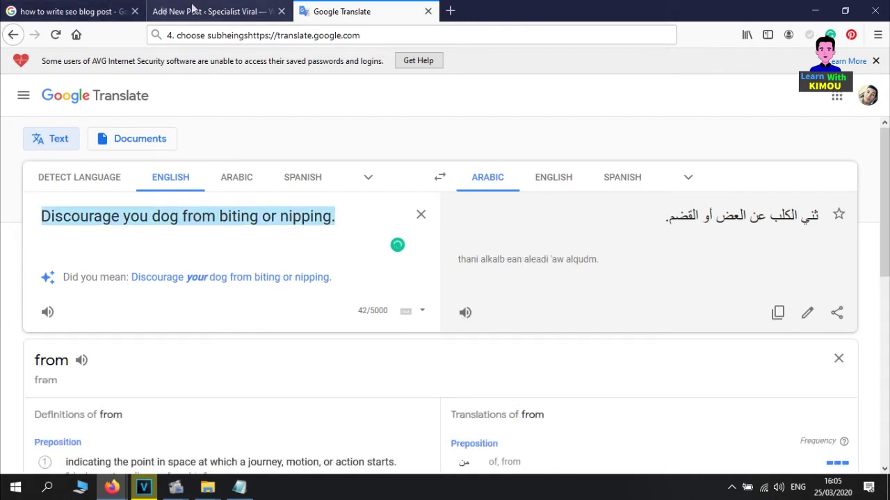
left_click(209, 11)
key("ctrl+v")
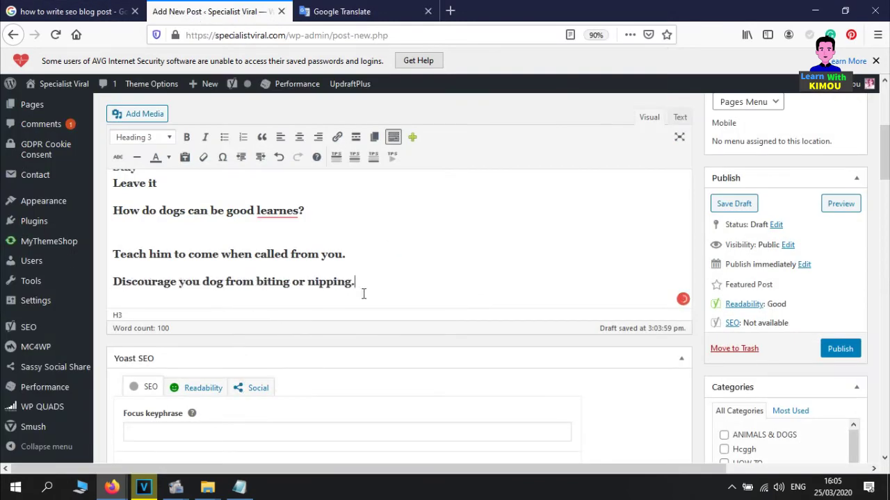
scroll(369, 312, "up", 3)
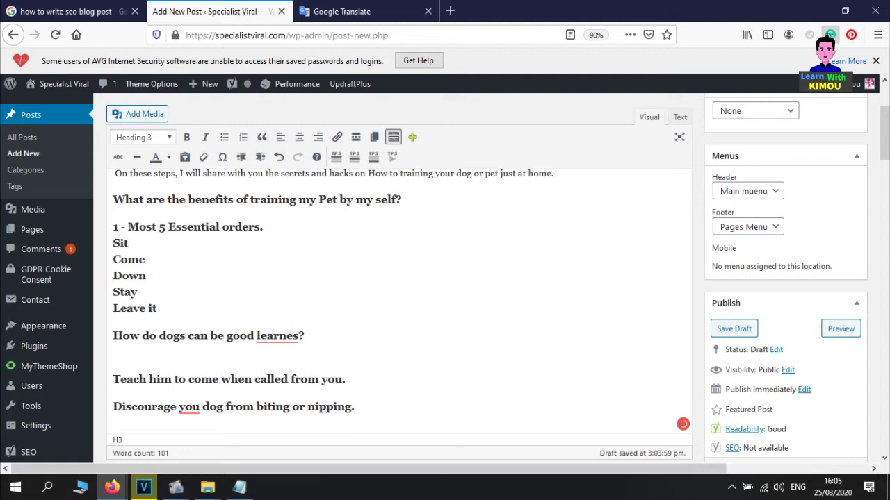
- Correct "learnes" to "learners" and "you dog" to "your dog" in the subheadings using the Grammarly suggestions
left_click(834, 42)
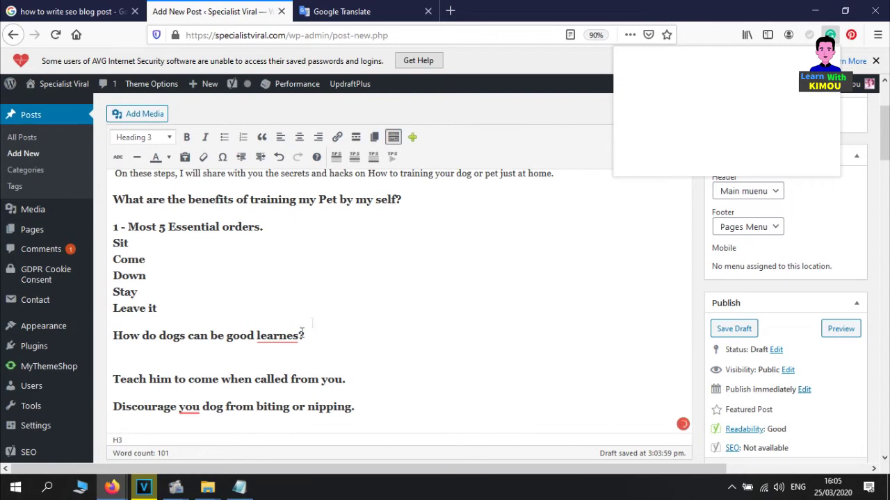
mouse_move(290, 337)
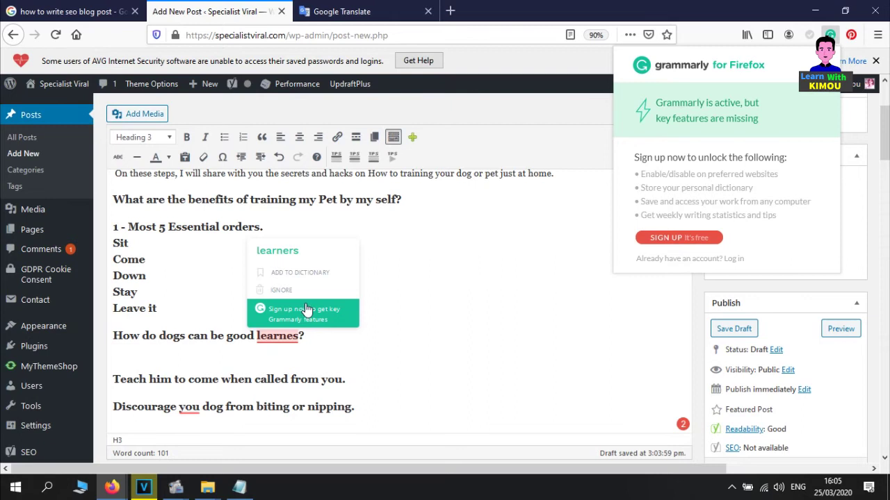
left_click(323, 254)
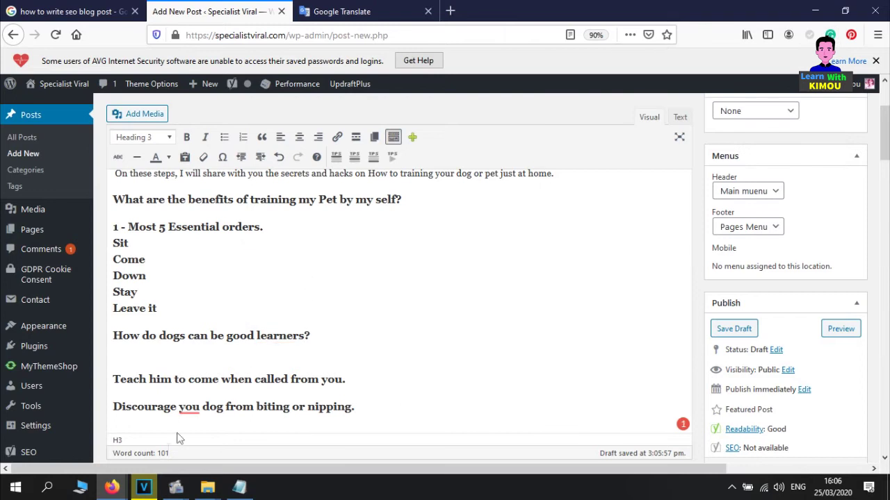
mouse_move(189, 410)
left_click(191, 284)
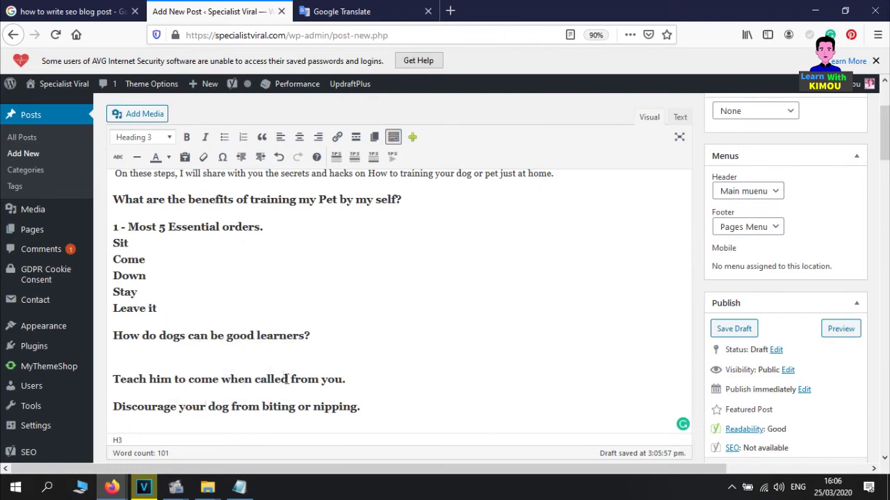
- Review the post's title, the two introduction paragraphs and the list of subheadings below them
scroll(286, 378, "up", 3)
left_click(403, 273)
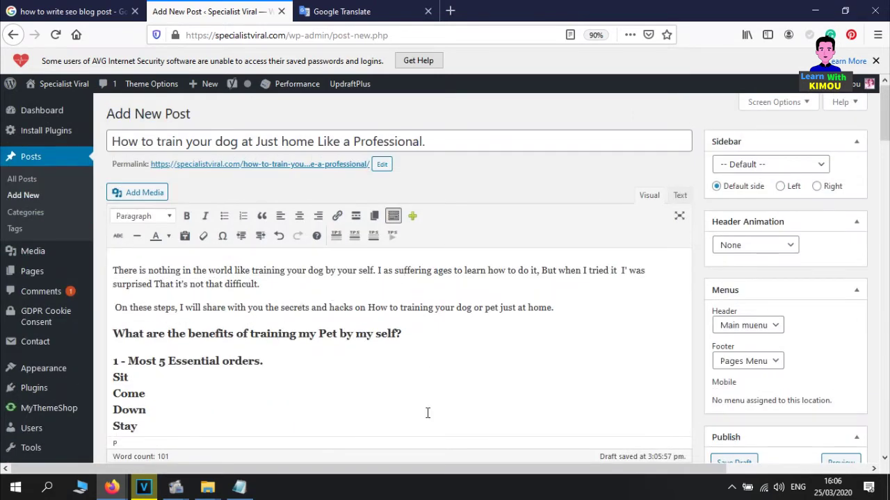
left_click_drag(555, 310, 490, 309)
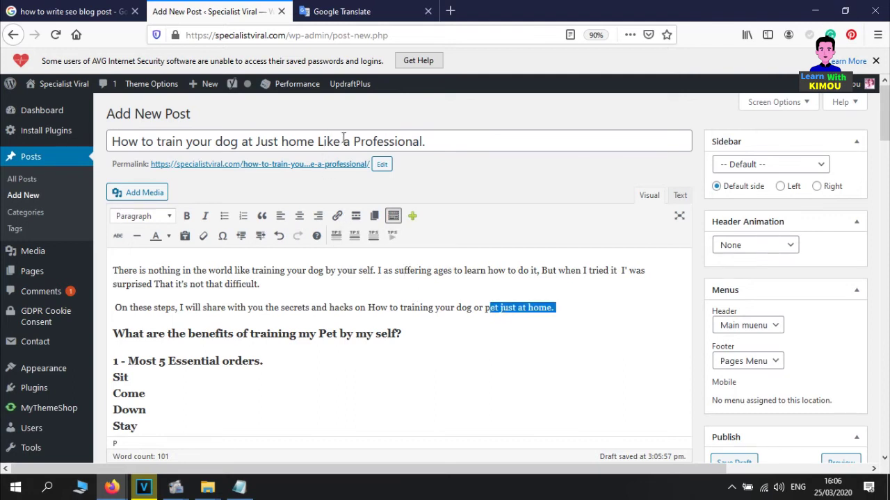
triple_click(344, 141)
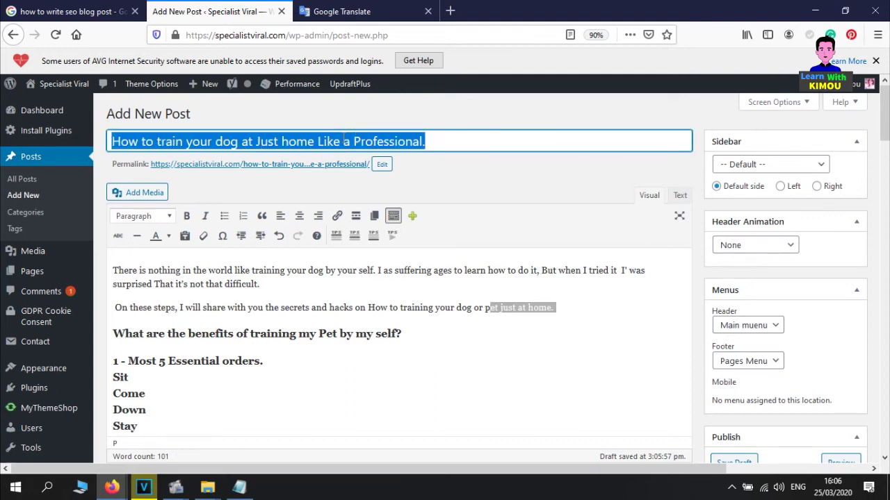
double_click(236, 142)
left_click(240, 141)
triple_click(241, 141)
left_click(247, 141)
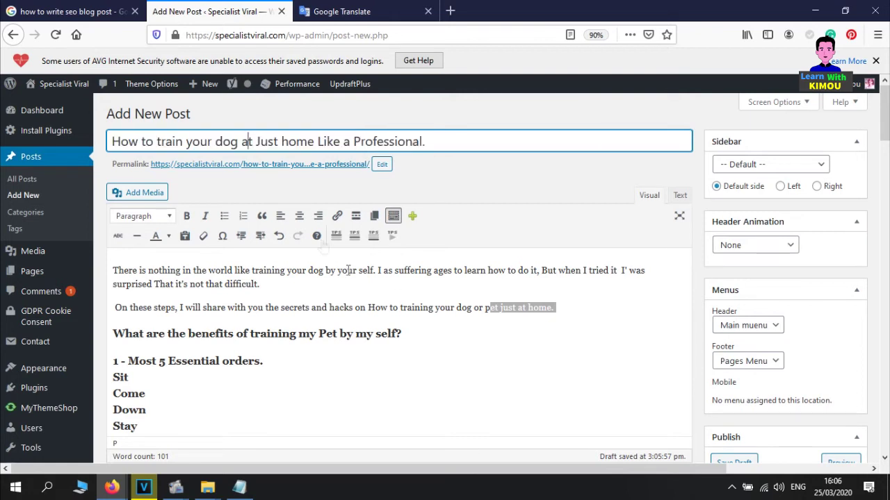
left_click(570, 306)
triple_click(567, 305)
left_click_drag(275, 269, 91, 230)
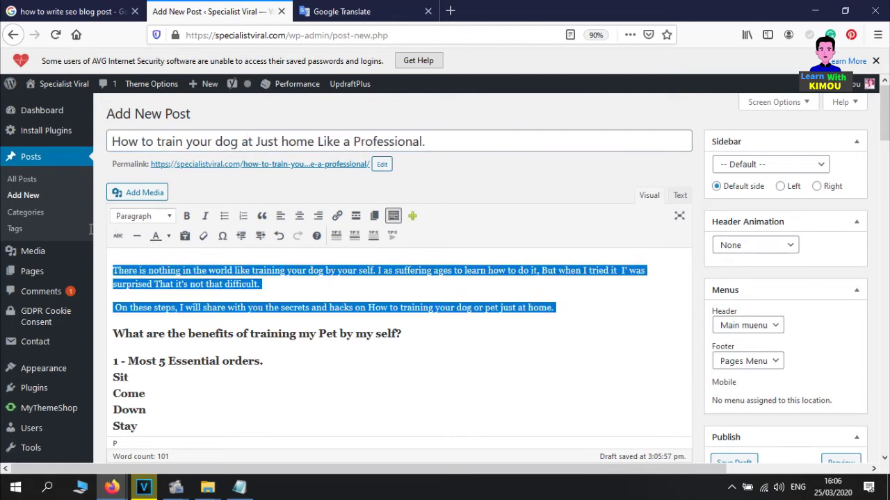
left_click(247, 286)
left_click(187, 393)
scroll(194, 391, "down", 3)
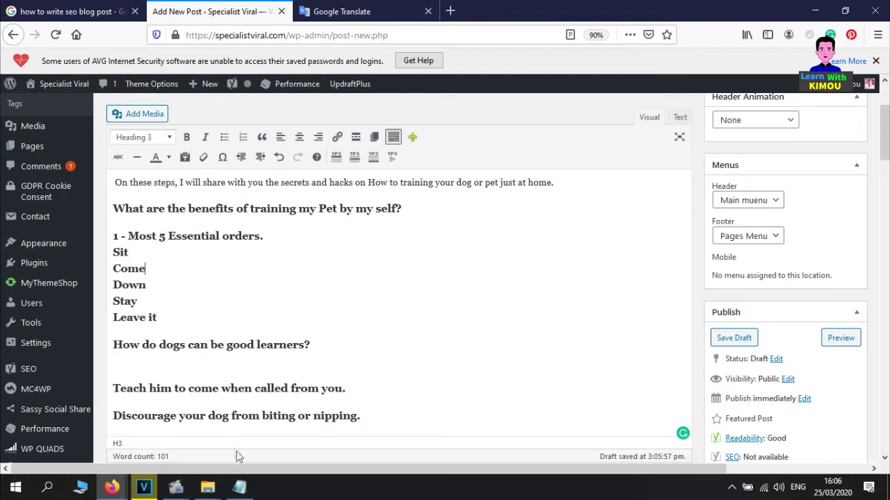
- Check the step "write paragraphs with active voice" in the Notepad article checklist, and return to the post
left_click(236, 483)
left_click(699, 239)
double_click(614, 243)
scroll(612, 292, "down", 9)
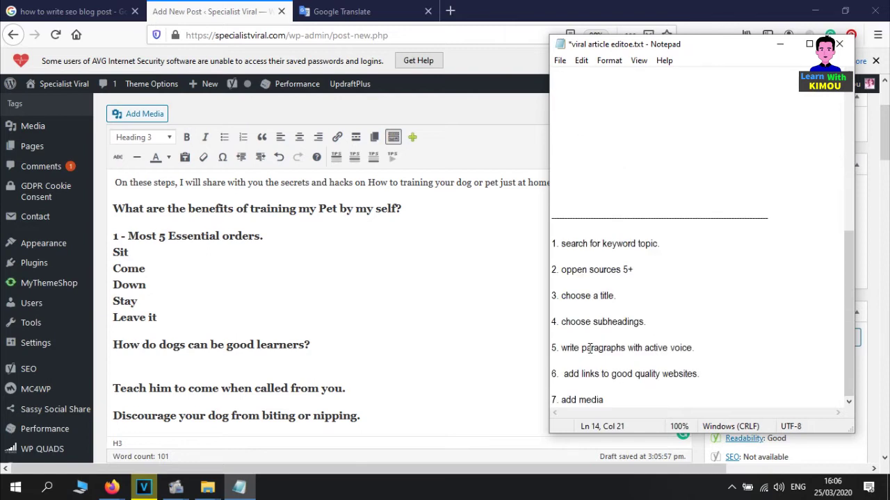
left_click_drag(553, 348, 694, 348)
left_click(666, 373)
left_click(301, 289)
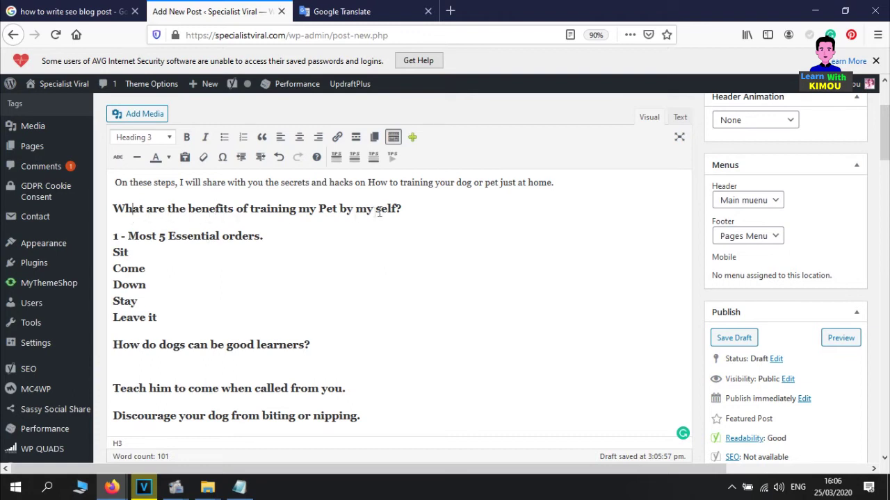
- Compare the post's benefits heading with the 5 Essential Commands source article, examining the paragraphs written under "Down"
left_click_drag(423, 208, 99, 209)
left_click(152, 210)
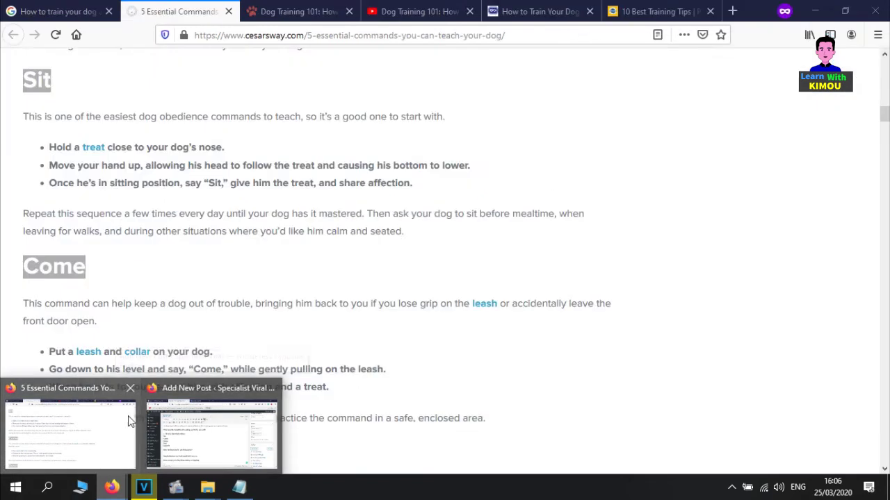
mouse_move(130, 421)
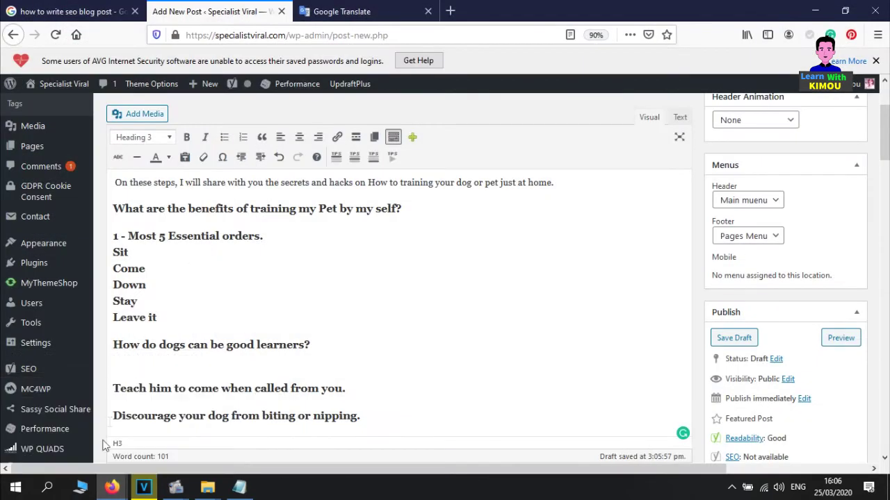
left_click(76, 427)
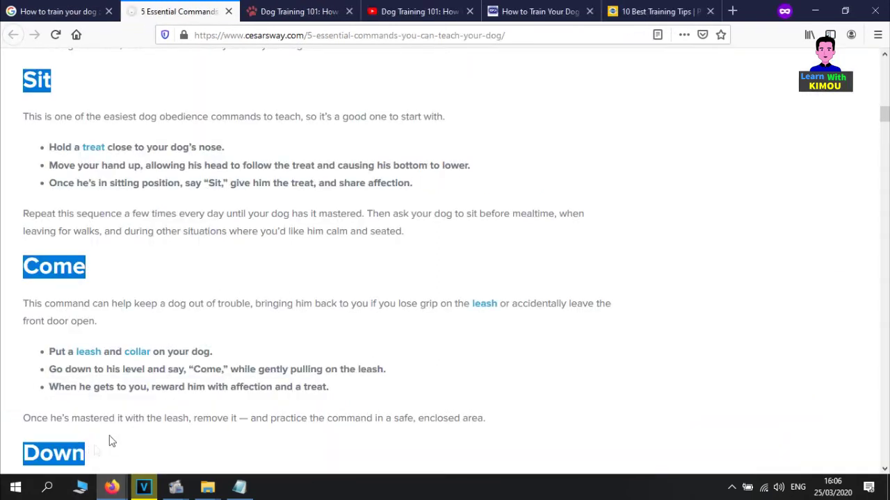
scroll(185, 200, "up", 3)
scroll(73, 221, "down", 3)
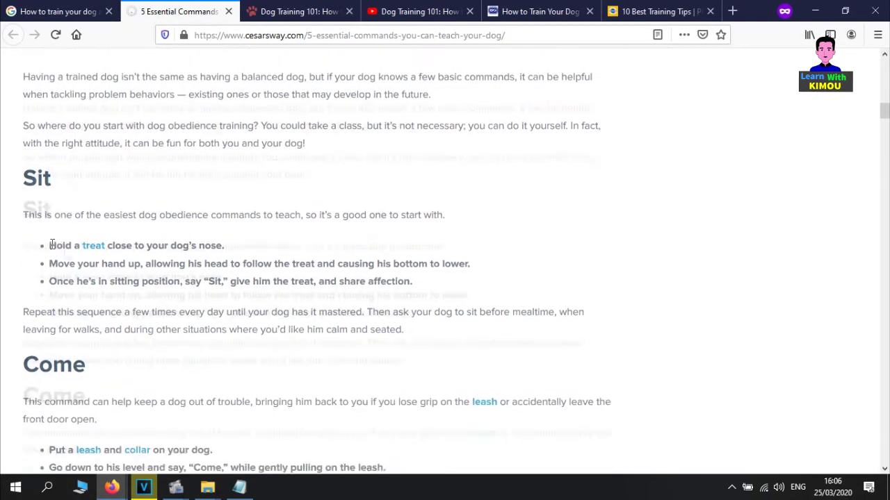
scroll(8, 172, "up", 1)
scroll(27, 278, "down", 4)
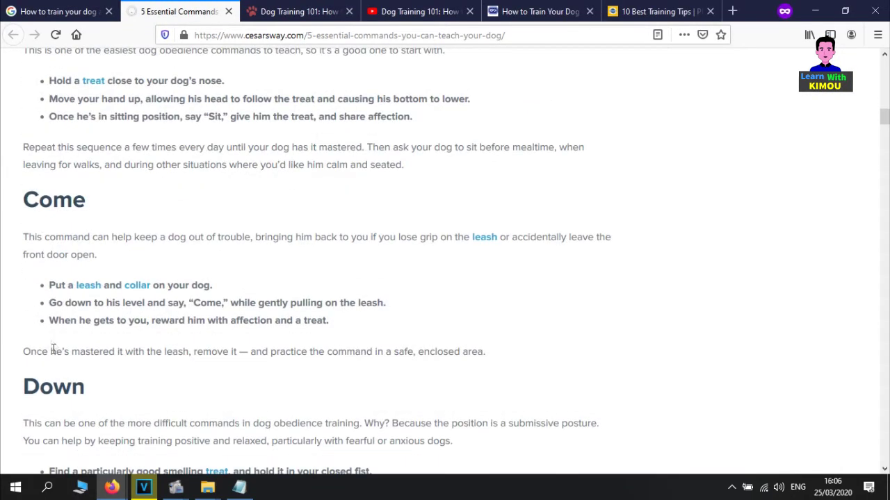
scroll(23, 339, "down", 2)
left_click_drag(24, 292, 615, 455)
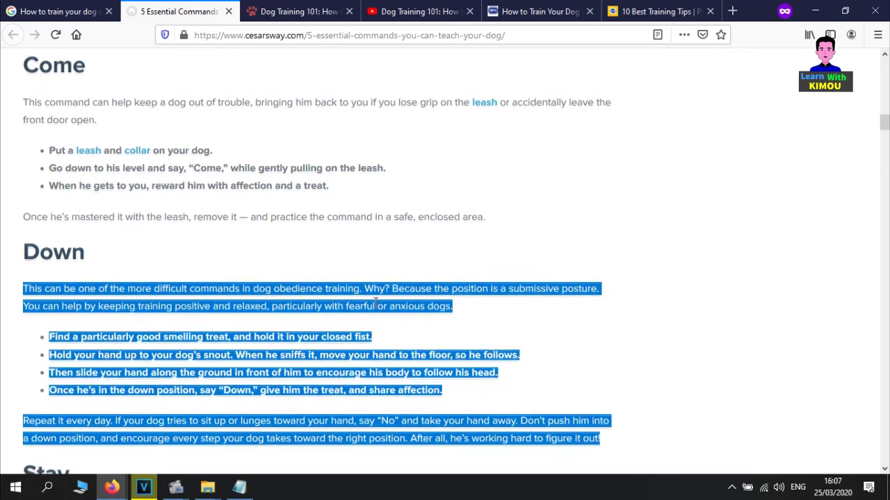
scroll(373, 304, "down", 2)
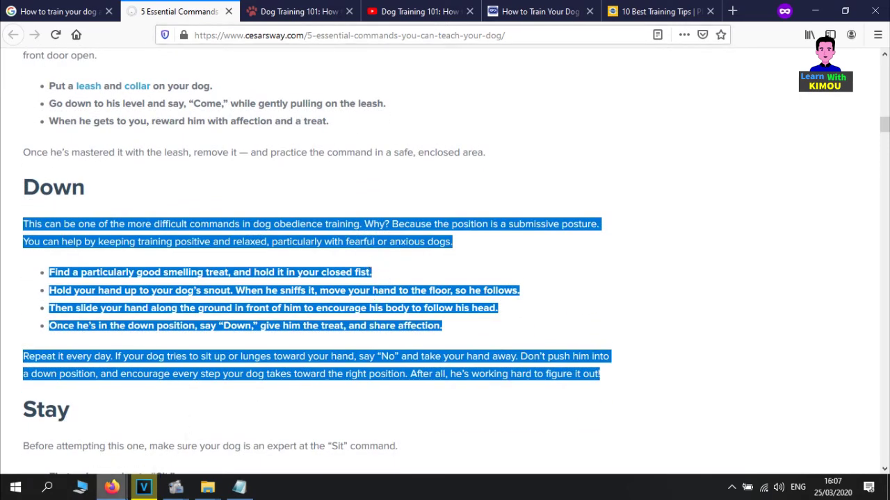
- Return to the WordPress post and review the subheadings on good learners and coming when called
mouse_move(111, 487)
left_click(209, 425)
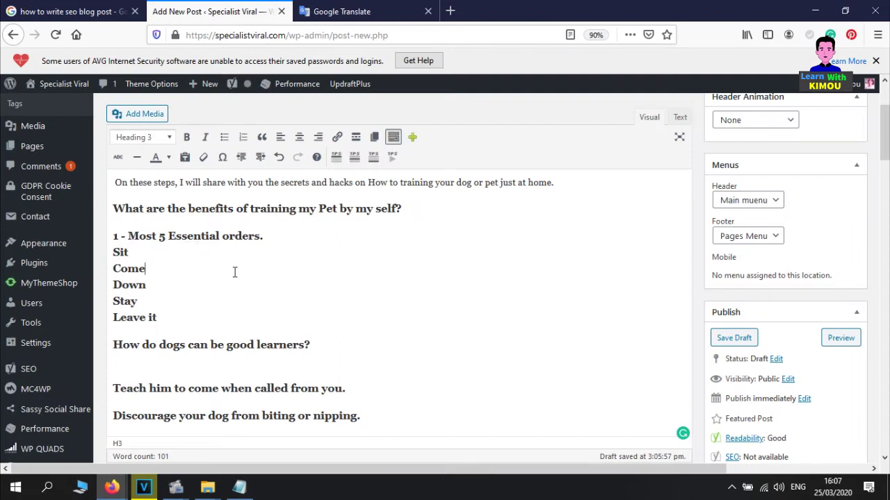
triple_click(237, 345)
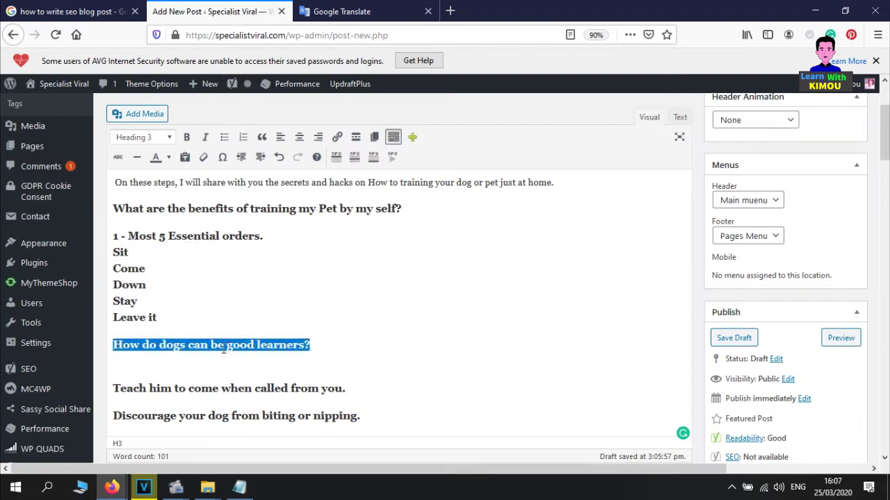
triple_click(227, 387)
- Count the words of the whole post body with the Word Counter extension, and close its results
scroll(390, 384, "down", 2)
left_click_drag(361, 354, 109, 257)
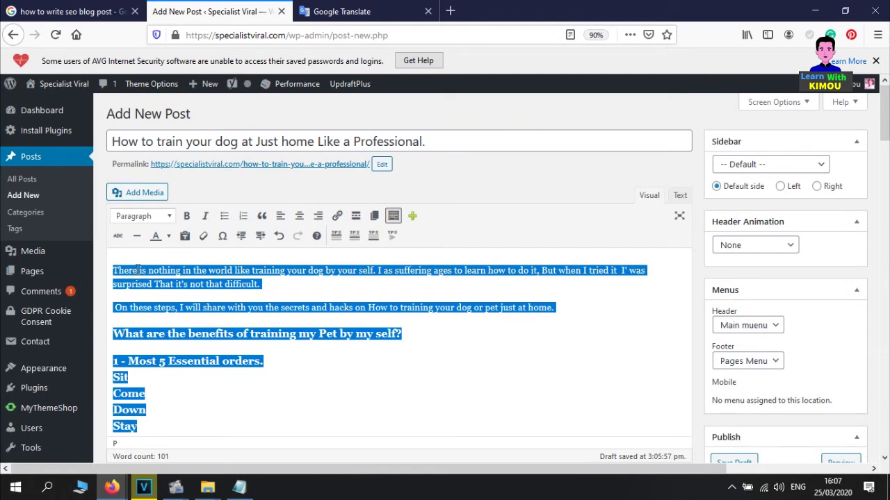
right_click(137, 271)
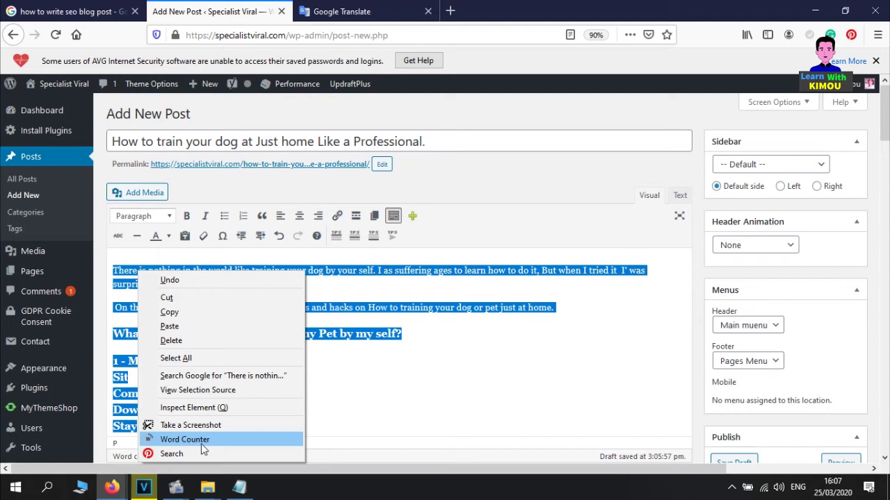
left_click(398, 394)
scroll(396, 338, "down", 5)
left_click_drag(375, 355, 105, 256)
right_click(134, 269)
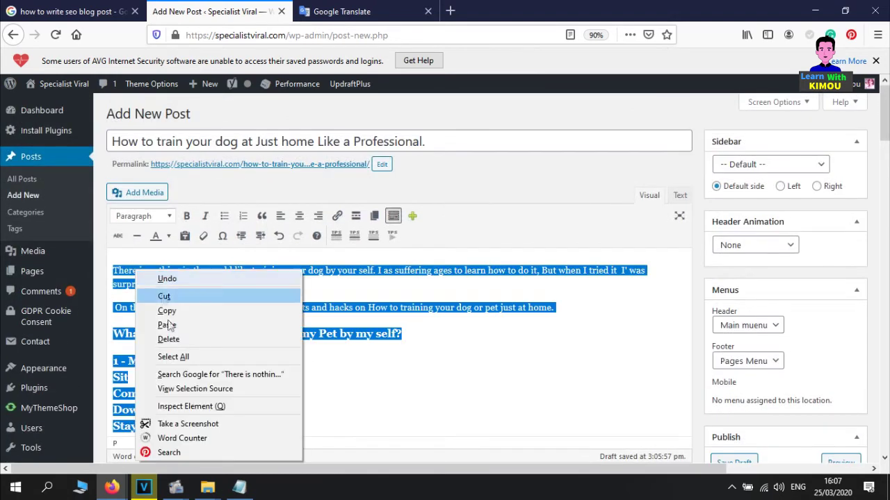
left_click(171, 437)
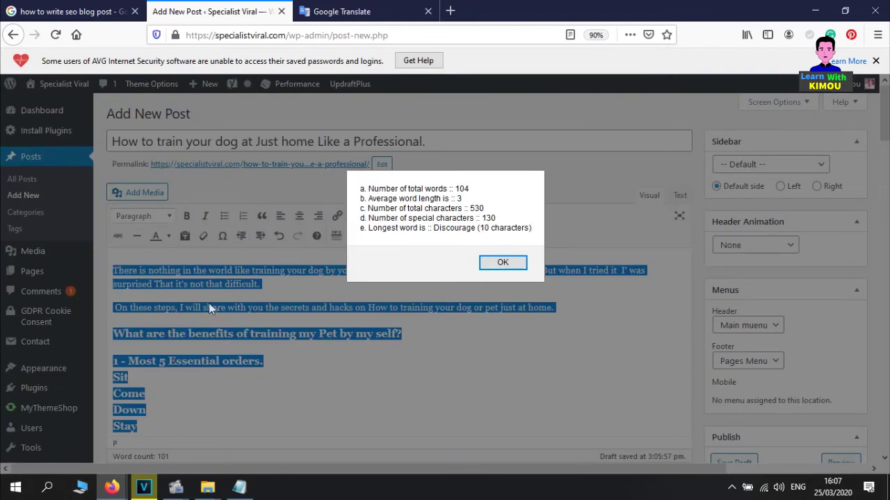
left_click_drag(459, 187, 468, 189)
left_click(485, 263)
left_click(200, 324)
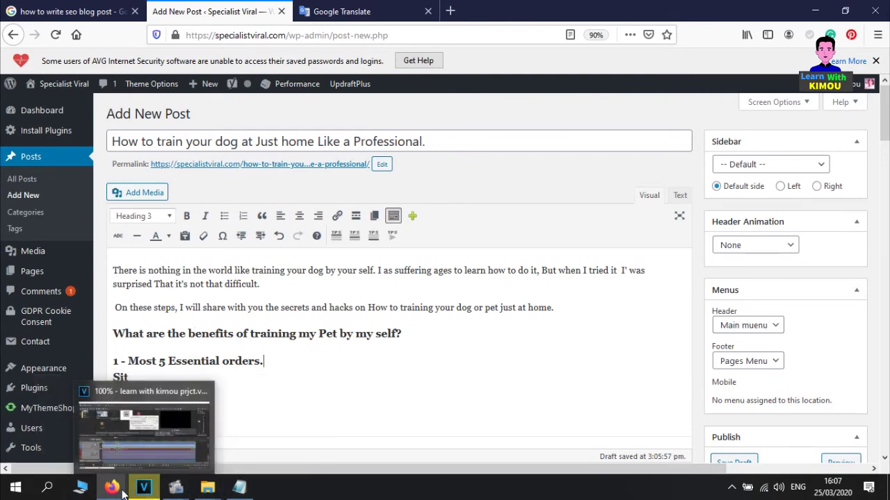
- Check the step "add links to good quality websites" in the Notepad checklist, and return to the post
mouse_move(114, 492)
left_click(239, 487)
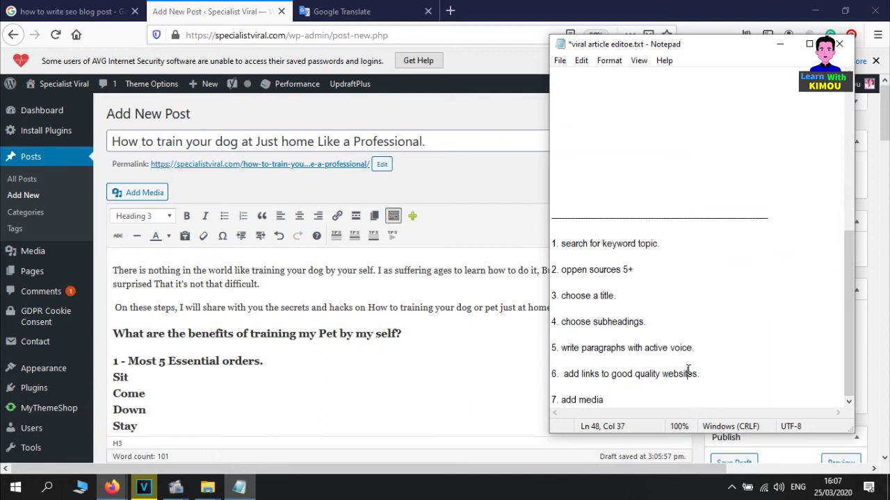
left_click_drag(721, 378, 521, 372)
left_click_drag(615, 374, 615, 385)
left_click(615, 376)
left_click(411, 333)
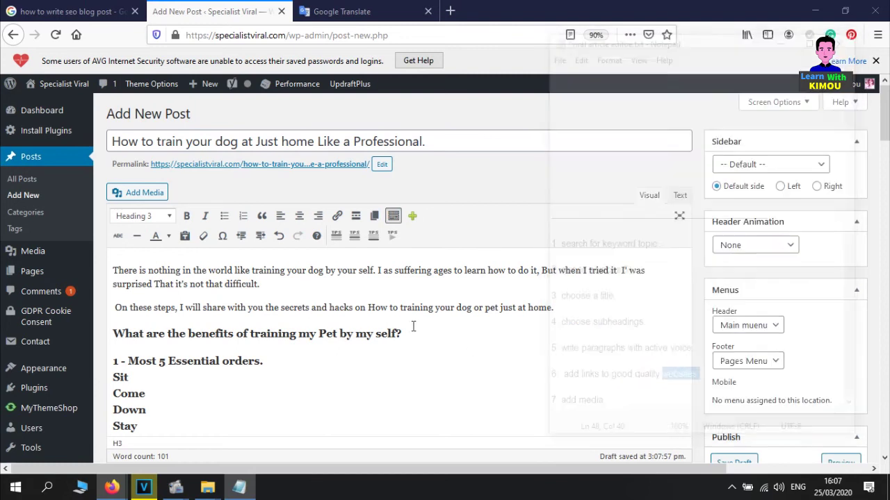
- Look through the Spruce Pets article and the YouTube dog training video among the open source pages
mouse_move(111, 486)
left_click(116, 443)
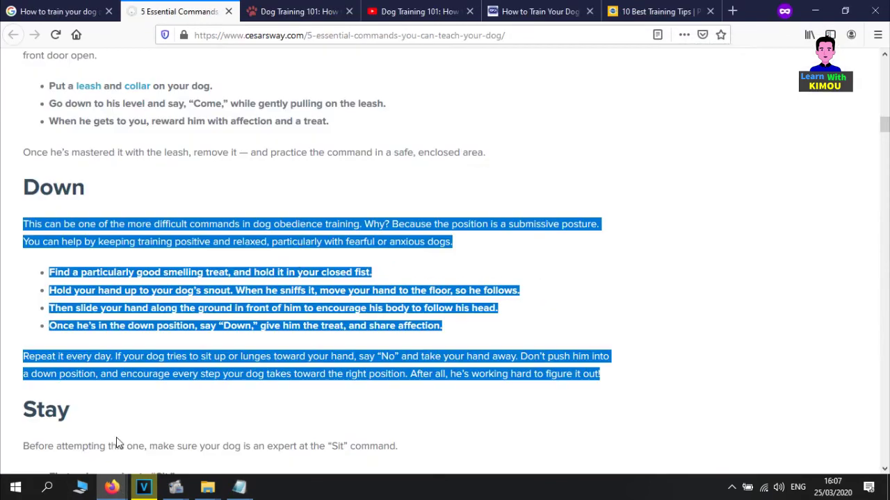
left_click(292, 13)
scroll(320, 194, "up", 5)
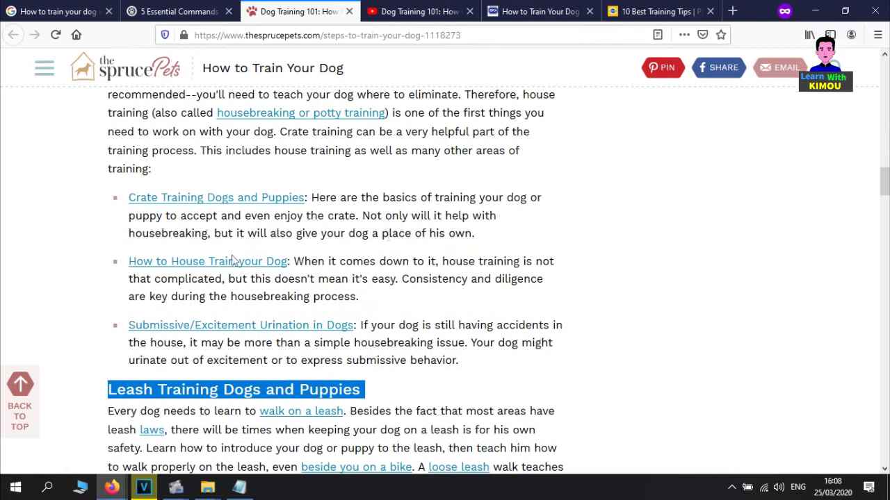
scroll(247, 205, "up", 5)
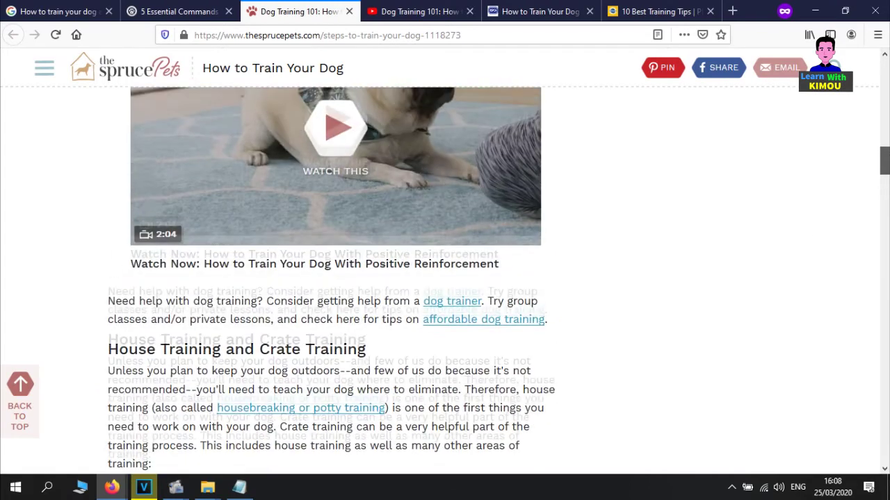
key("ctrl+Tab")
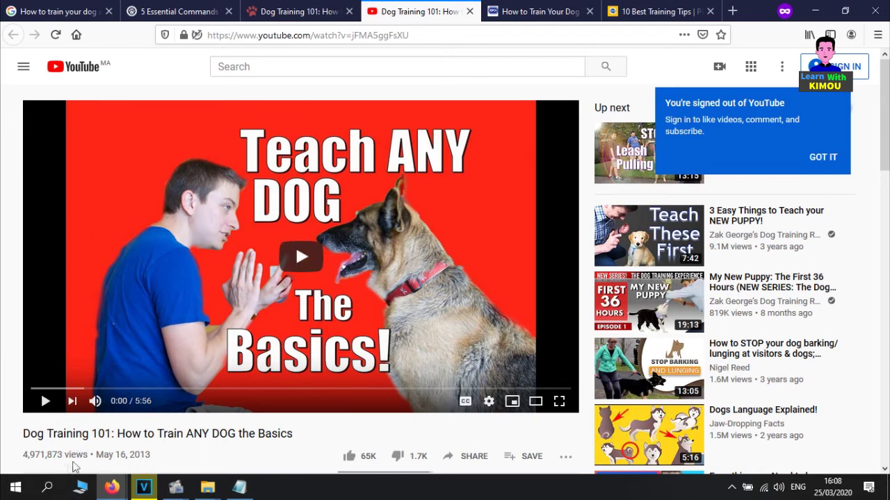
- Copy the web address of the Spruce Pets article "How to Train Your Dog" and return to the WordPress post's introduction
left_click(252, 9)
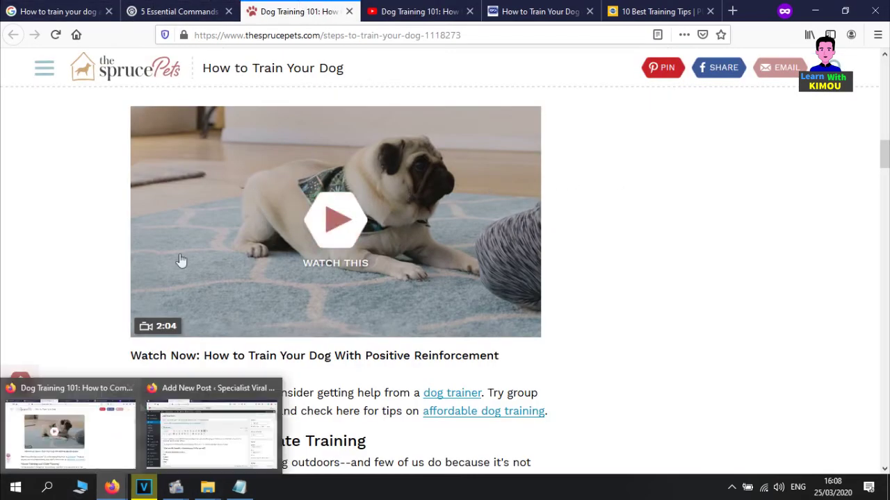
scroll(375, 217, "up", 10)
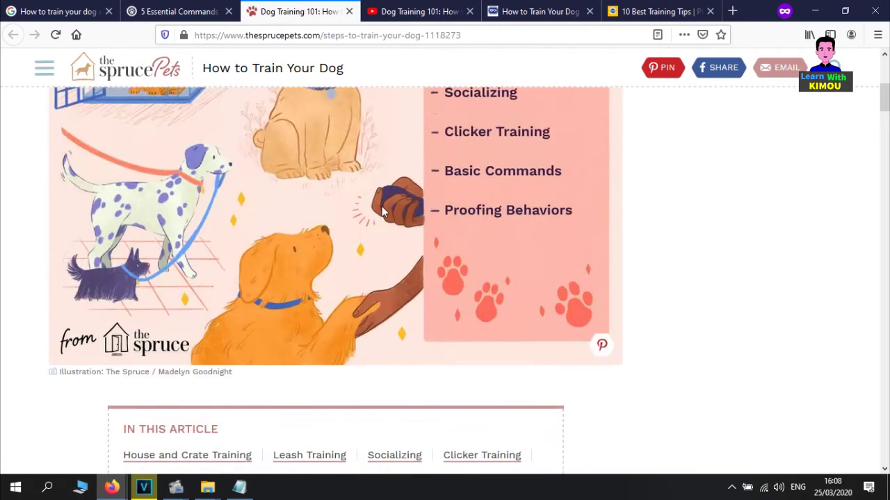
left_click(269, 38)
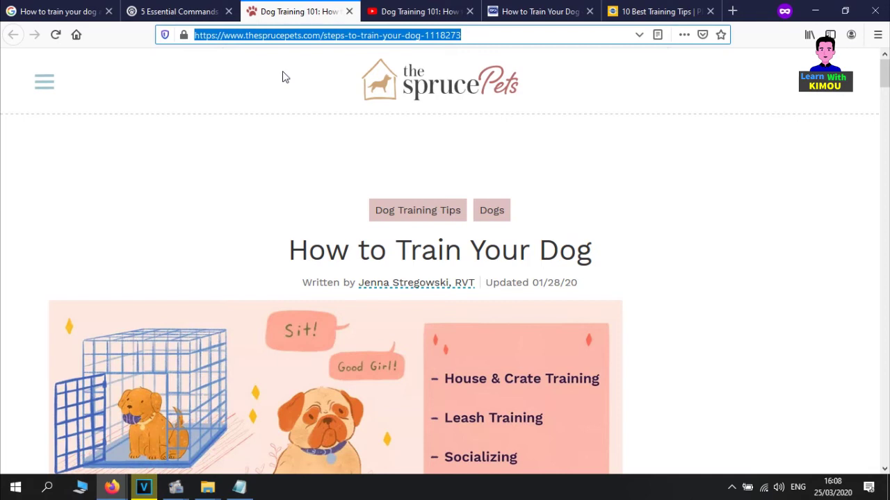
left_click(111, 488)
left_click(172, 451)
scroll(199, 328, "down", 3)
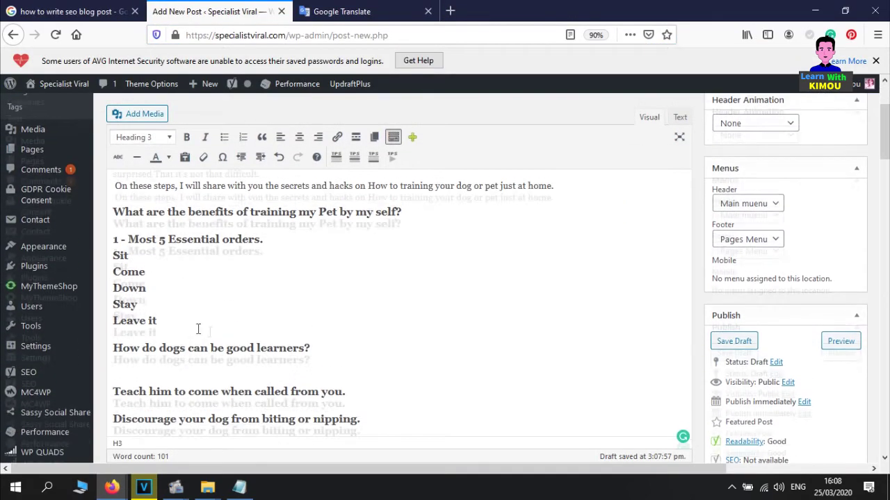
scroll(208, 309, "up", 3)
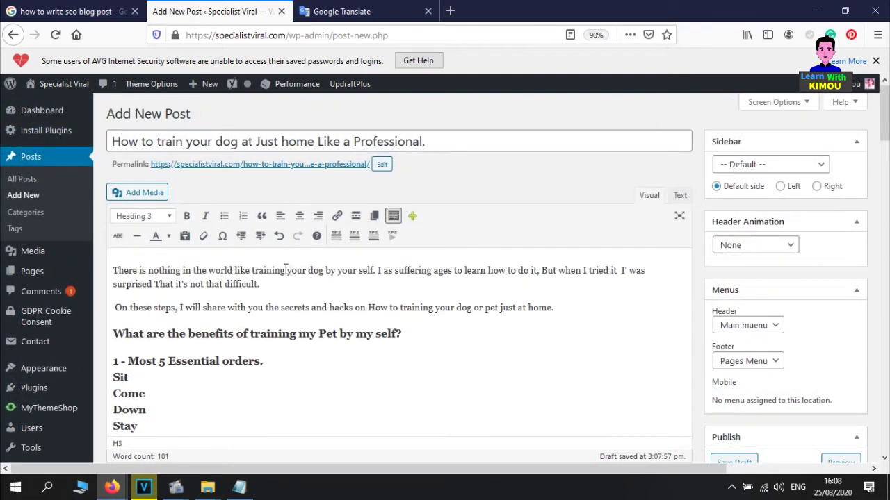
- Link the words "training your dog" in the second introductory paragraph to the copied Spruce Pets address
left_click_drag(399, 307, 473, 310)
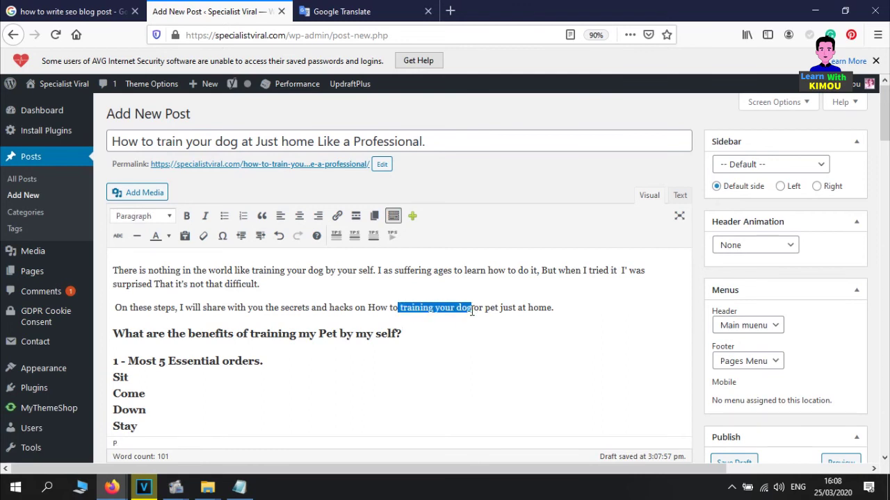
left_click_drag(368, 308, 476, 308)
left_click(441, 303)
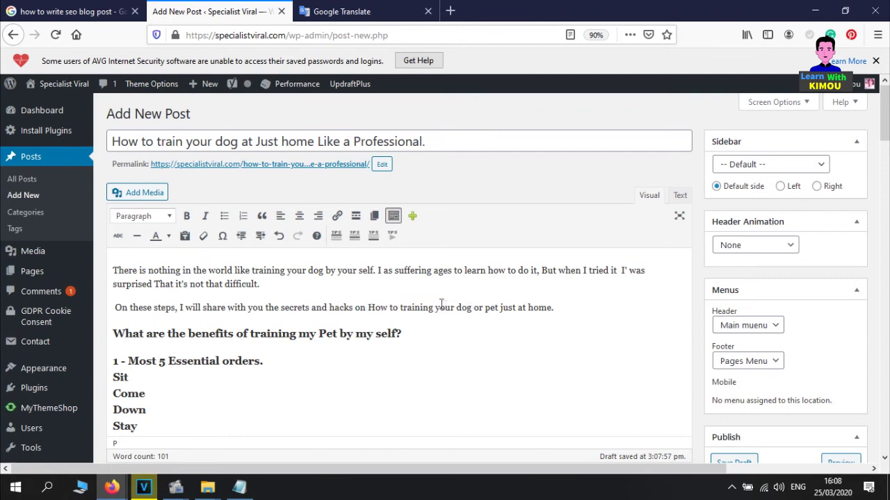
double_click(436, 308)
left_click_drag(400, 308, 484, 309)
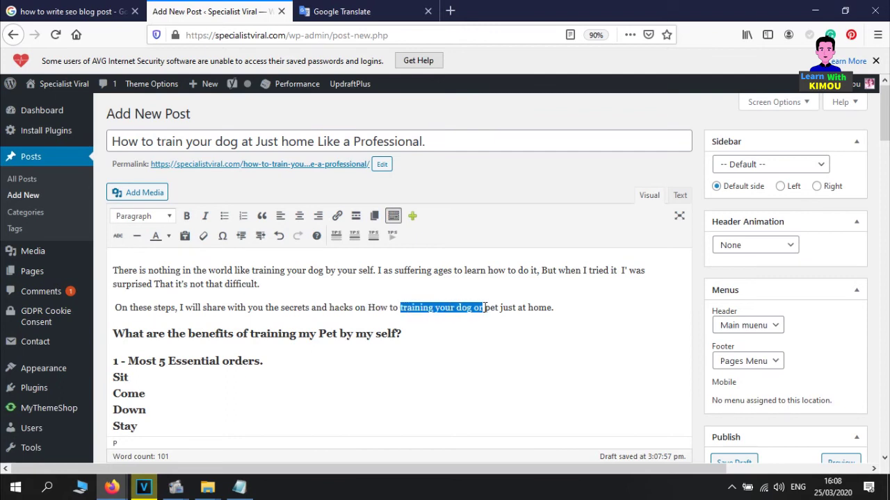
right_click(463, 306)
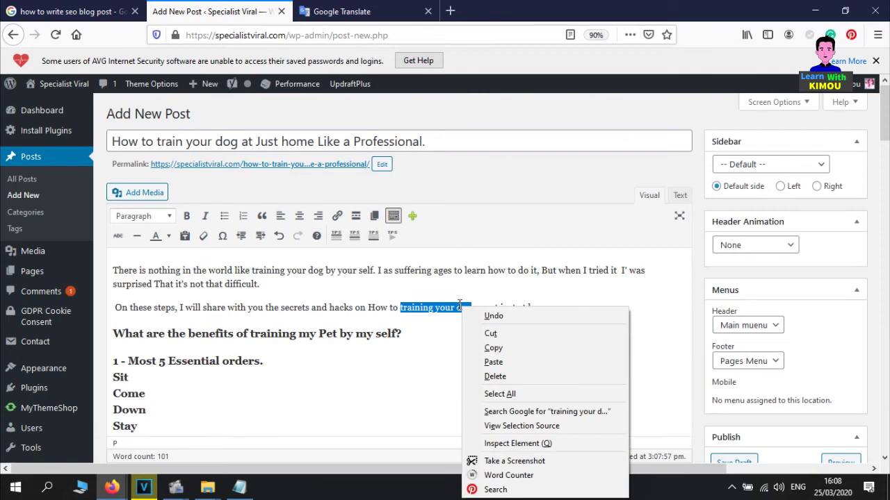
left_click(420, 312)
mouse_move(409, 305)
left_mouse_down()
mouse_move(479, 307)
mouse_move(398, 306)
left_mouse_up()
left_click(474, 308)
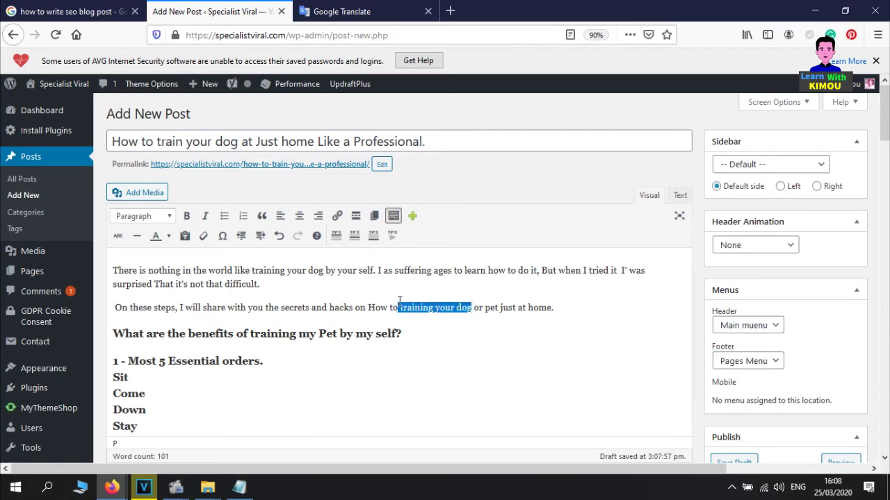
left_click(339, 218)
key("ctrl+v")
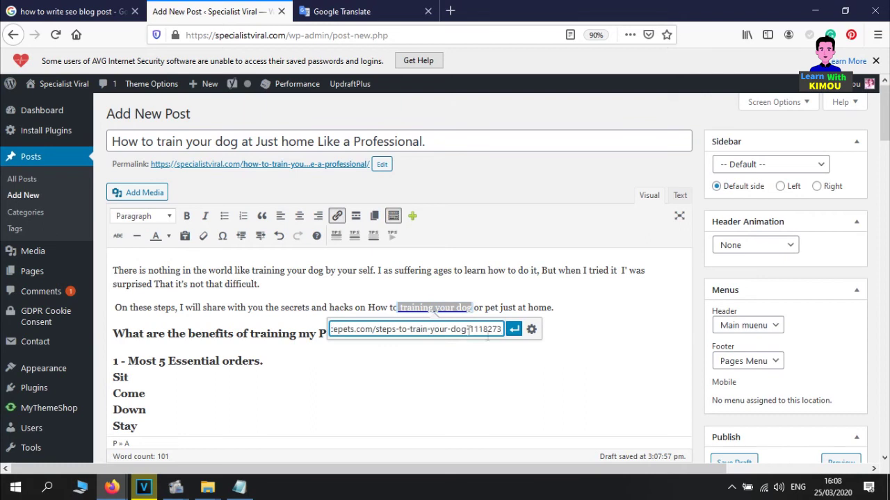
- Set the "training your dog" link to open in a new tab and update it
left_click(532, 330)
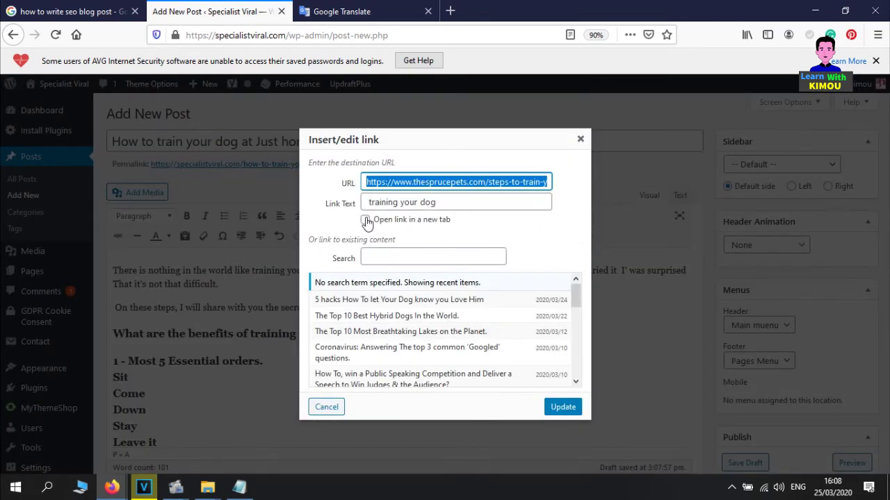
left_click(366, 221)
left_click(561, 408)
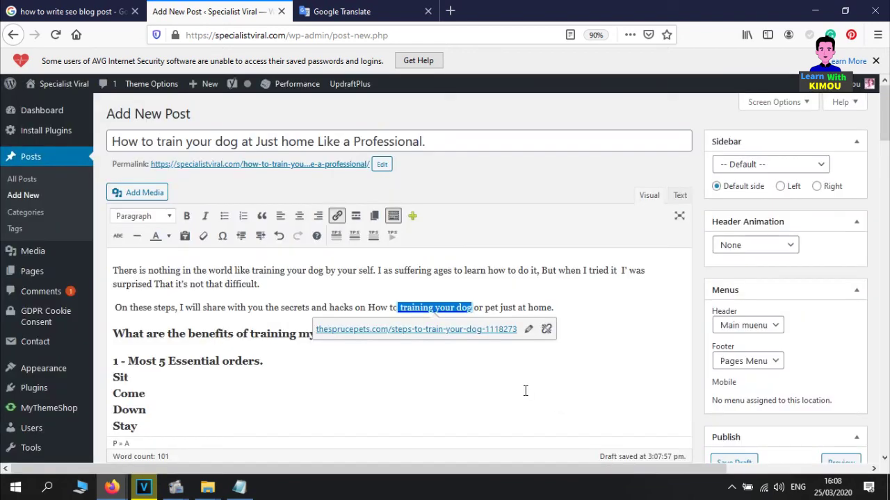
left_click(392, 288)
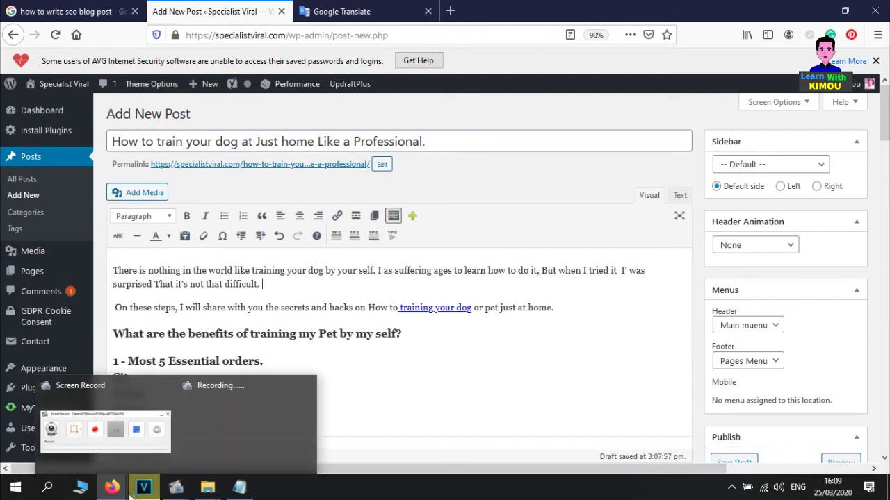
- Revisit the Spruce Pets article and the YouTube dog training video, and check the numbered steps in the Notepad checklist
mouse_move(111, 487)
left_click(100, 452)
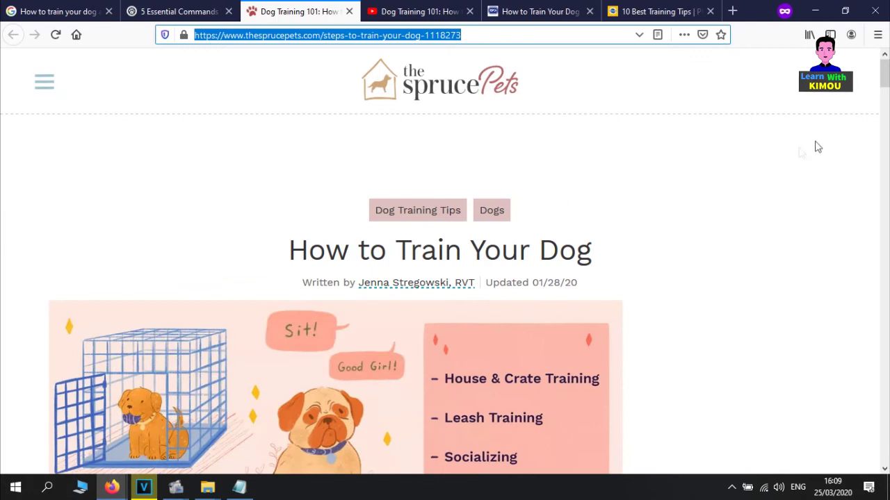
scroll(814, 145, "down", 3)
scroll(876, 136, "down", 3)
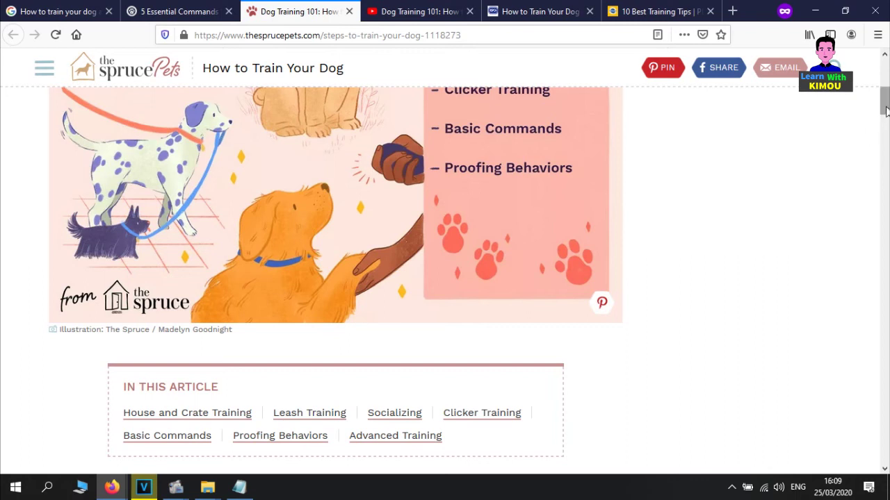
mouse_move(234, 491)
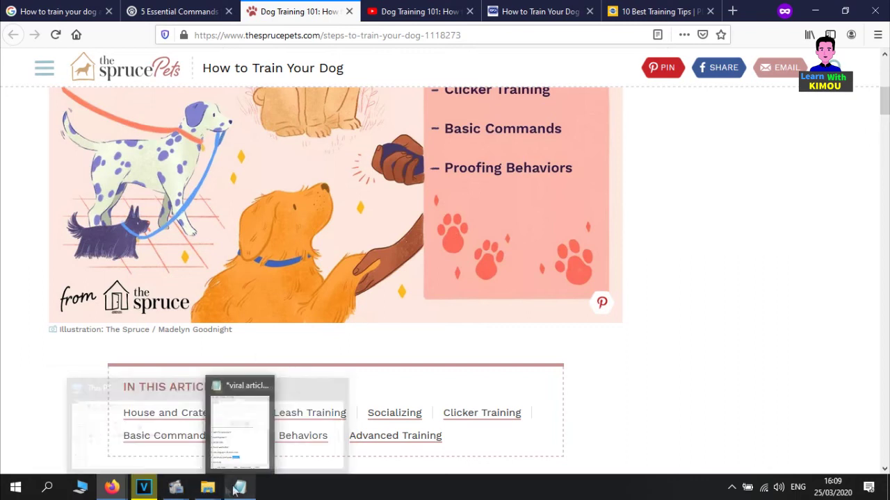
left_click(405, 15)
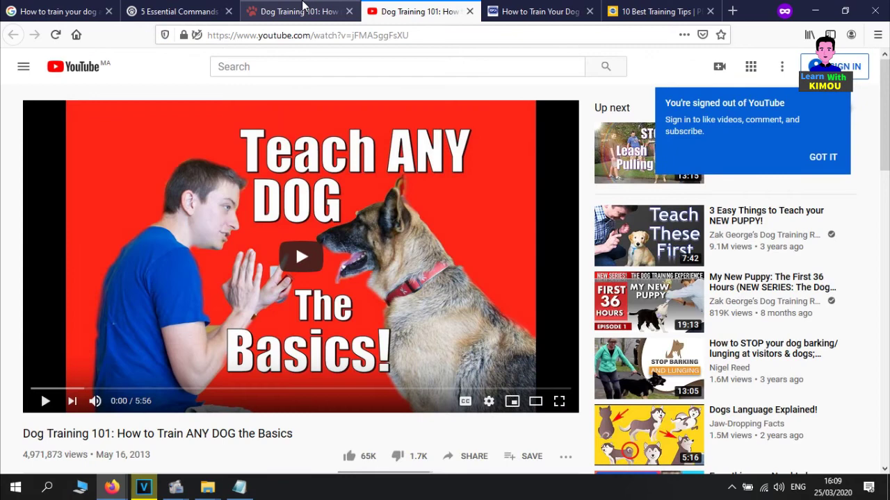
mouse_move(251, 495)
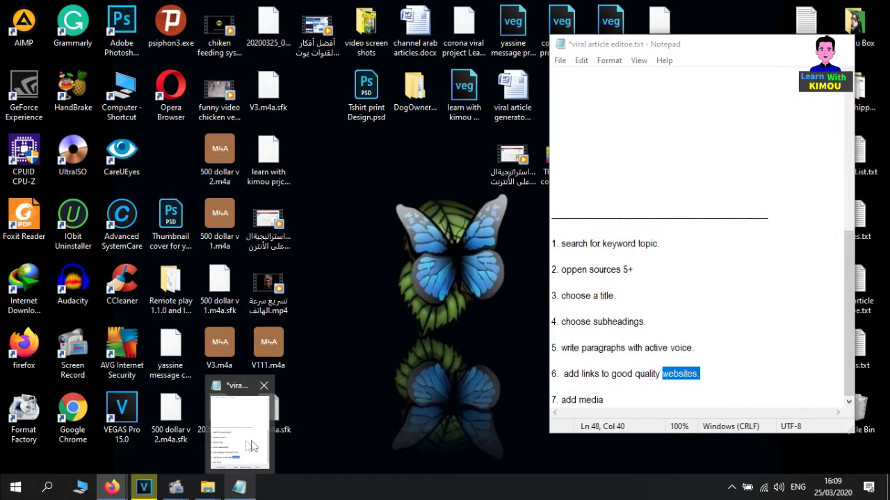
mouse_move(111, 487)
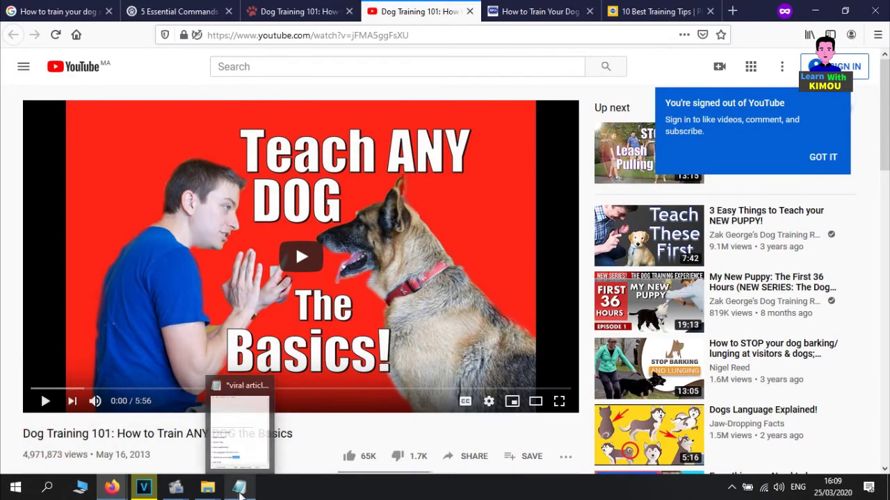
left_click(235, 448)
left_click(581, 349)
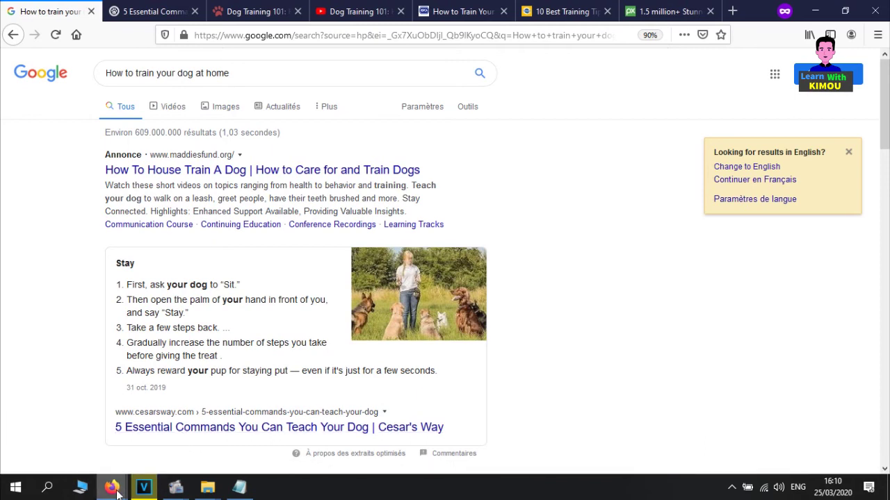
- Return to the WordPress post and review the body from the introduction down to the last subheading
mouse_move(113, 489)
left_click(166, 417)
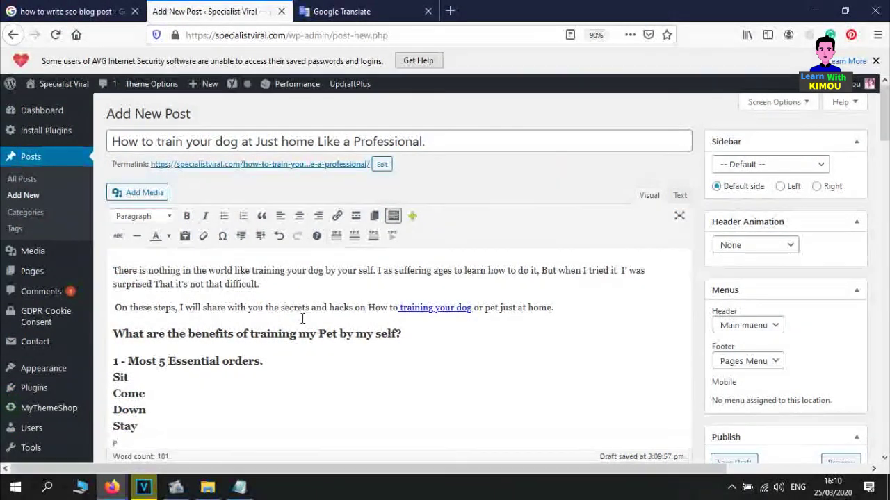
scroll(294, 353, "down", 3)
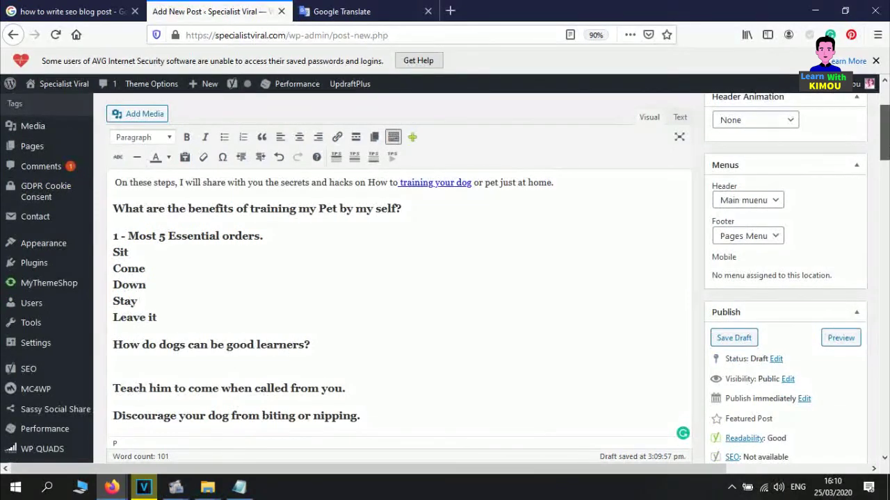
scroll(294, 353, "down", 2)
- Switch to the Pixabay page among the open sources and search its images for "dogs"
mouse_move(113, 488)
left_click(109, 432)
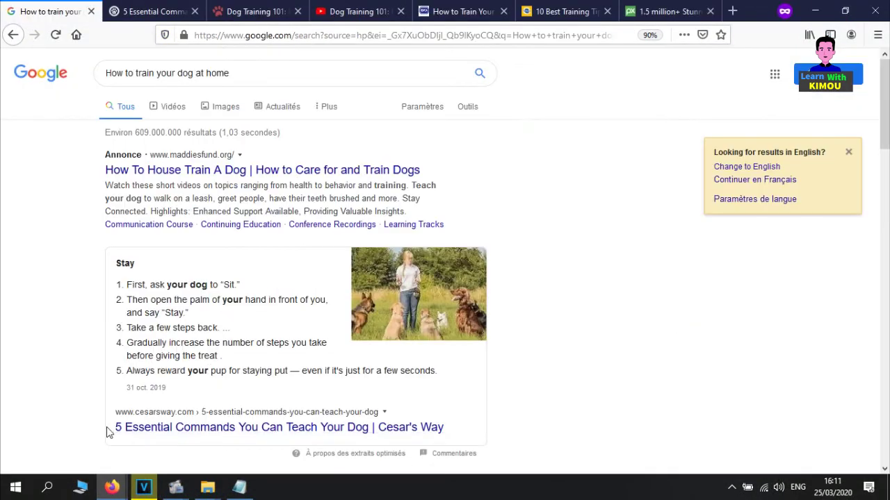
left_click(664, 12)
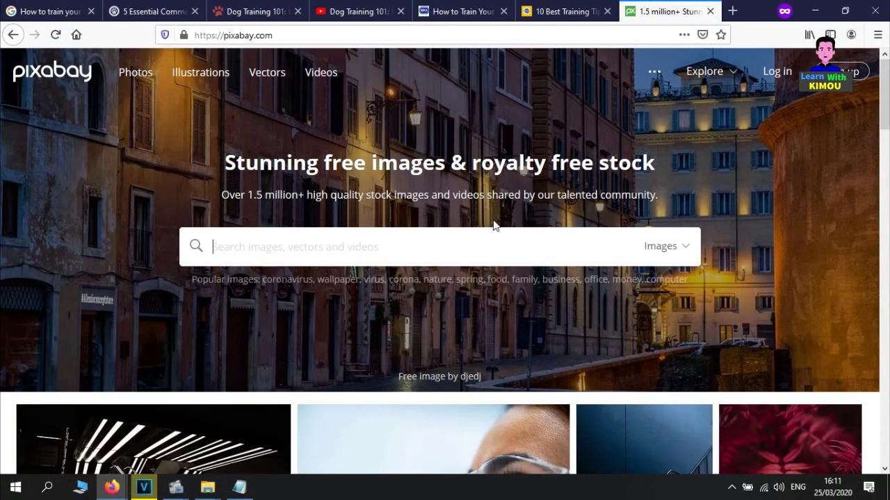
type("dogs")
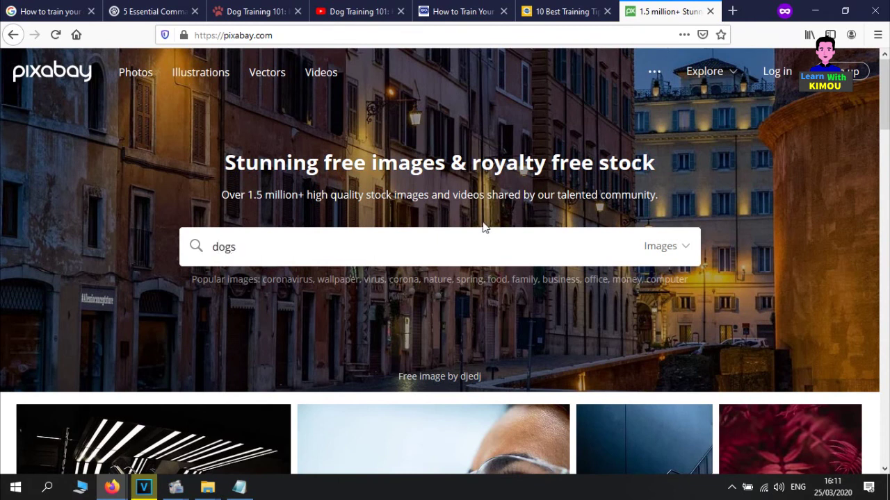
key("Return")
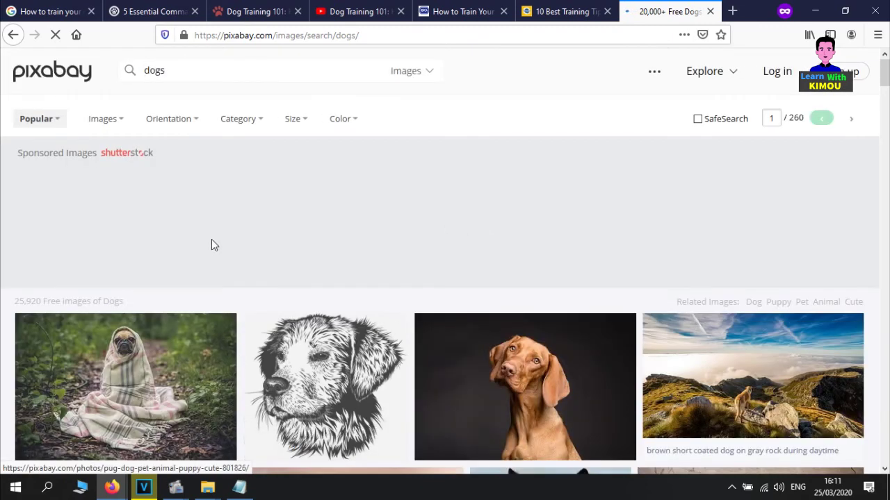
- Open the Pixabay photo of the pug wrapped in a blanket and show its free download sizes
scroll(306, 260, "down", 4)
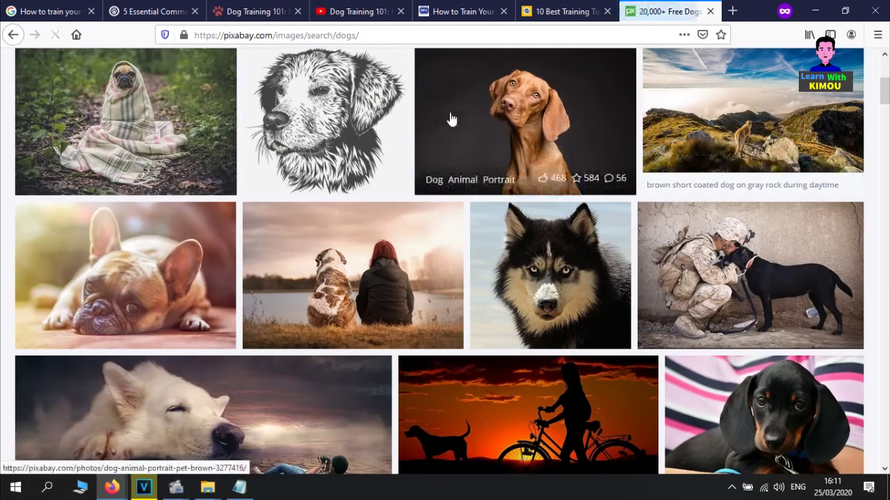
left_click(146, 97)
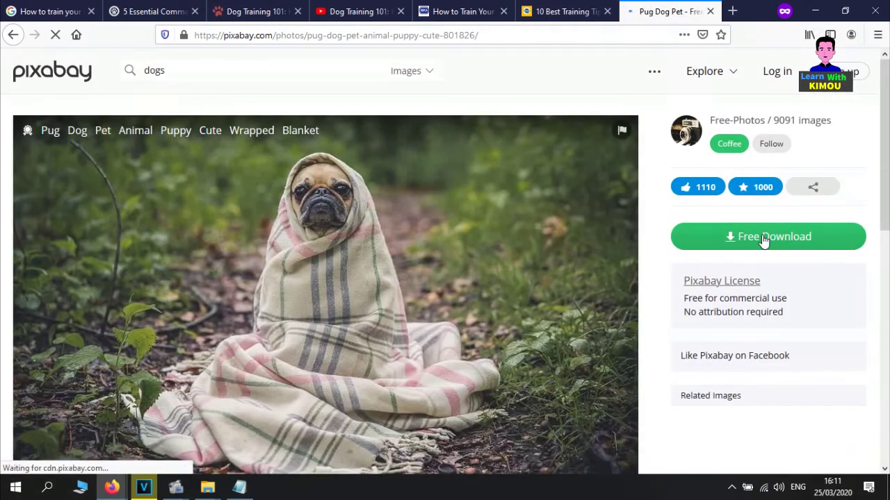
left_click(760, 238)
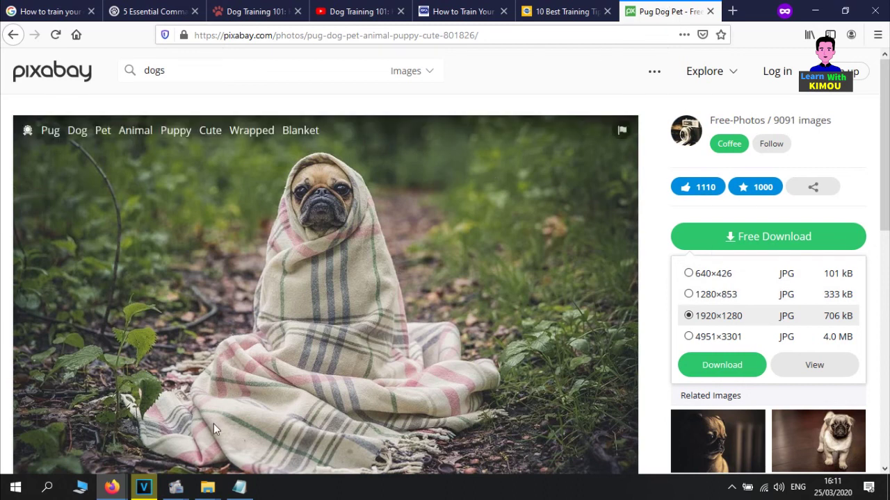
- Bring up the Notepad checklist and review its steps from the keyword search to adding media
mouse_move(198, 494)
left_click(239, 486)
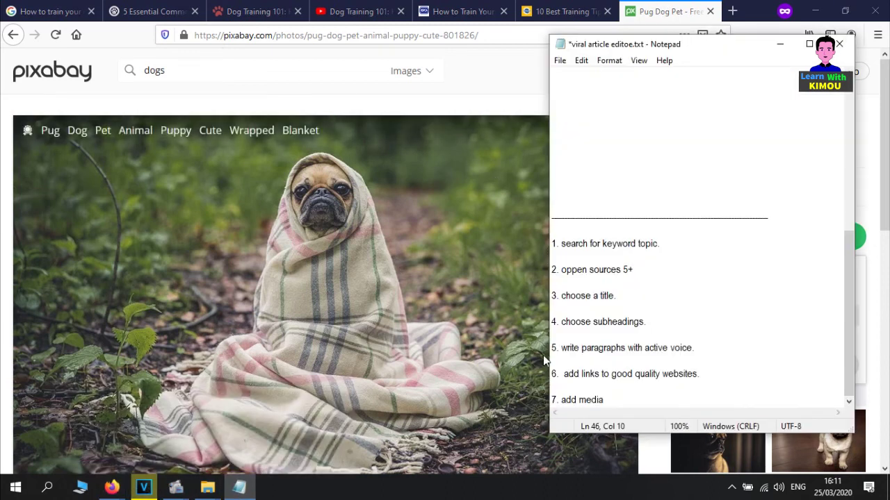
scroll(543, 355, "down", 2)
left_click(668, 324)
left_click_drag(621, 397, 609, 121)
left_click(626, 198)
- Check the Cesar's Way article on essential commands, and return to the WordPress post to review its subheadings and introduction
left_click(164, 9)
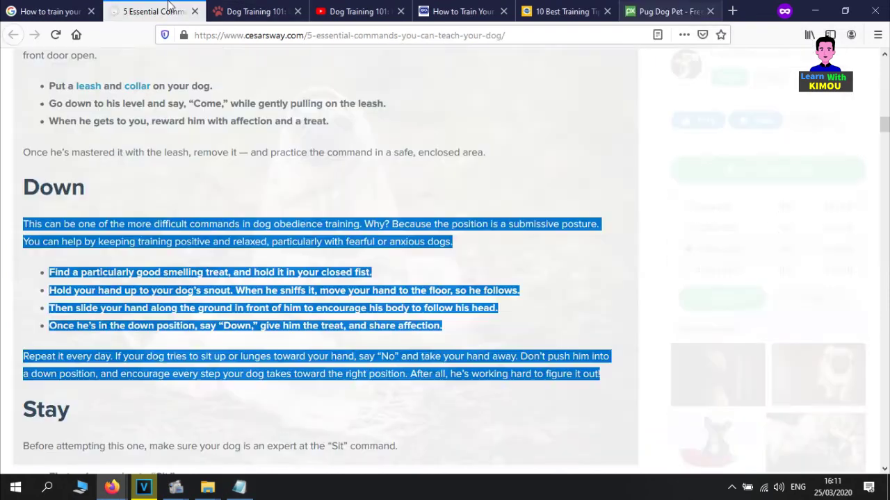
mouse_move(111, 486)
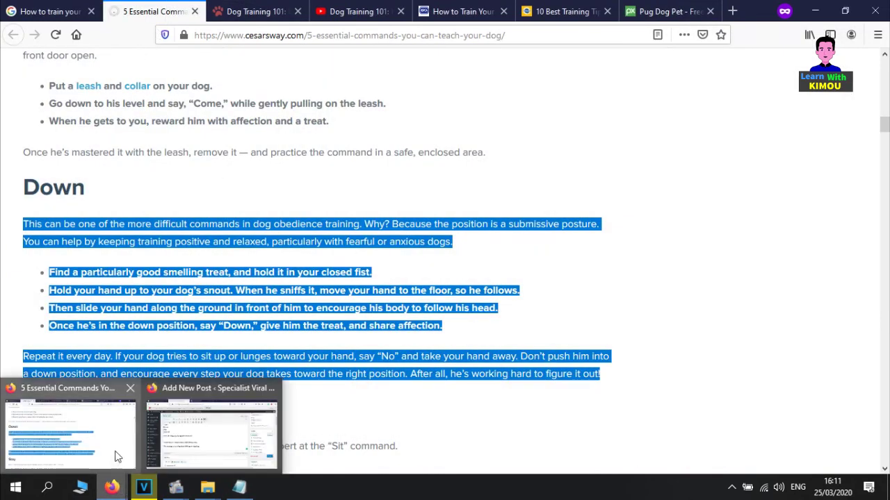
left_click(189, 436)
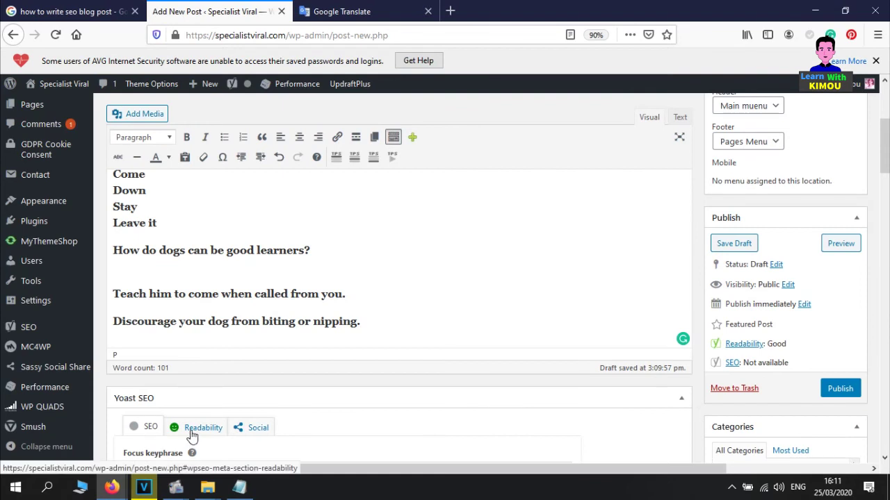
left_click_drag(391, 340, 220, 239)
scroll(220, 239, "up", 5)
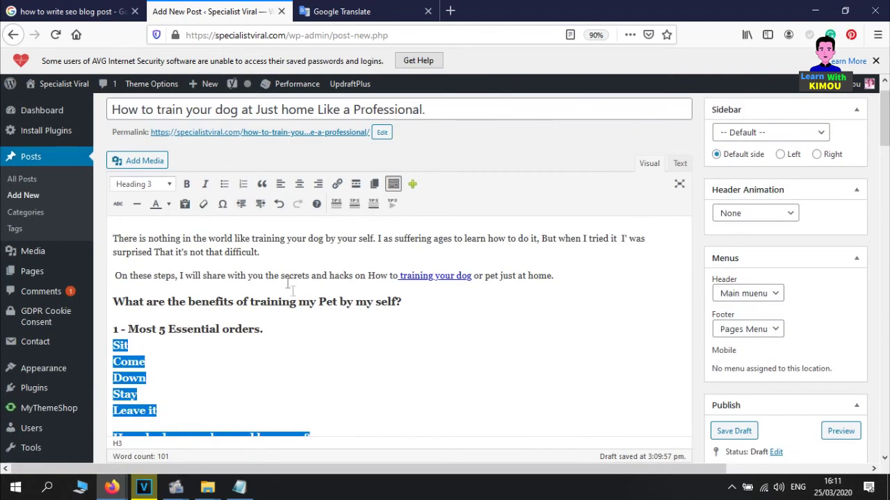
- Go through the post's outline again, from the five essential orders to the subheading about discouraging biting or nipping
left_click(349, 309)
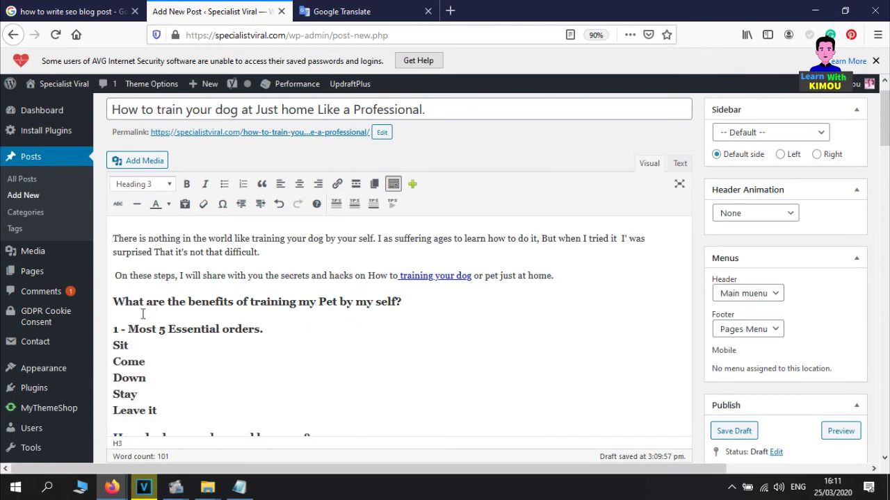
scroll(278, 340, "down", 5)
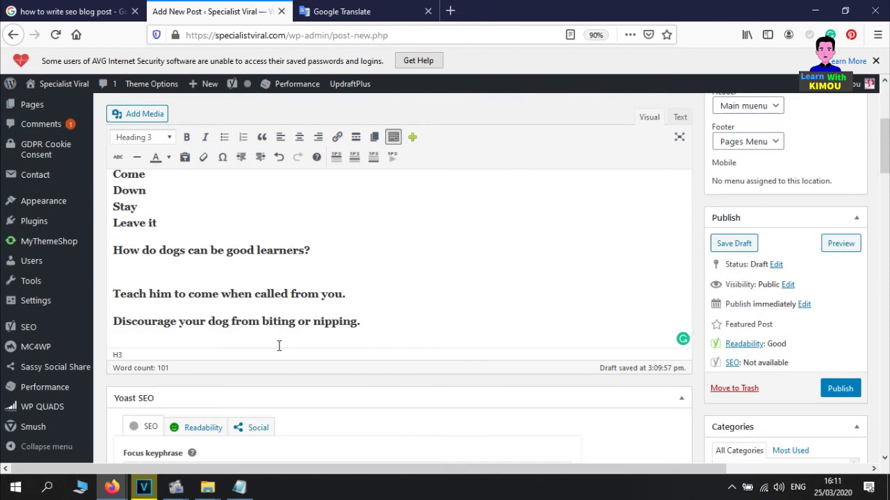
left_click_drag(393, 332, 129, 174)
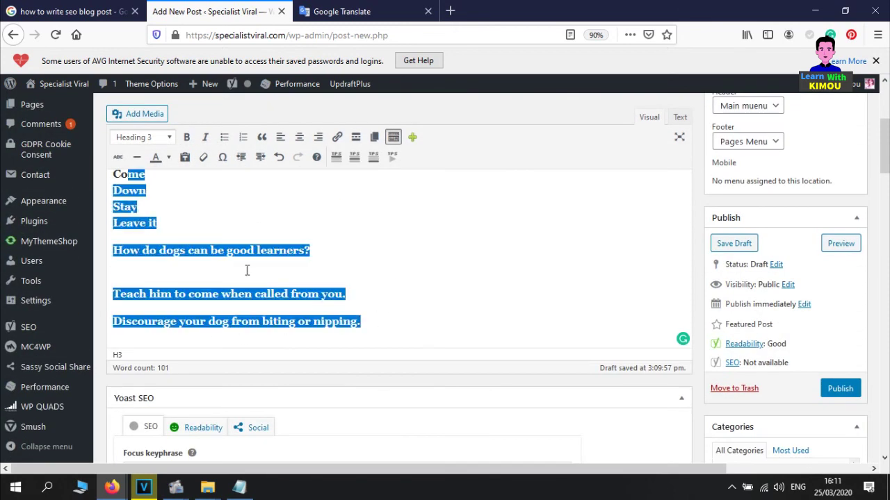
scroll(252, 276, "up", 5)
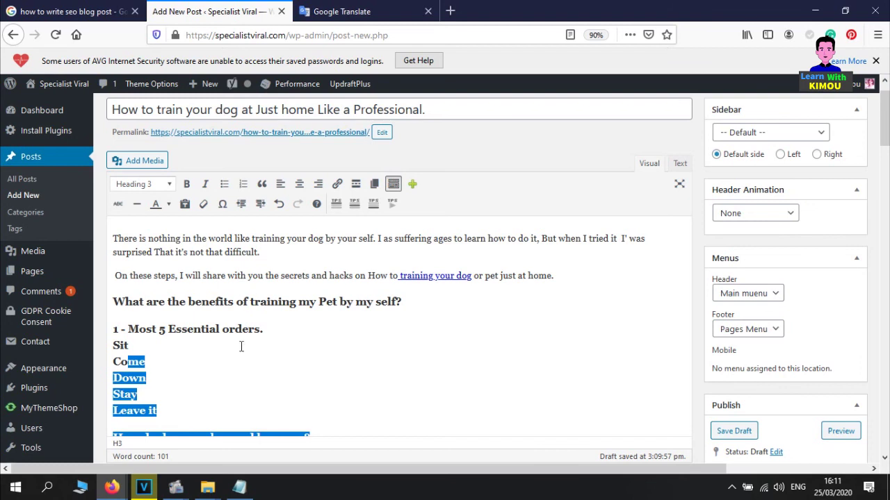
left_click(267, 340)
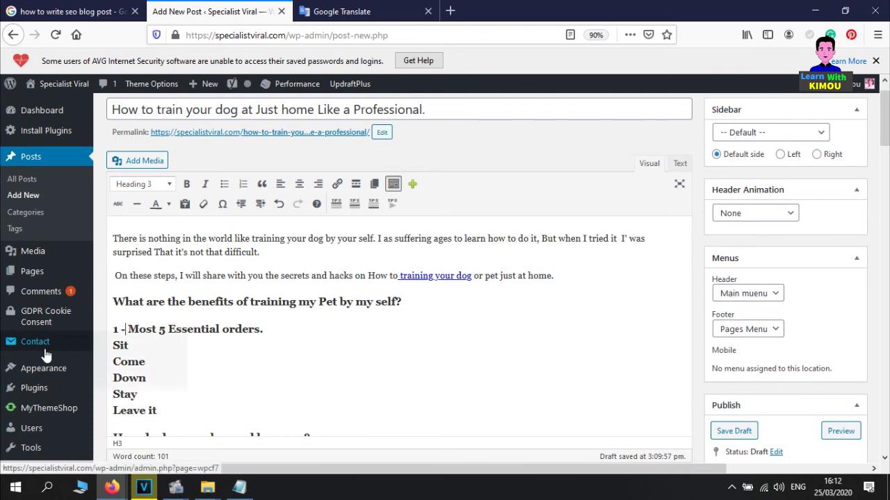
mouse_move(46, 355)
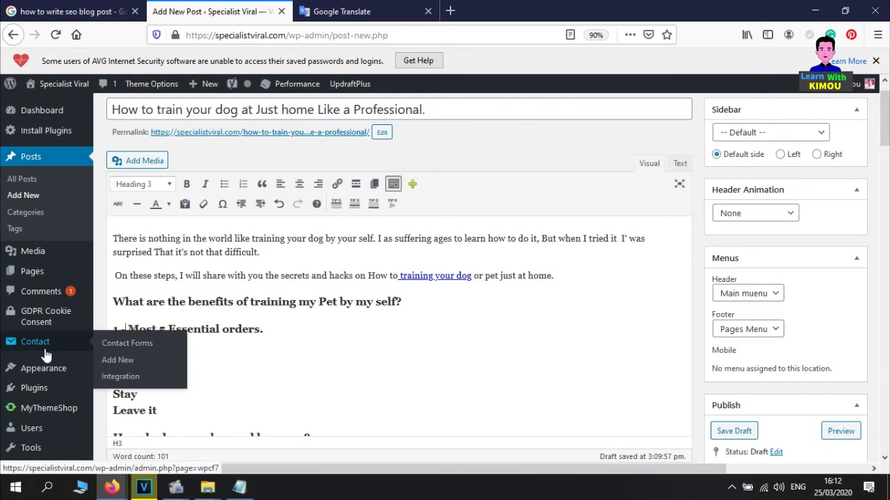